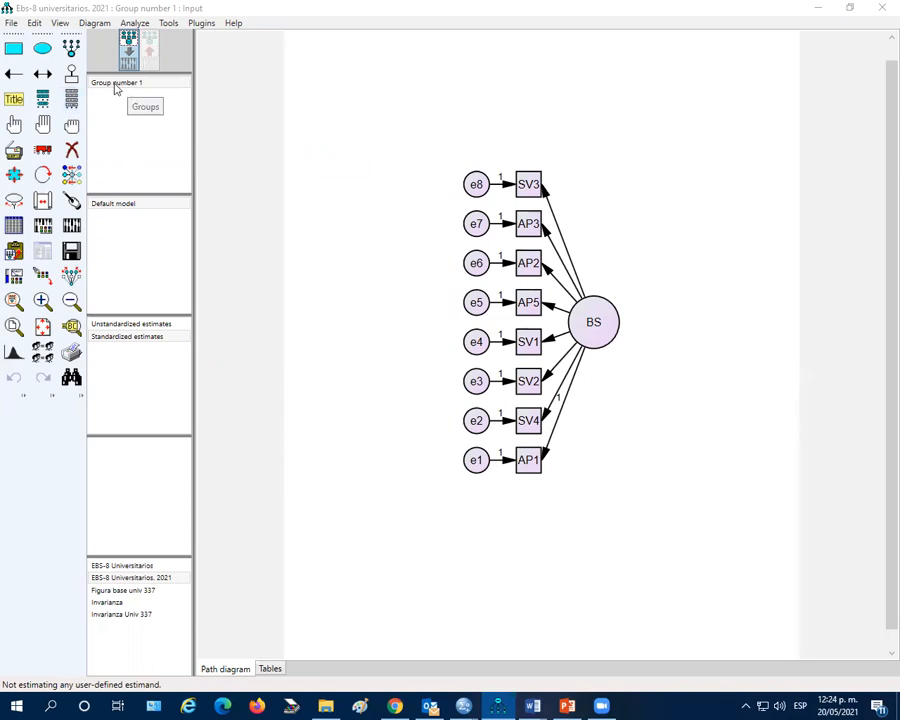
- Rename the existing group, Group number 1, as Hombres
left_click(116, 89)
double_click(116, 89)
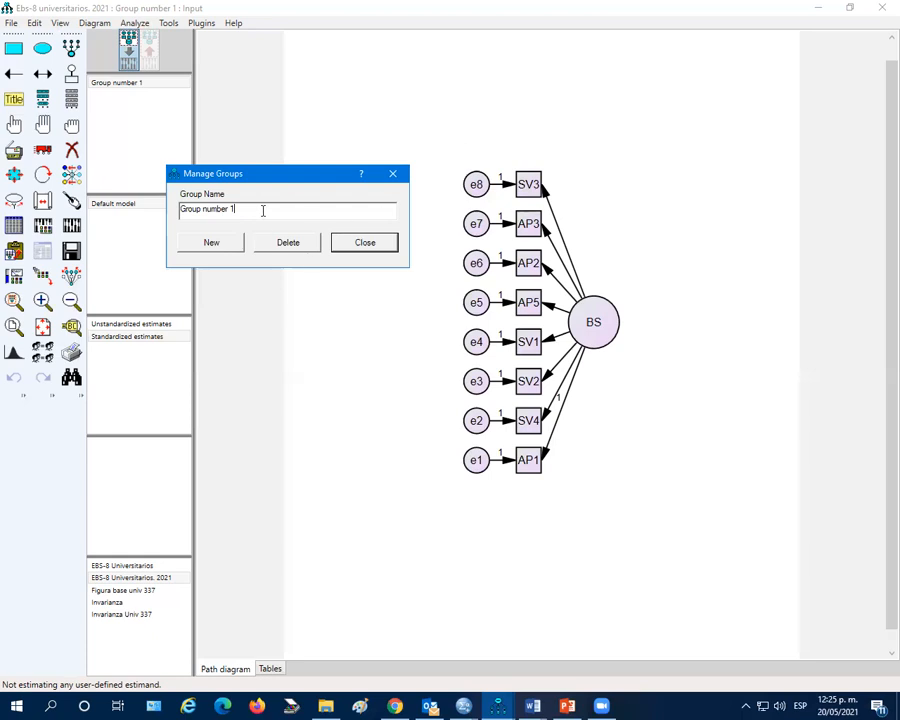
left_click_drag(263, 210, 163, 207)
left_click_drag(288, 174, 310, 161)
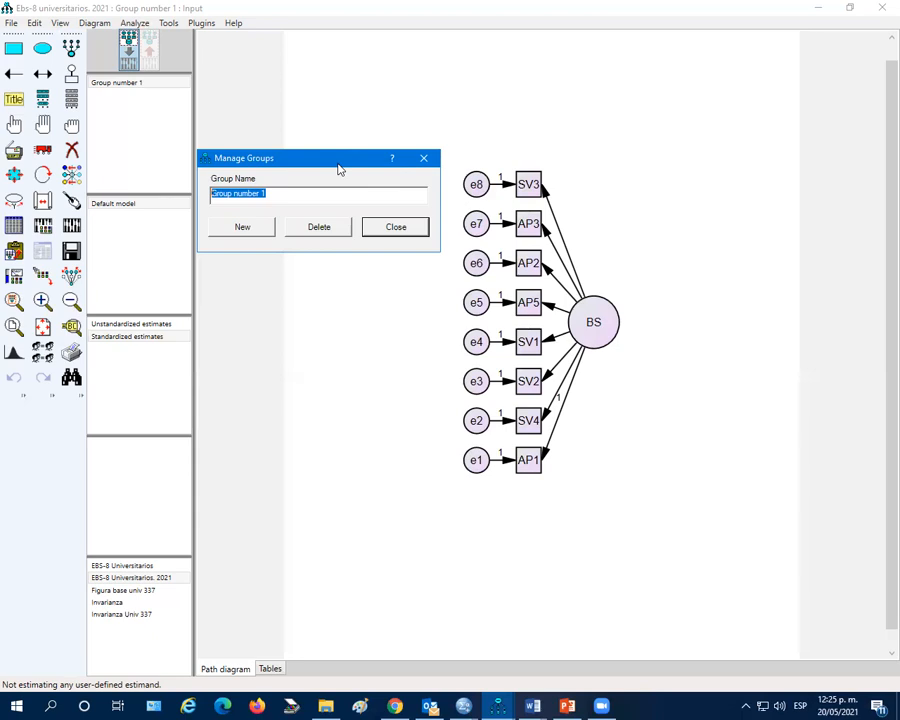
type("Hombres")
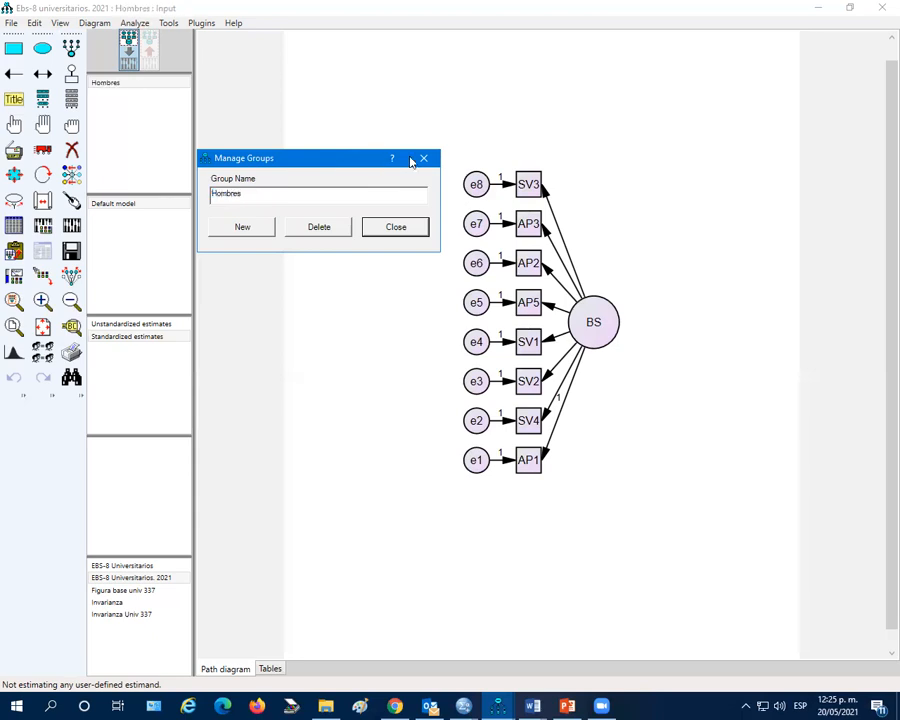
- Add a second group named Mujeres and finish managing the groups
left_click(240, 228)
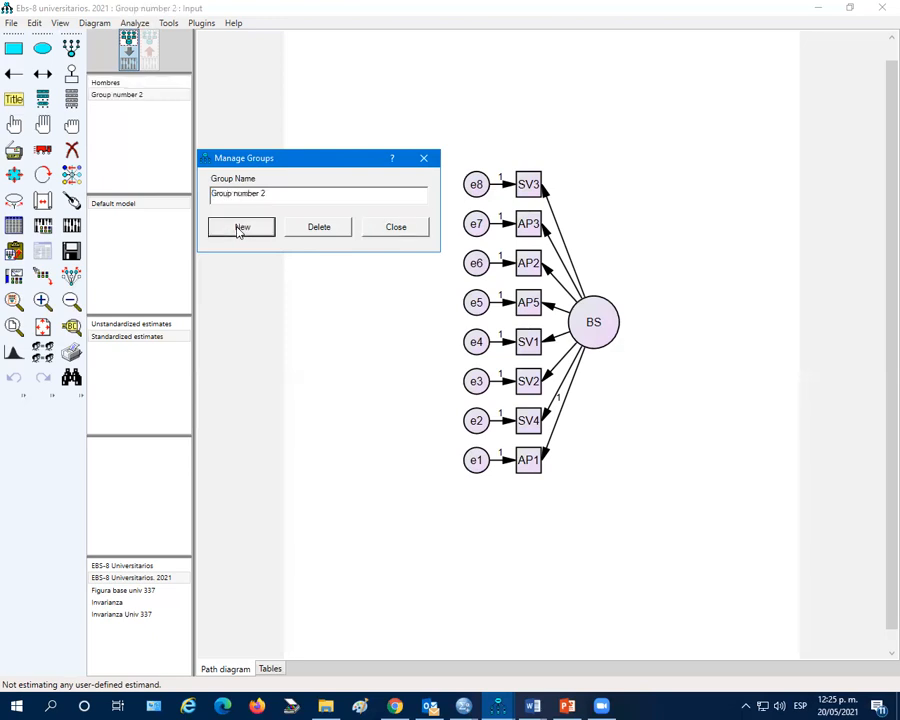
left_click(245, 196)
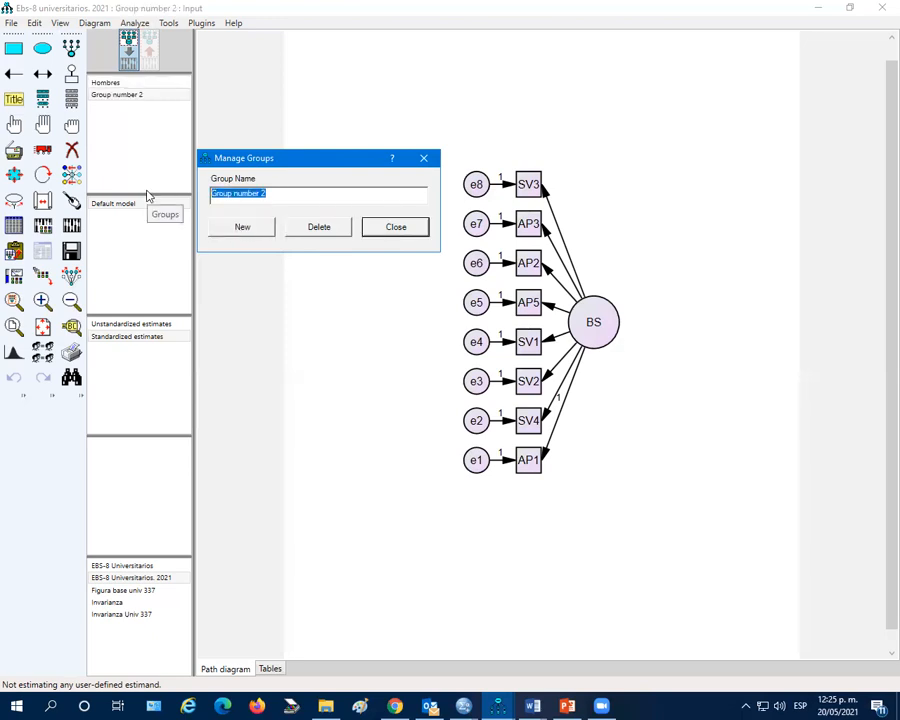
type("Mujeres")
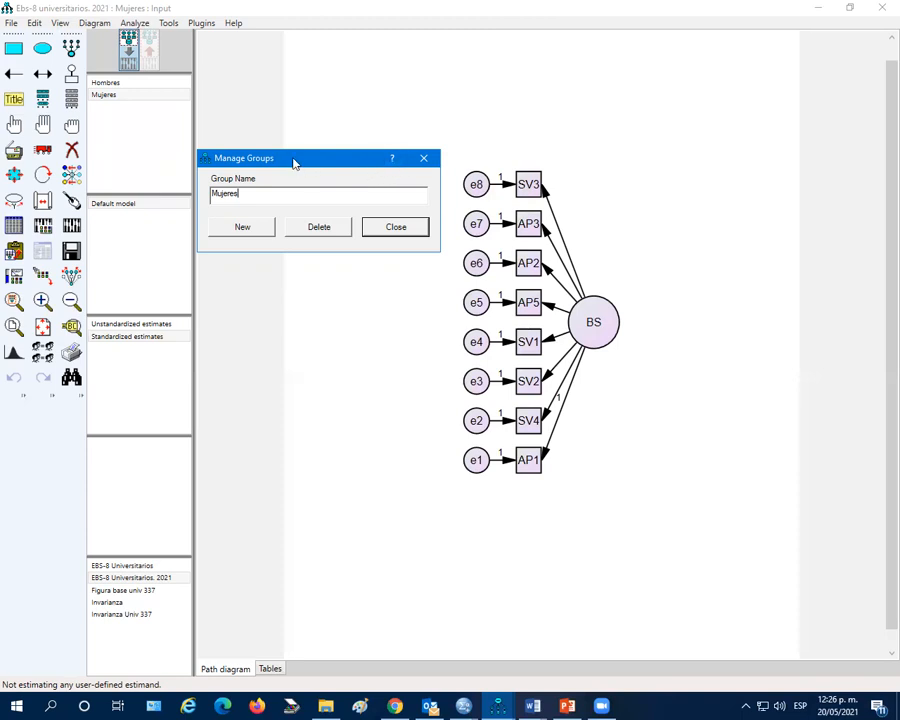
left_click(396, 229)
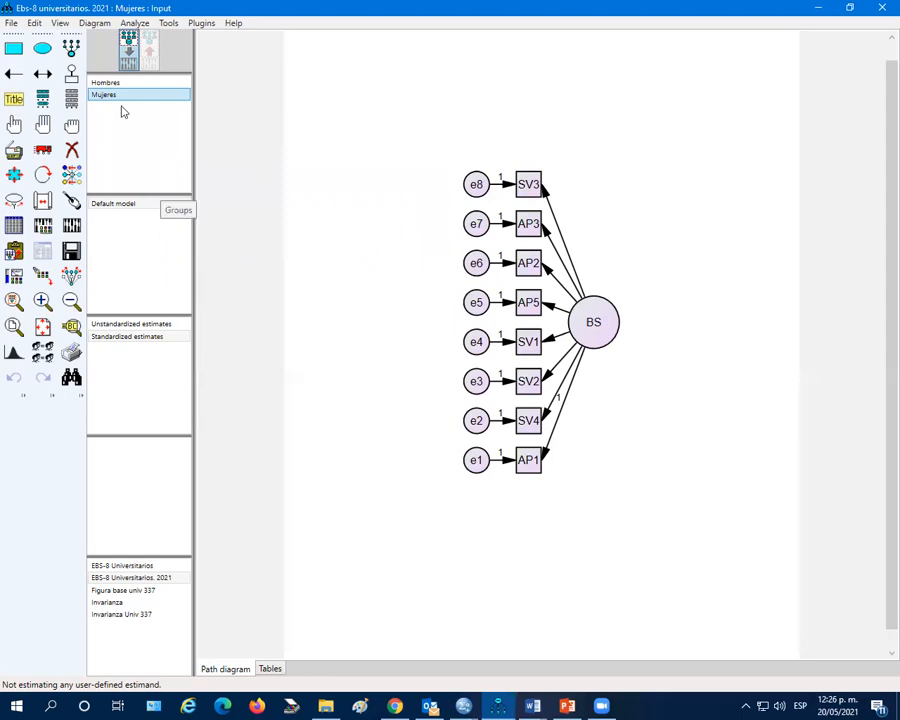
- In the data file settings, assign the Hombres group the grouping variable Sexo with group value 1
left_click(13, 226)
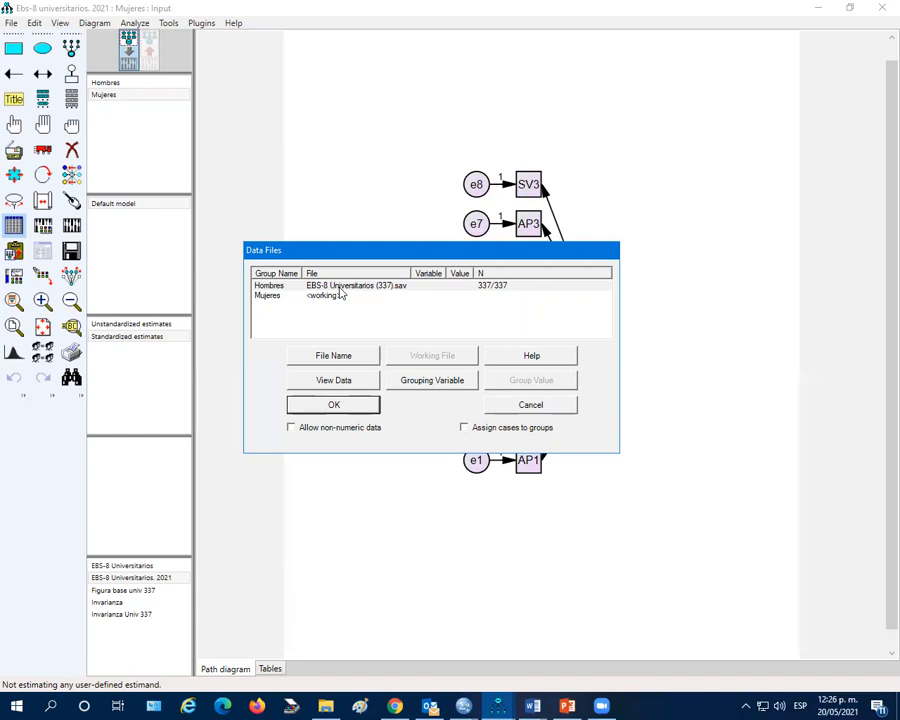
left_click(277, 287)
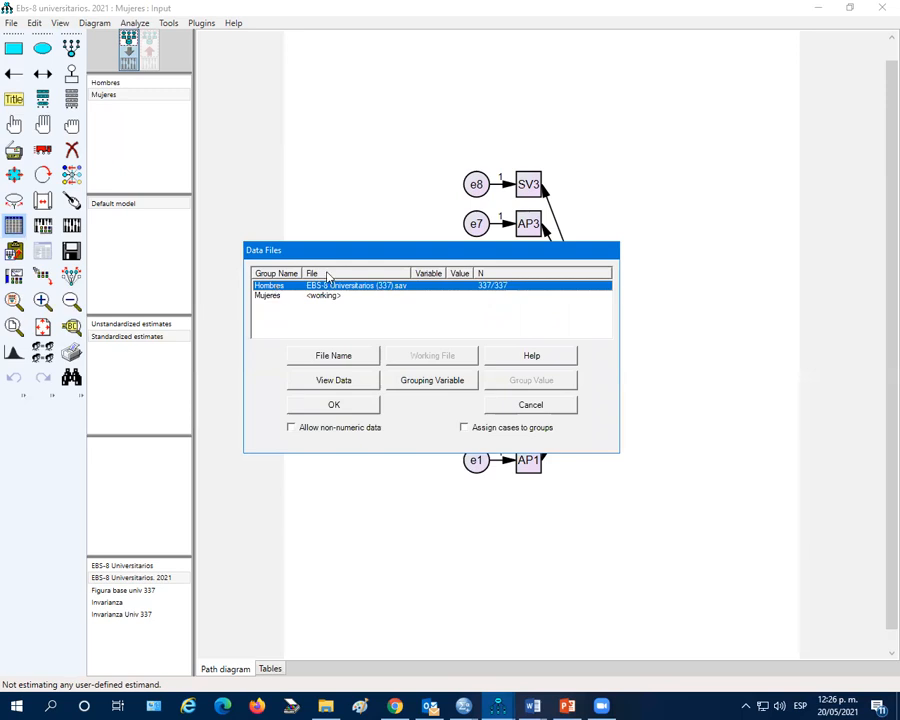
left_click(438, 383)
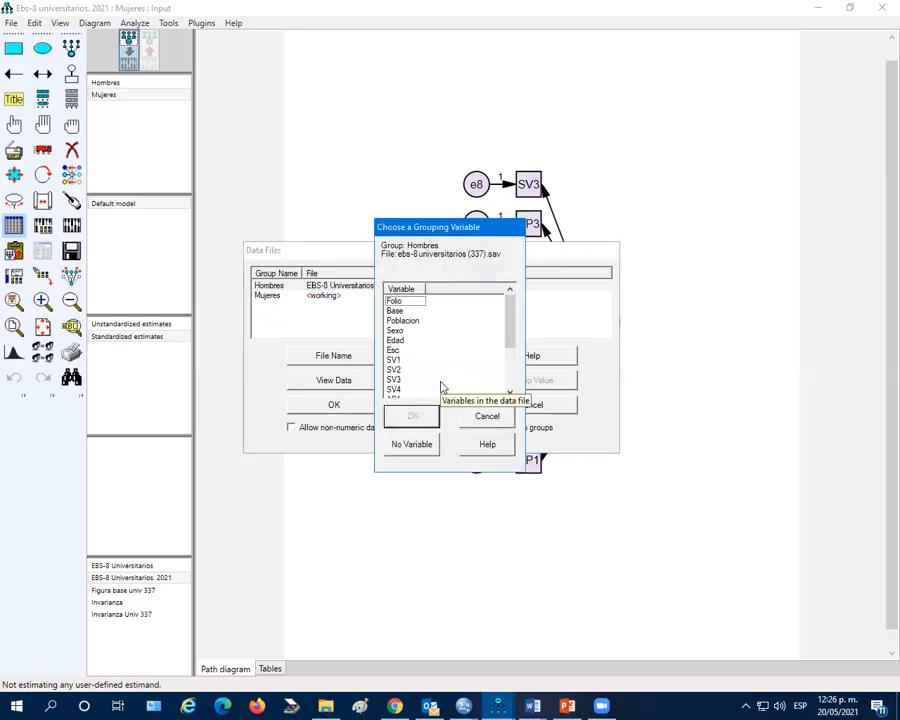
left_click(396, 333)
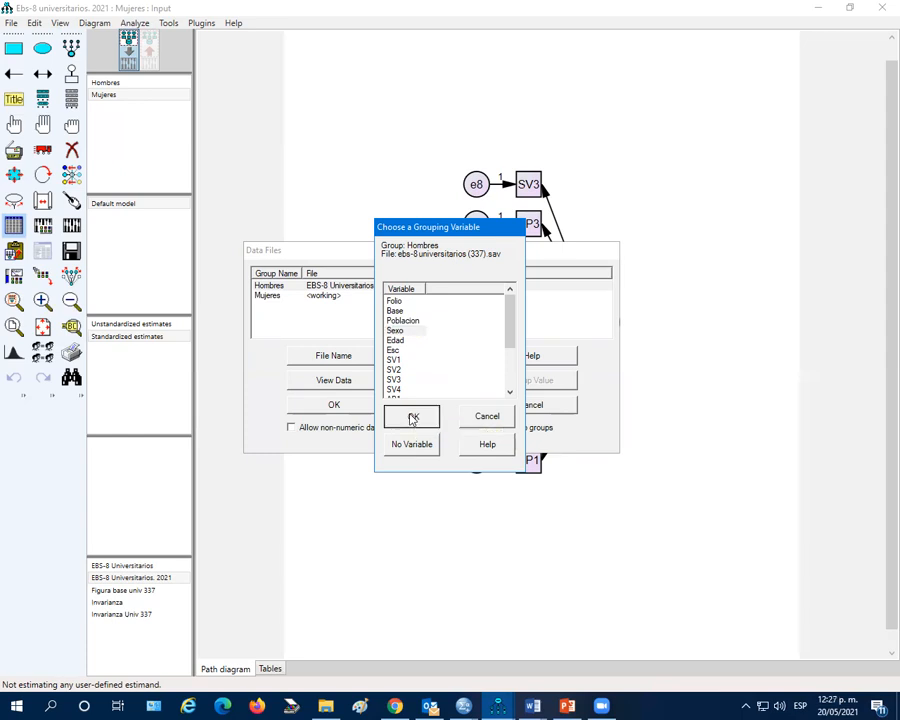
left_click(412, 418)
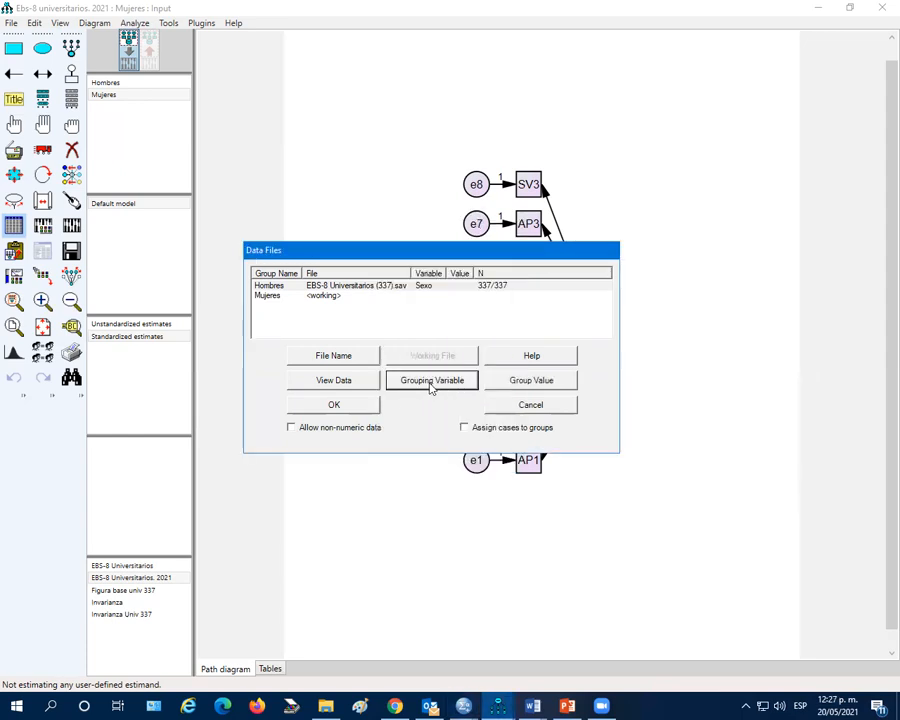
left_click(525, 384)
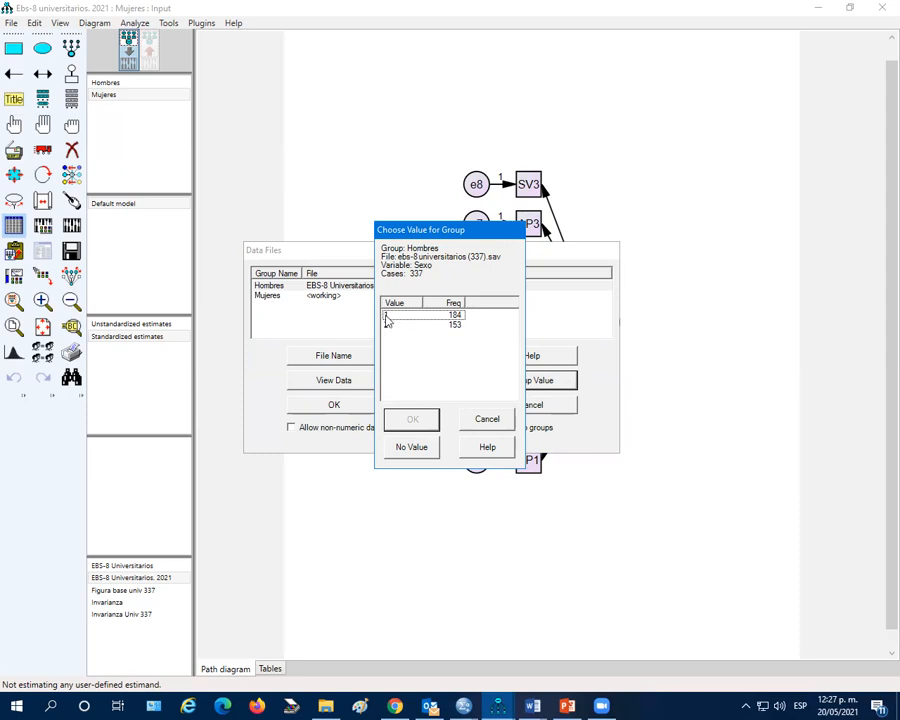
left_click(458, 317)
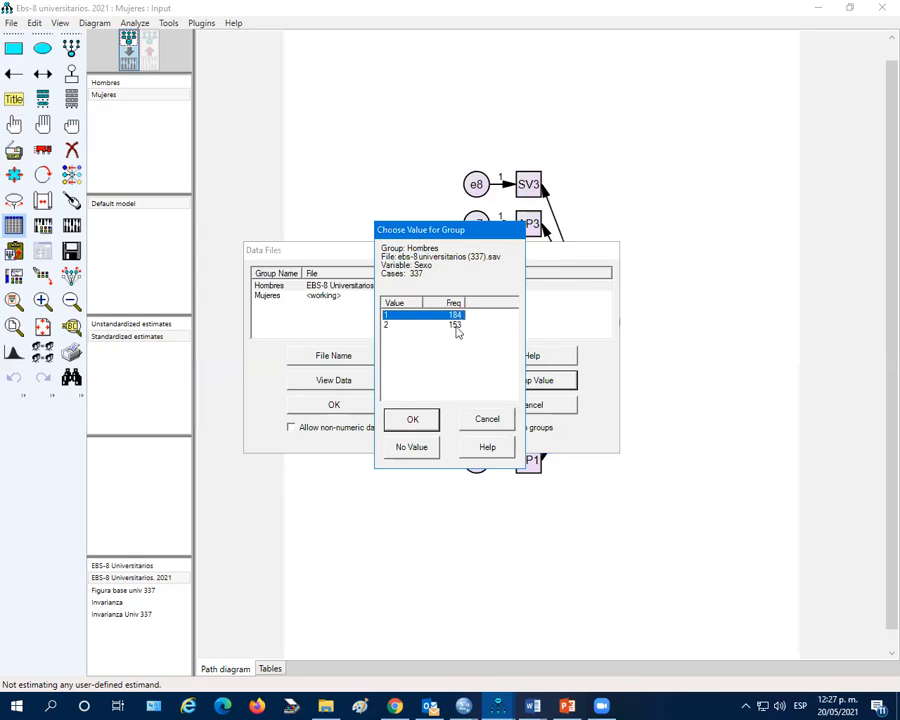
left_click(410, 420)
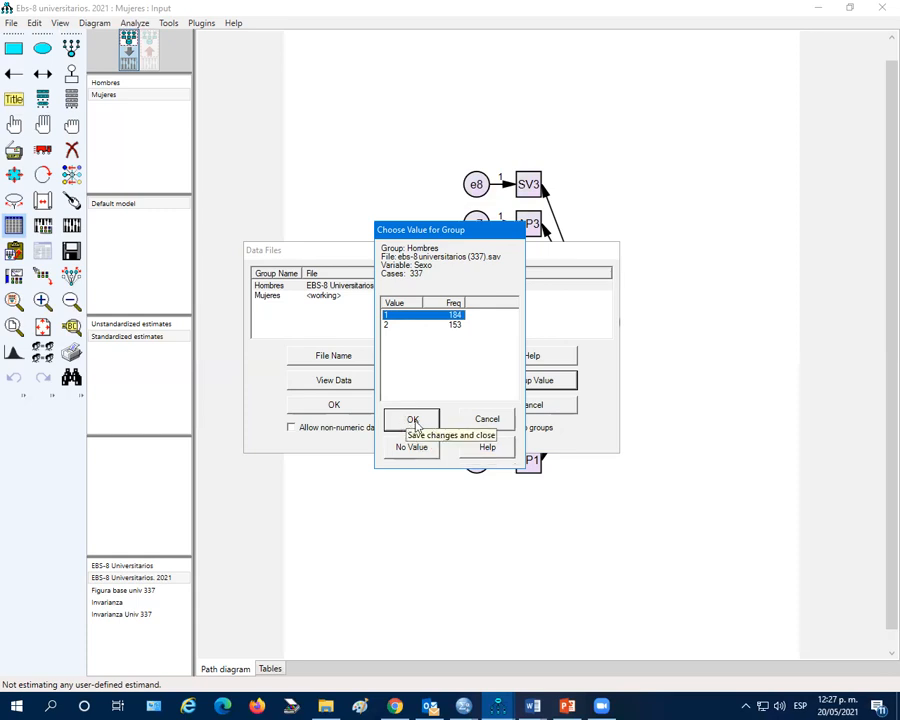
left_click(411, 425)
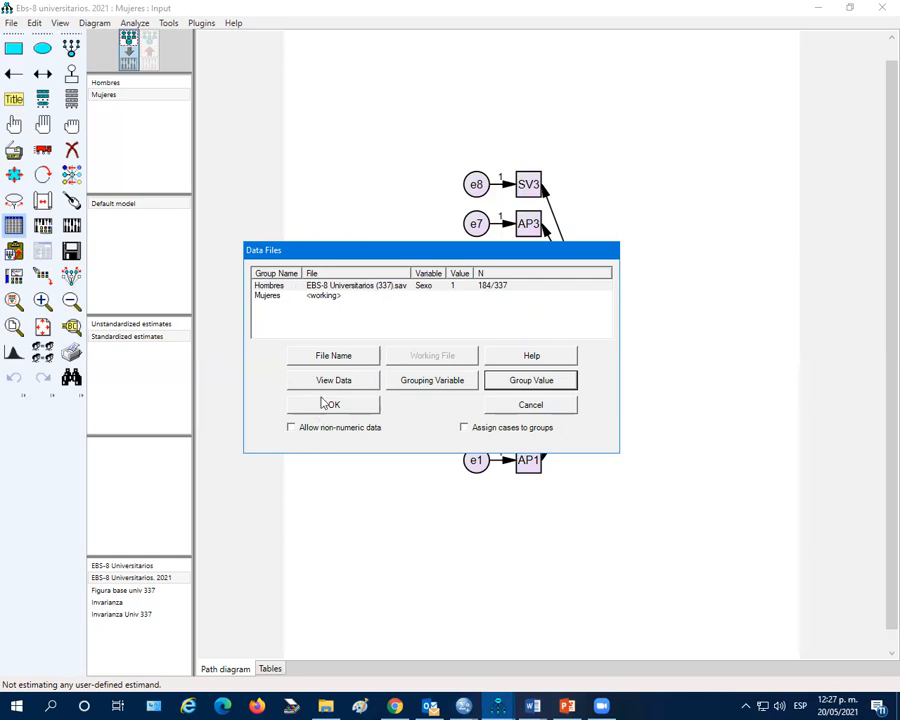
- Assign the SPSS data file EBS-8 Universitarios (337) to the Mujeres group
left_click(267, 298)
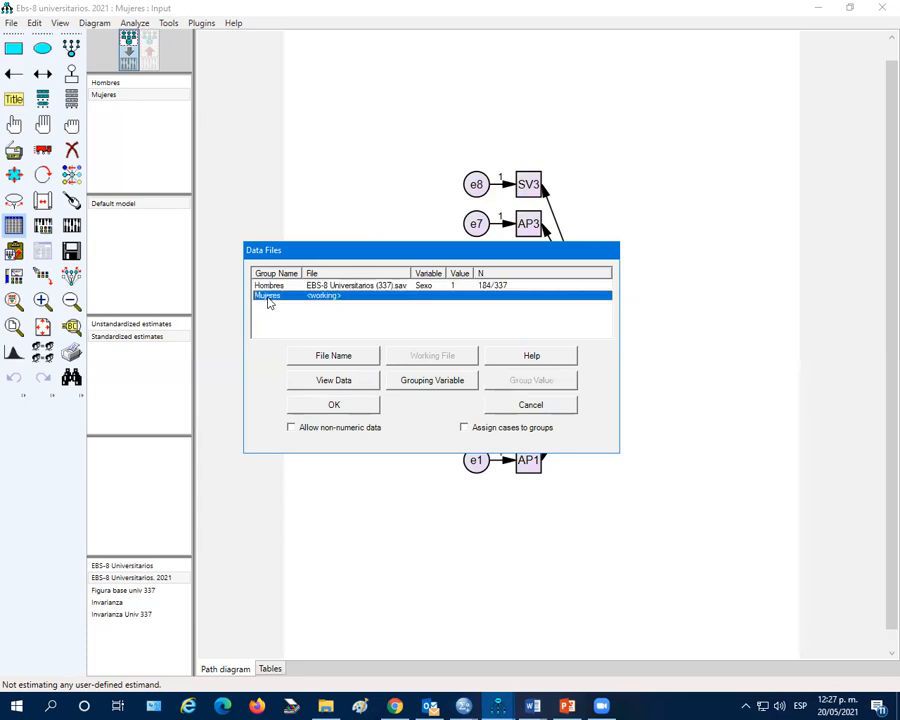
left_click(336, 359)
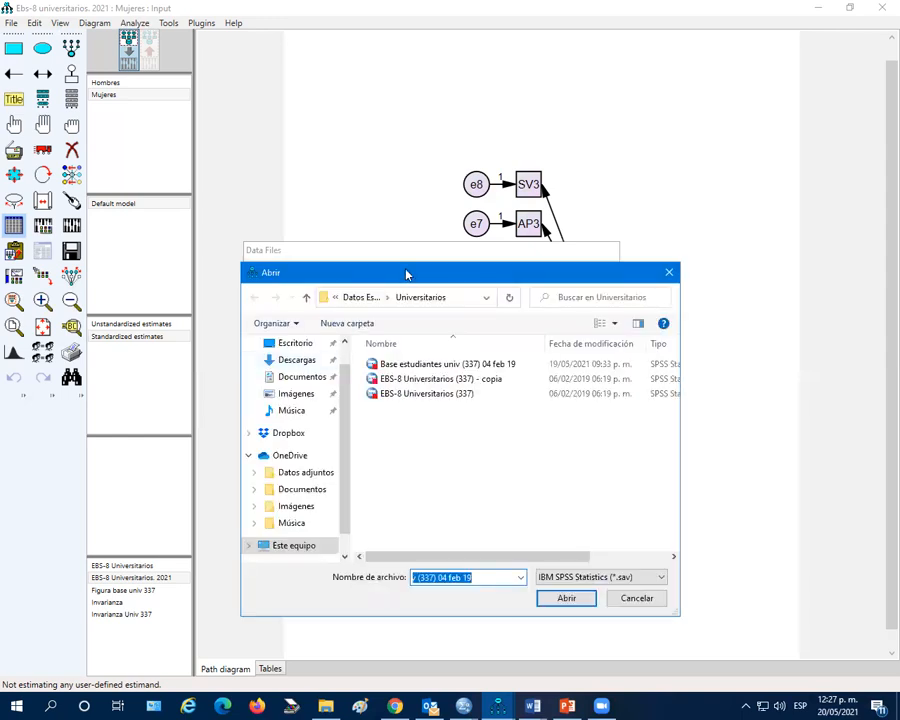
left_click_drag(406, 273, 389, 378)
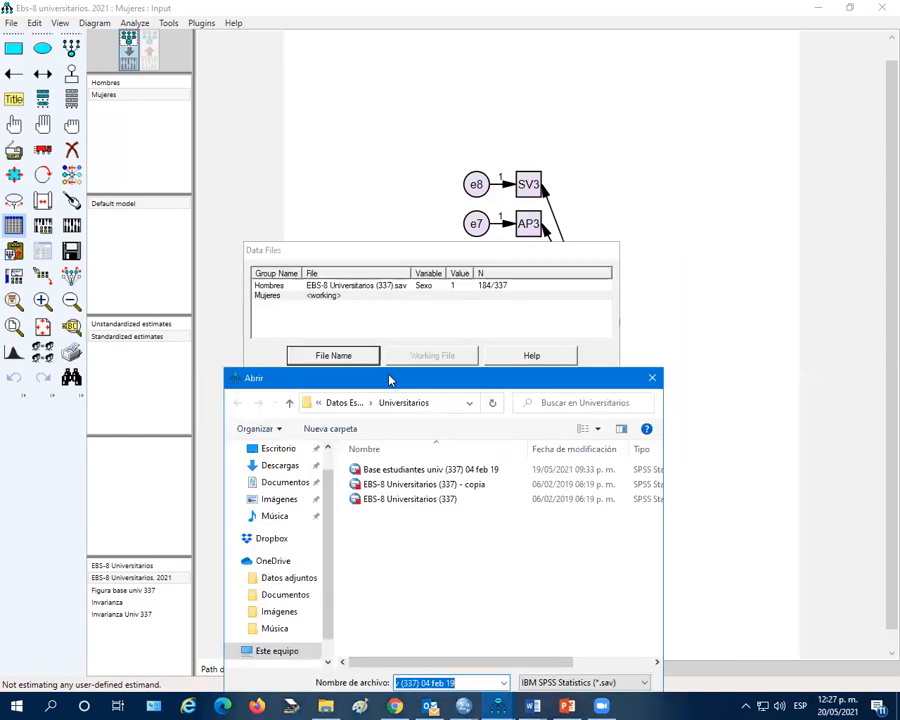
left_click(421, 505)
left_click_drag(330, 378, 325, 368)
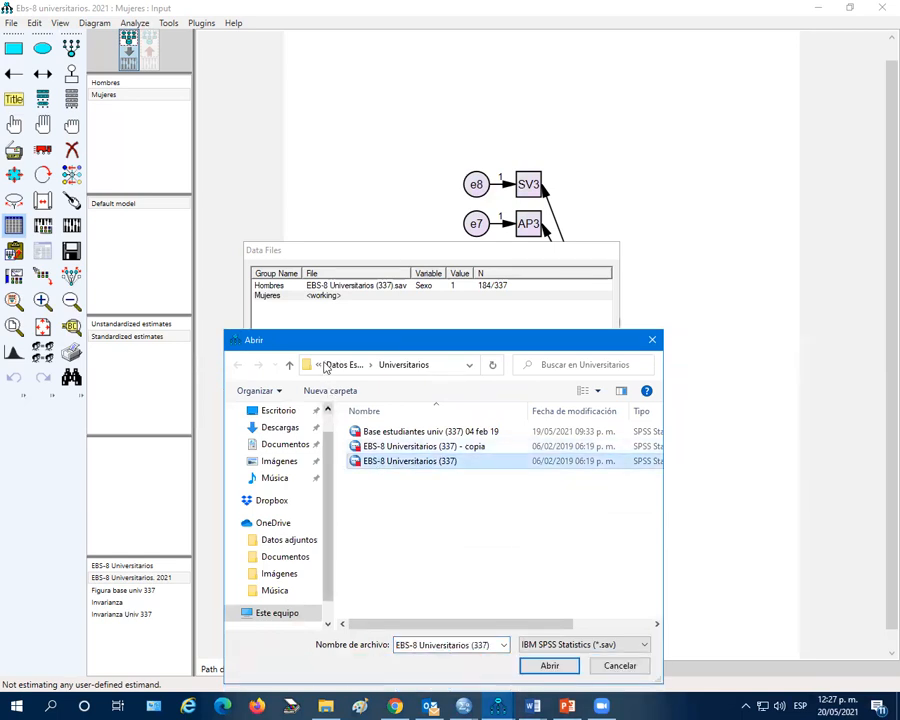
left_click(385, 491)
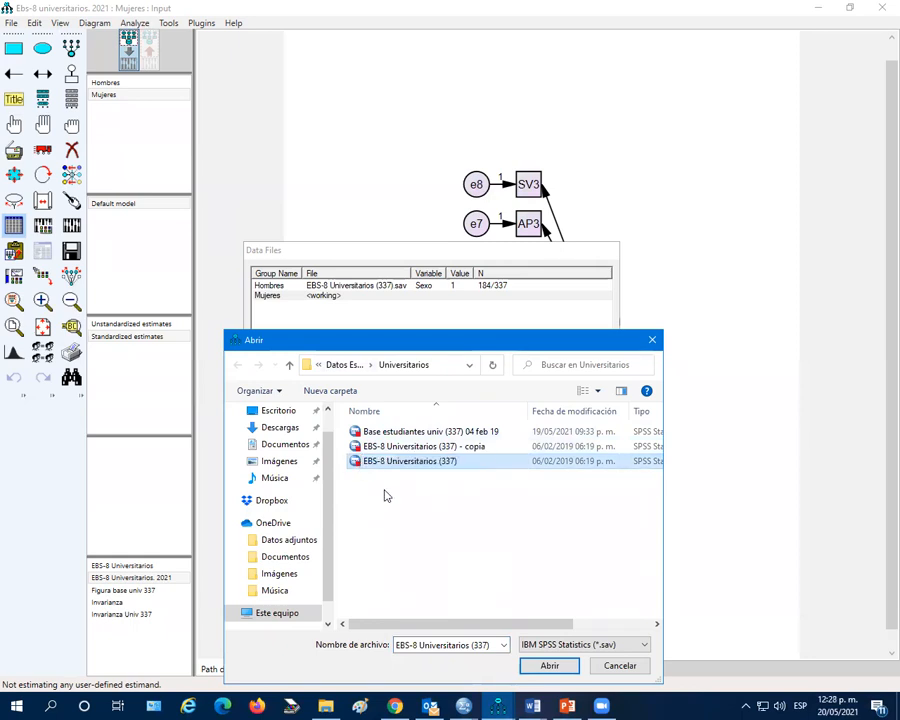
left_click(549, 665)
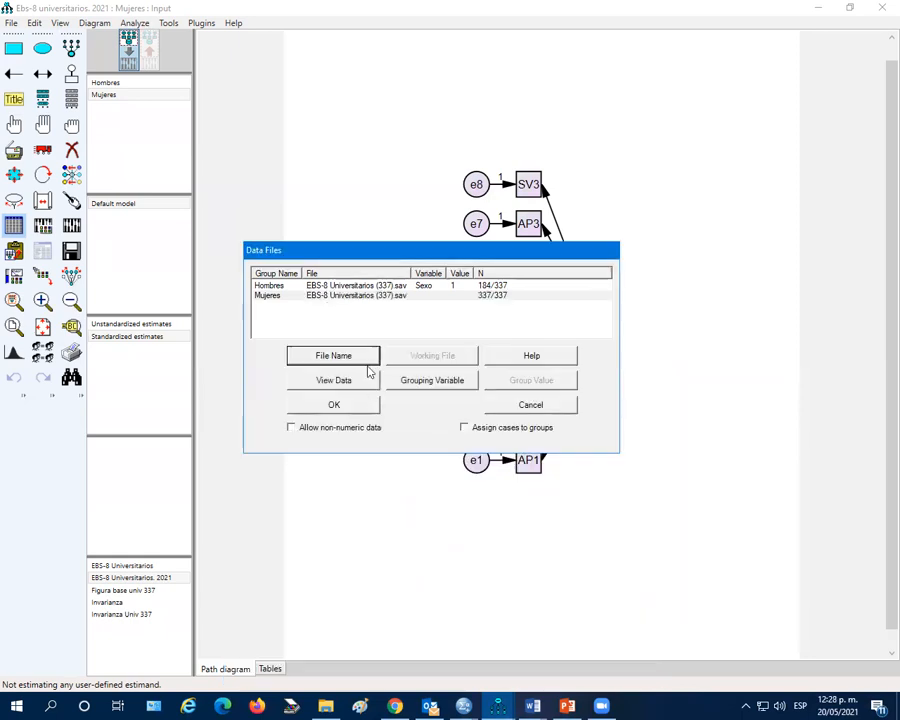
- Set the Mujeres group's grouping variable to Sexo with group value 2 and accept the data file settings
left_click(444, 381)
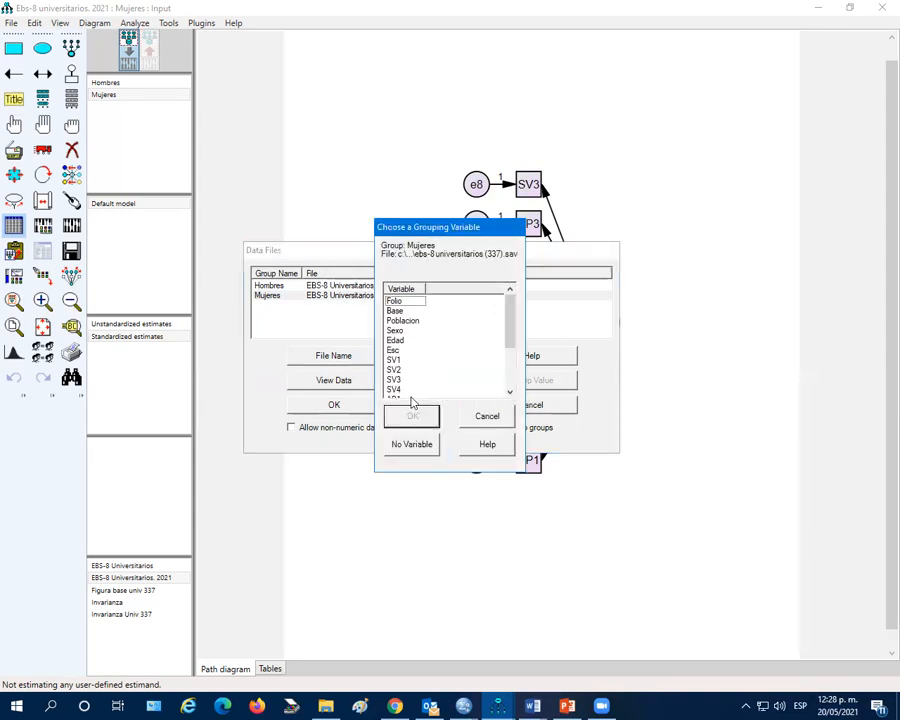
left_click(395, 330)
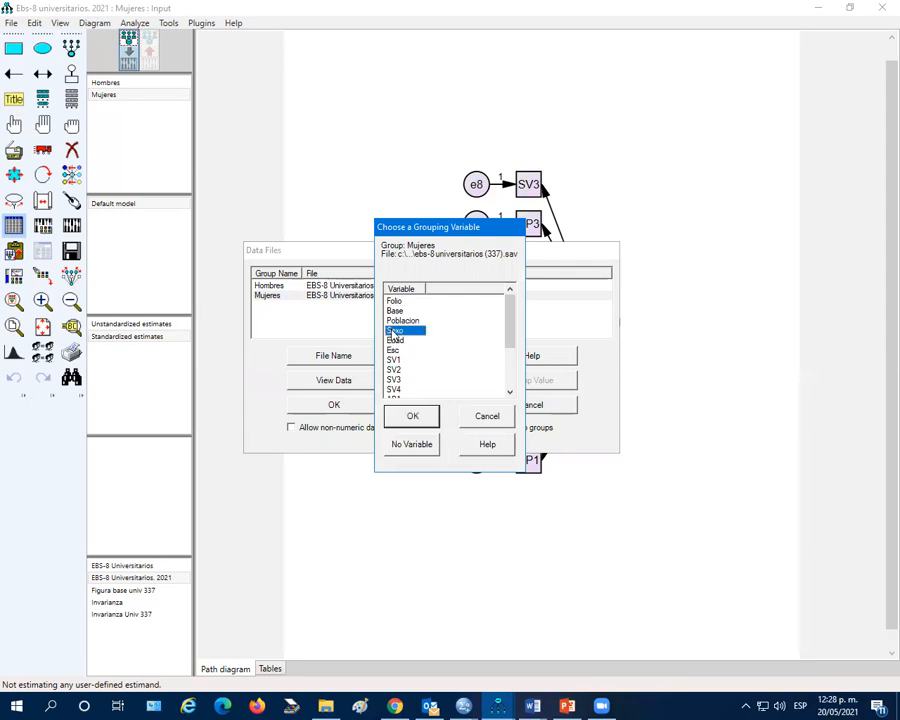
left_click(413, 418)
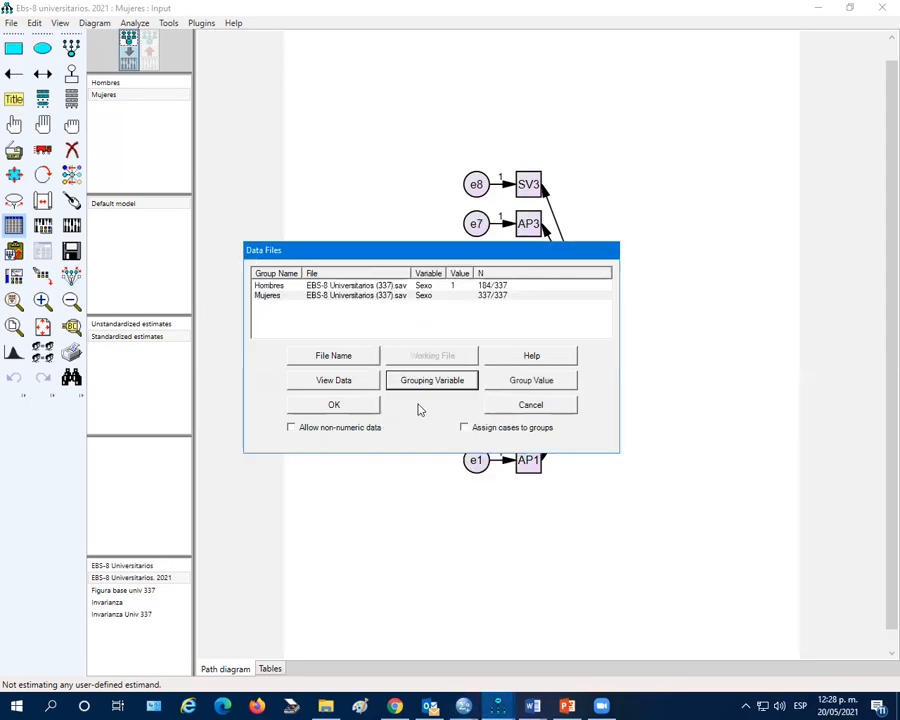
left_click(515, 383)
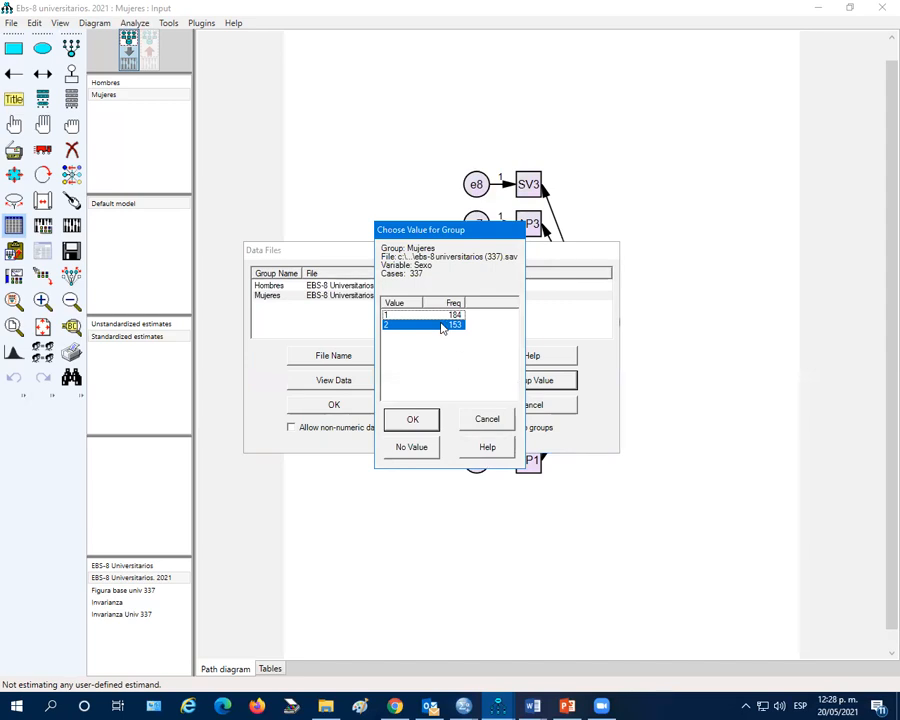
left_click(416, 422)
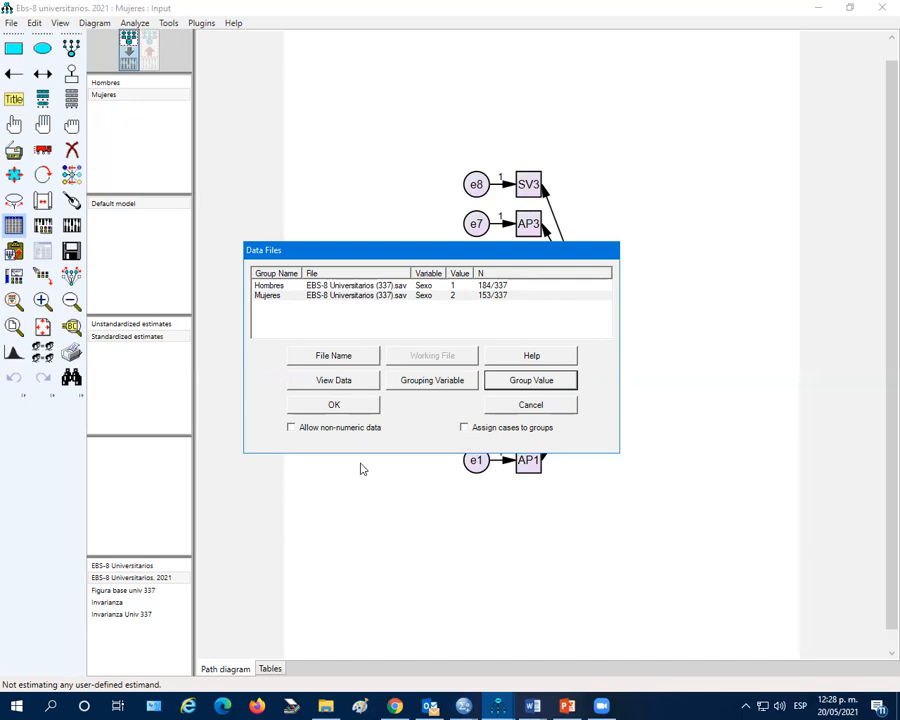
left_click(335, 407)
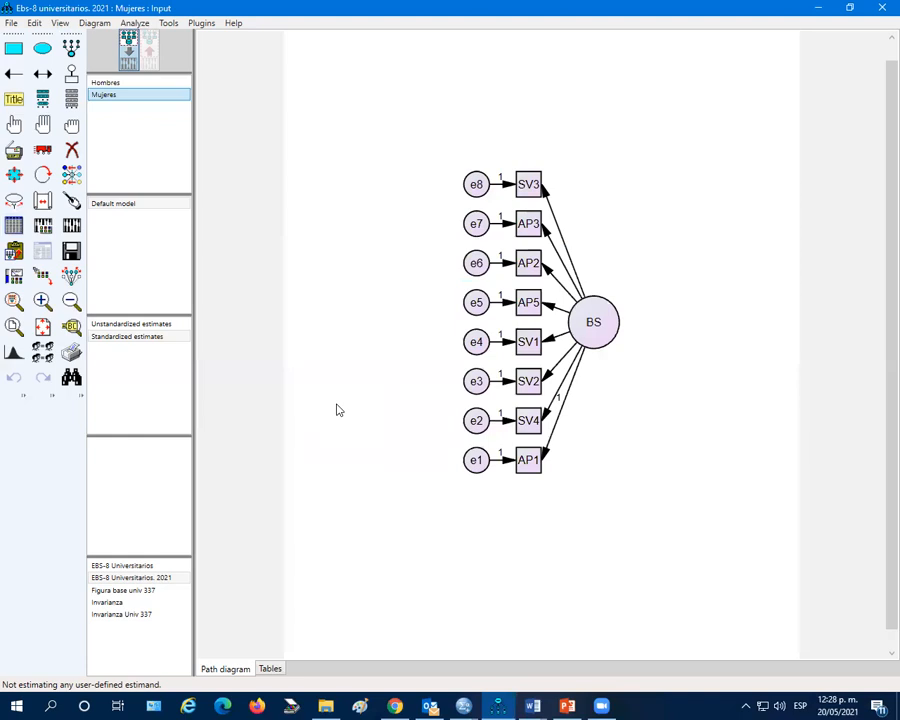
- Check the data file, grouping variable and group value assigned to the Hombres and Mujeres groups
left_click(124, 82)
left_click(126, 96)
left_click(14, 226)
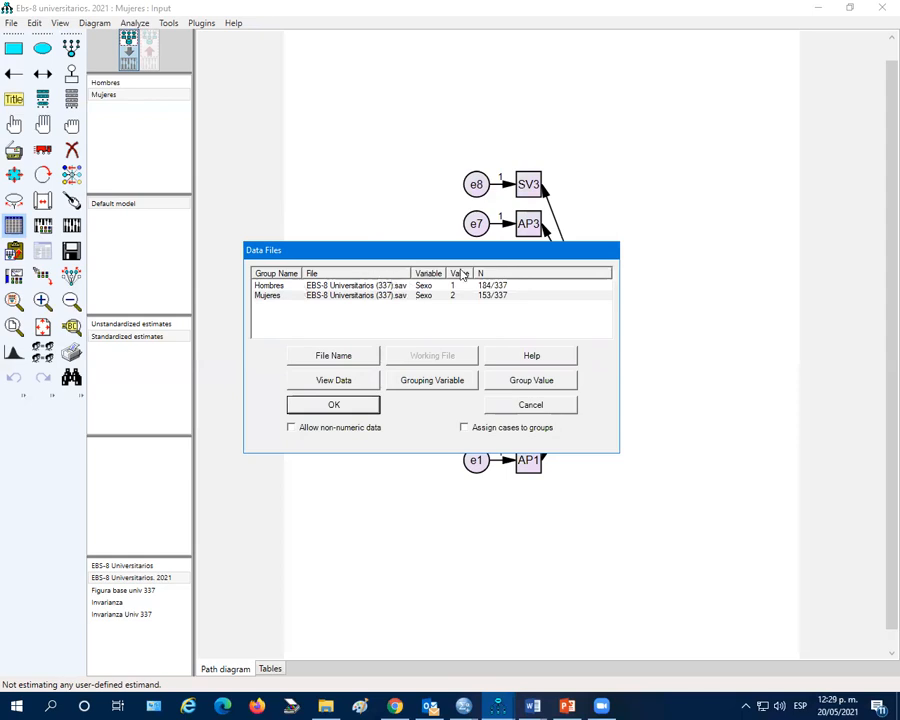
left_click(331, 405)
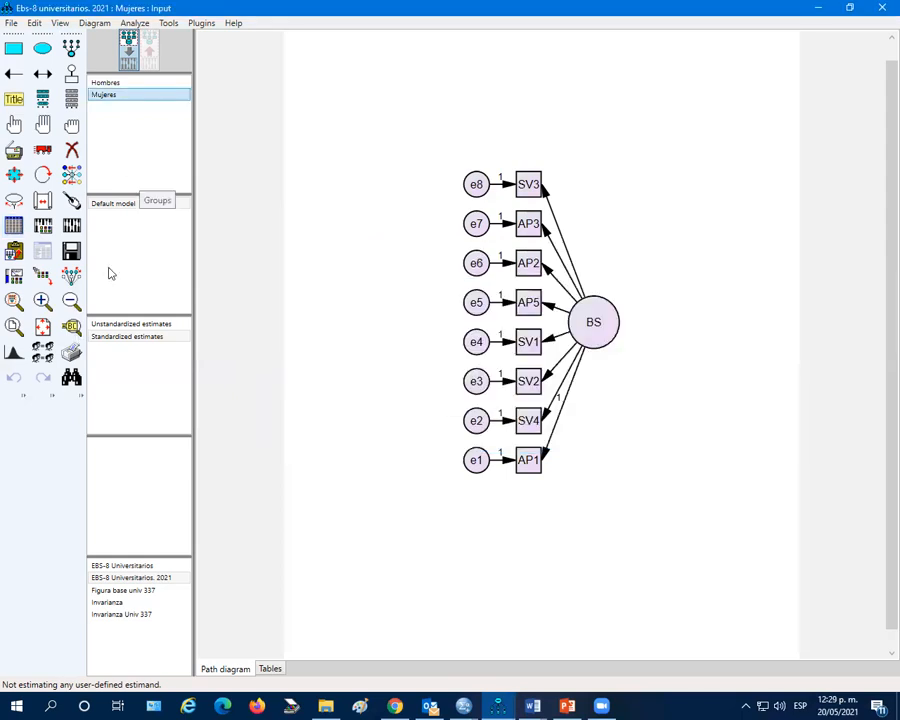
- Enable estimation of means and intercepts in the analysis properties, and review the output options before closing them
left_click(44, 230)
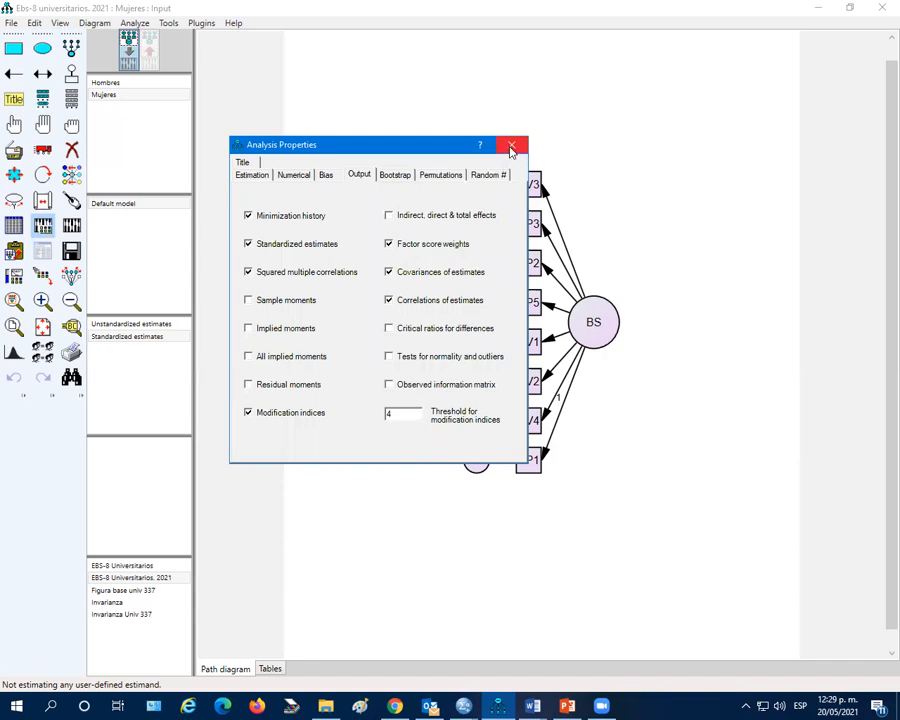
left_click(253, 177)
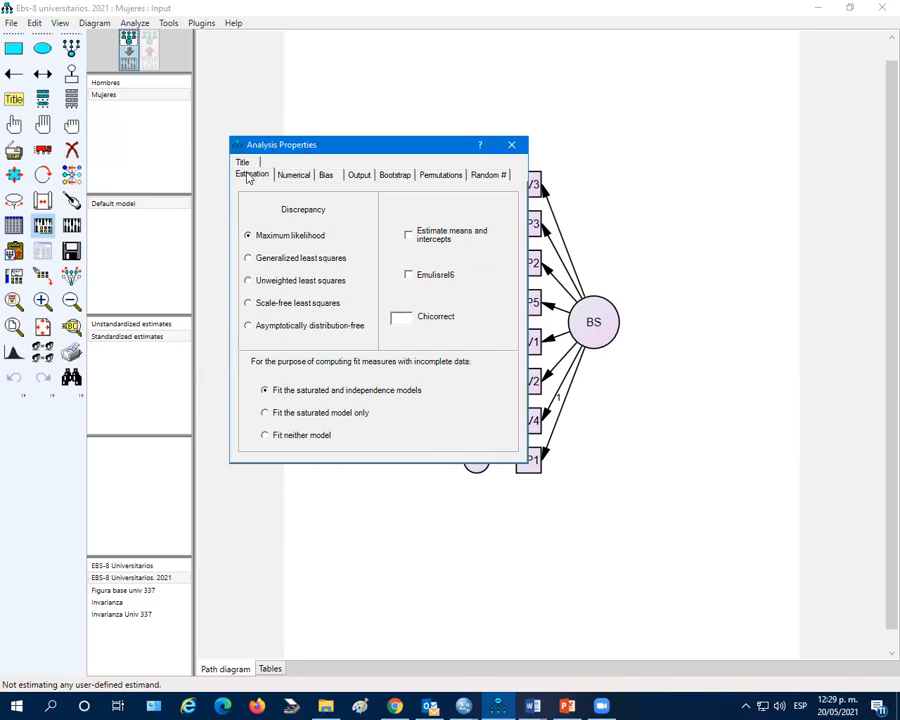
left_click(409, 238)
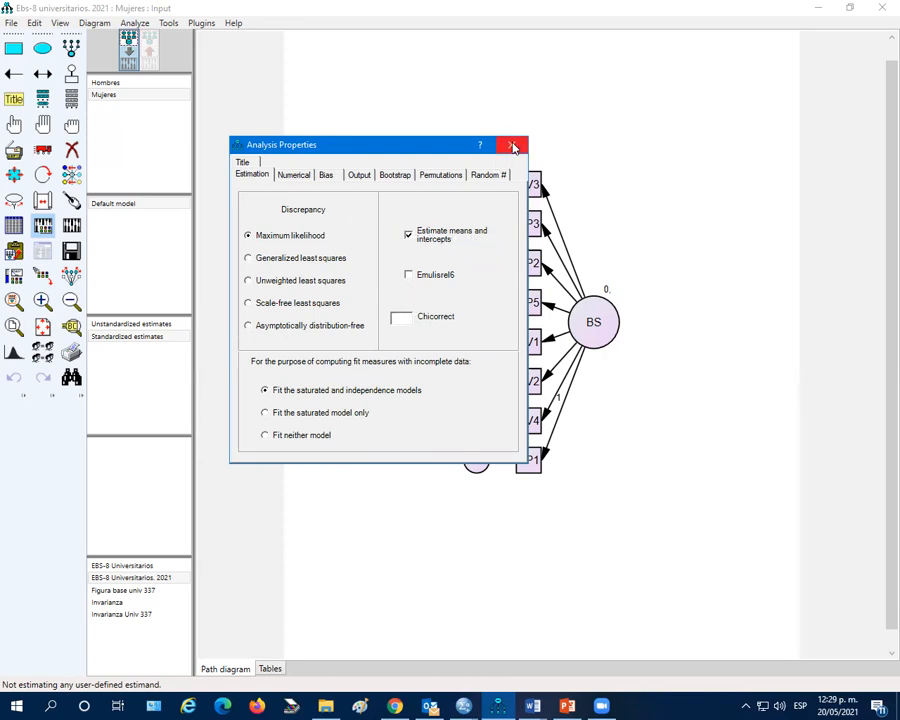
left_click(361, 177)
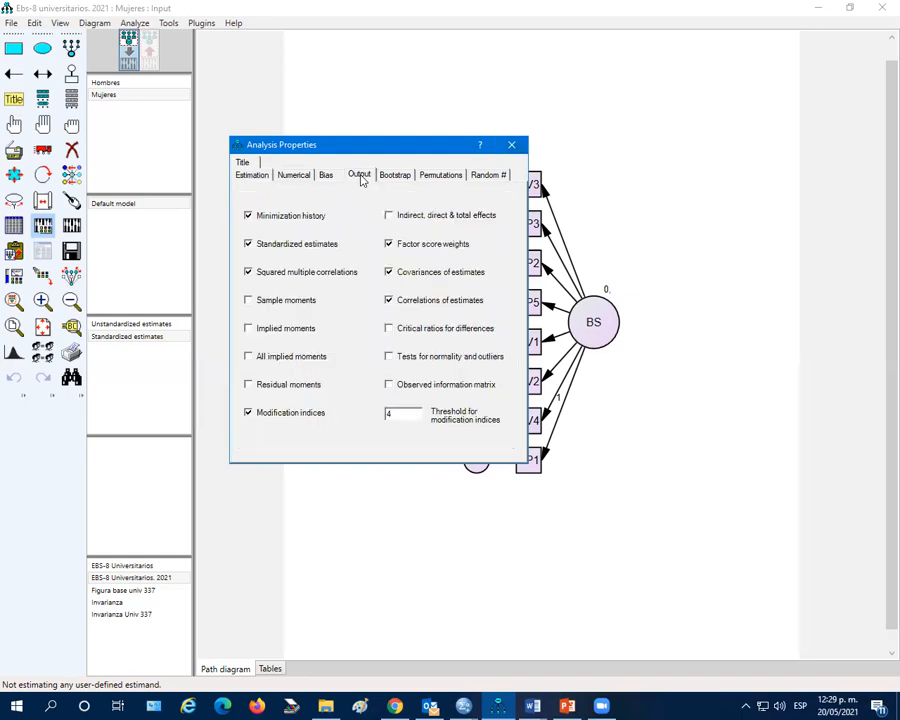
left_click(512, 147)
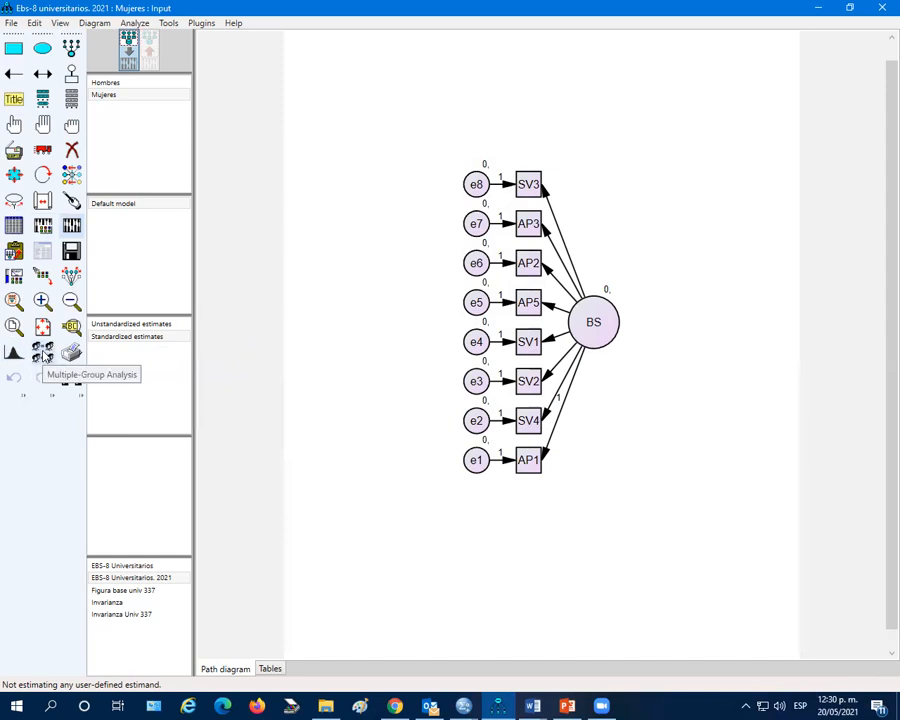
- Generate the multiple-group invariance models with the default parameter subsets for measurement weights, intercepts, structural means, structural covariances and measurement residuals
left_click(43, 354)
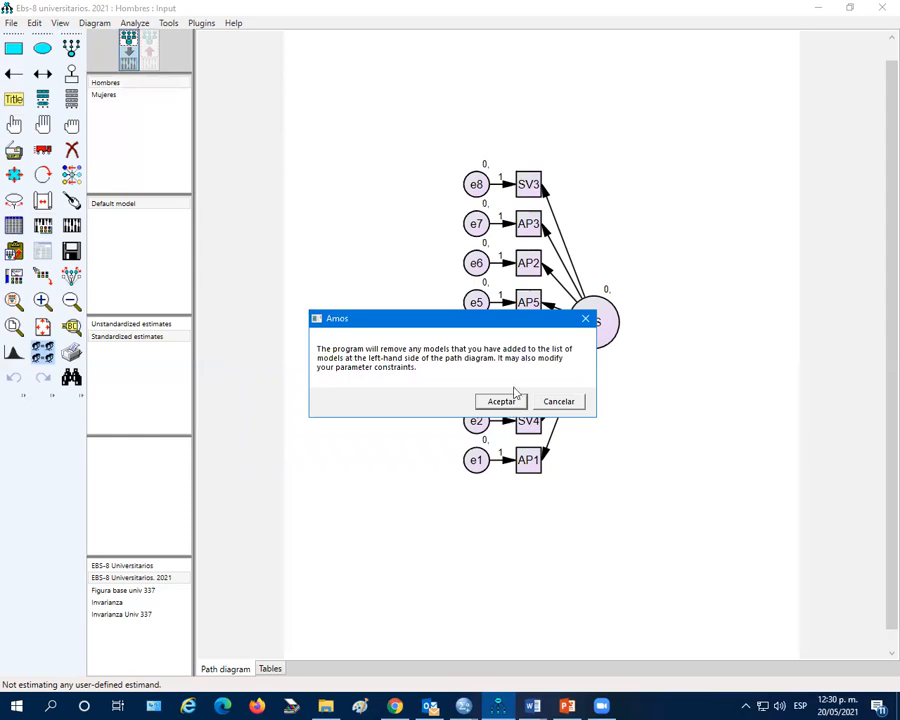
left_click(499, 402)
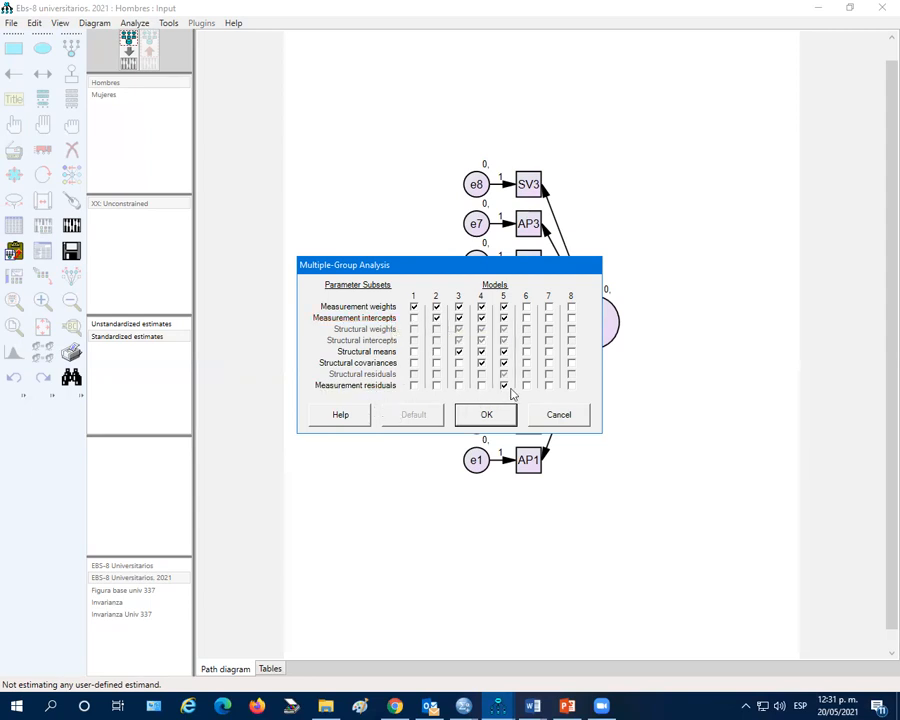
left_click(436, 307)
left_click(488, 415)
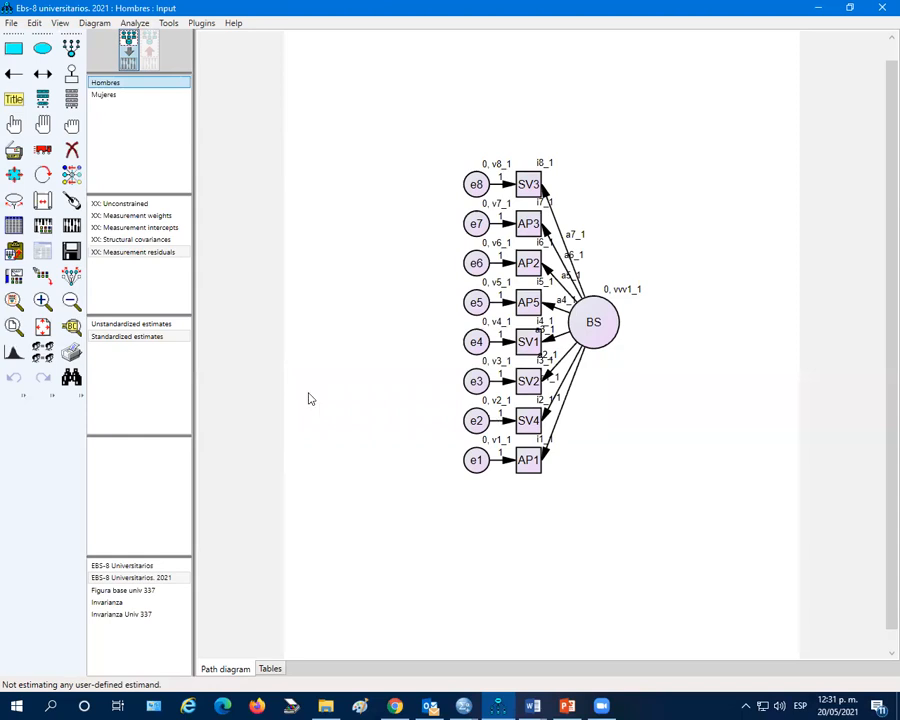
- Check the estimation and output settings in the analysis properties for the multiple-group models
left_click(43, 227)
left_click(254, 176)
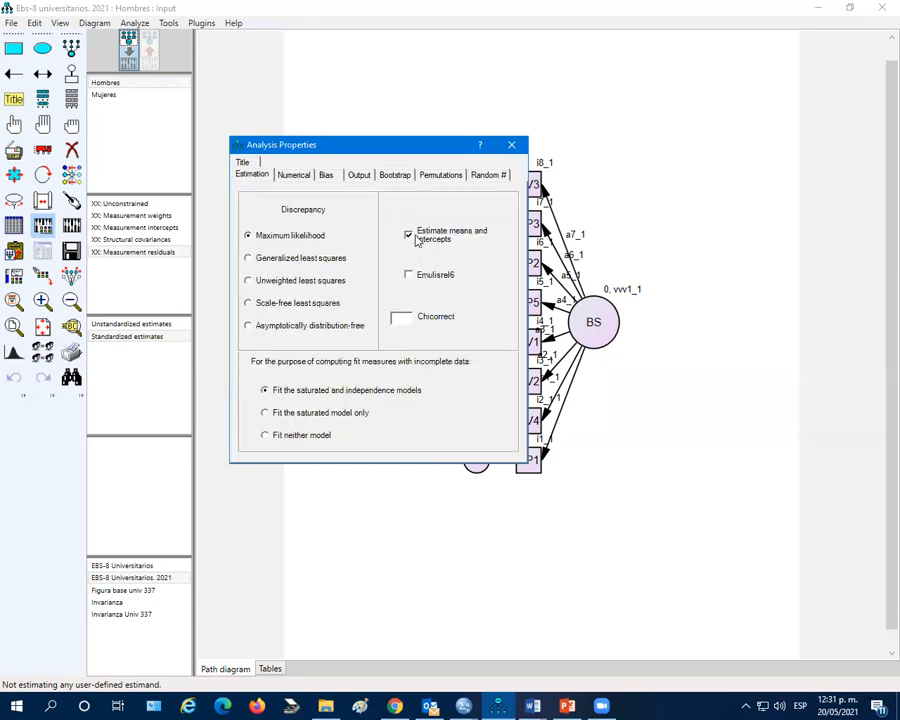
left_click(359, 176)
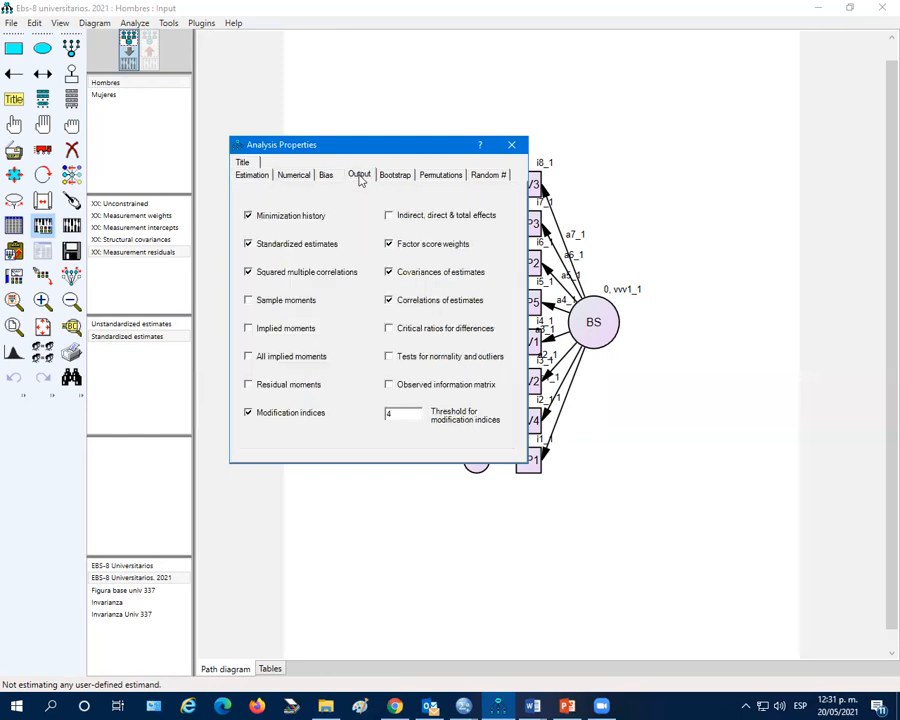
left_click(511, 145)
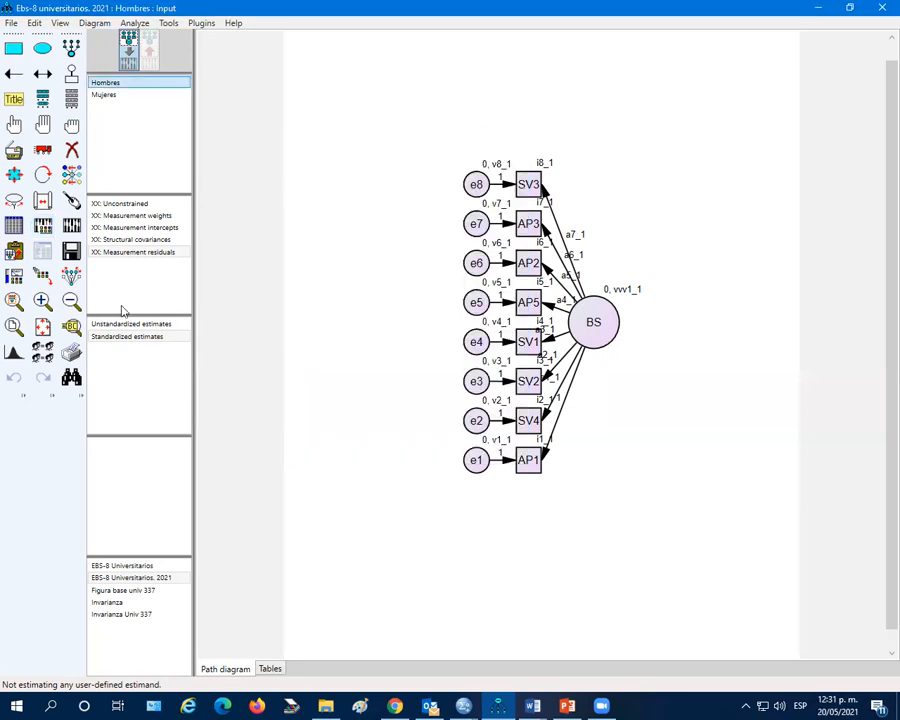
- Regenerate the multiple-group models with the default parameter subsets and calculate the estimates for all of them
left_click(43, 355)
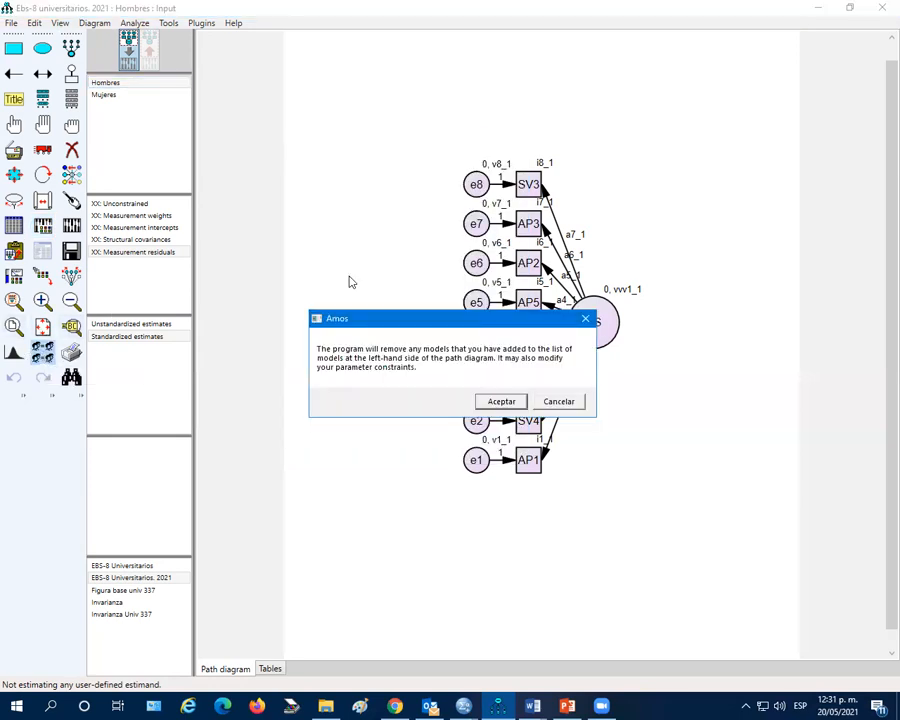
left_click(495, 400)
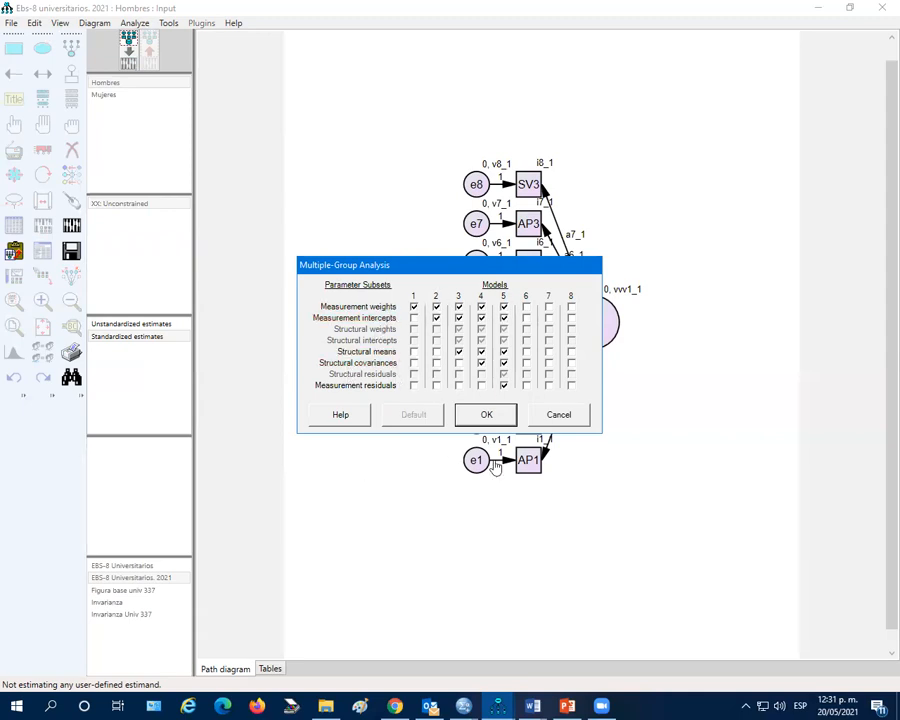
left_click(489, 416)
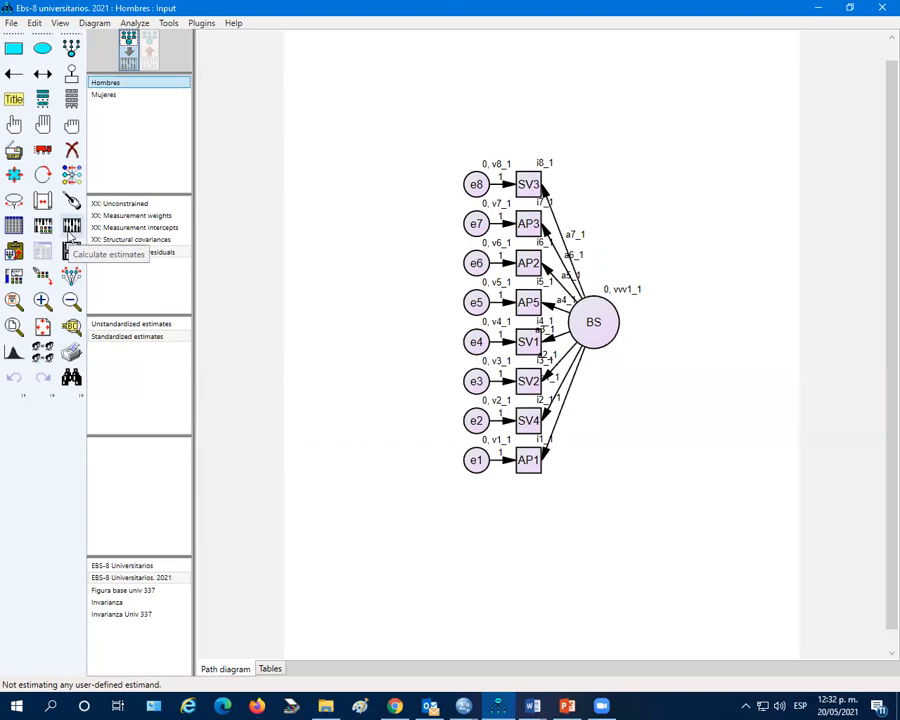
left_click(70, 232)
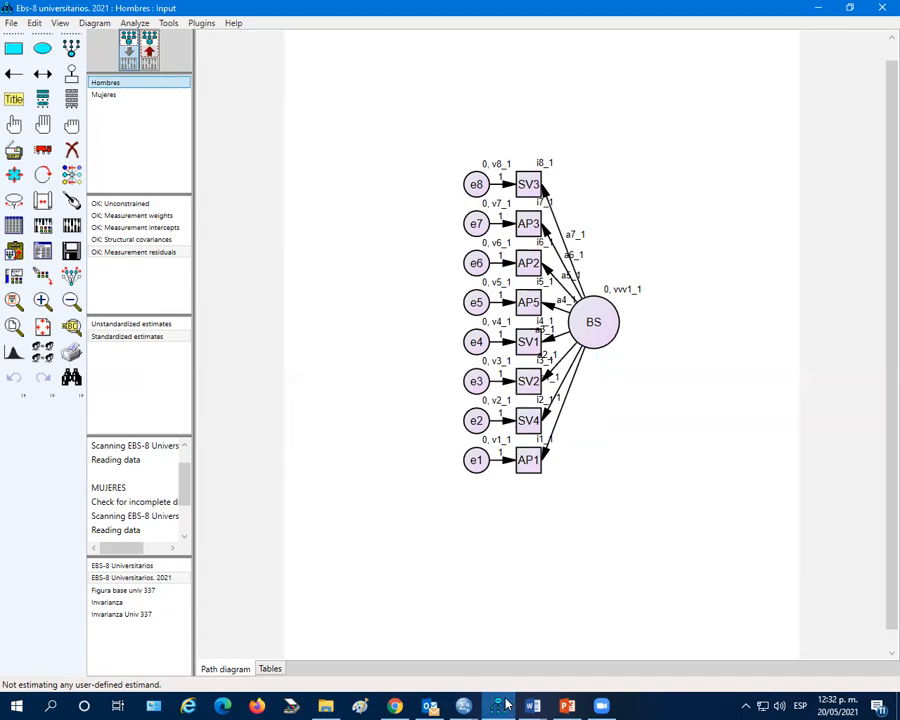
- View the text output of Invarianza Univ 337 and examine the unconstrained model's estimates for the Hombres and Mujeres groups
mouse_move(493, 706)
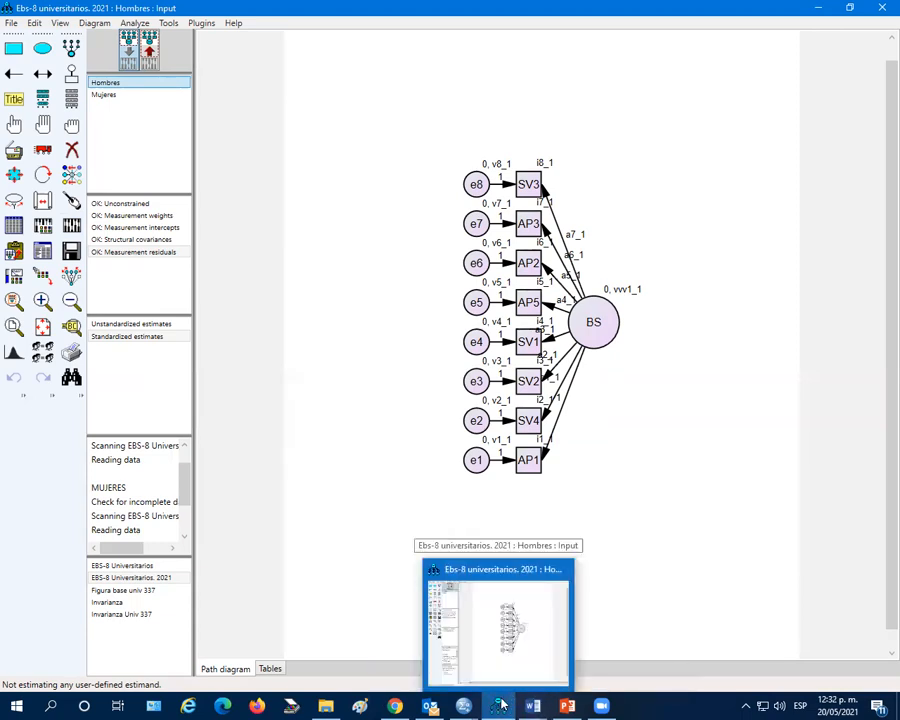
left_click(809, 146)
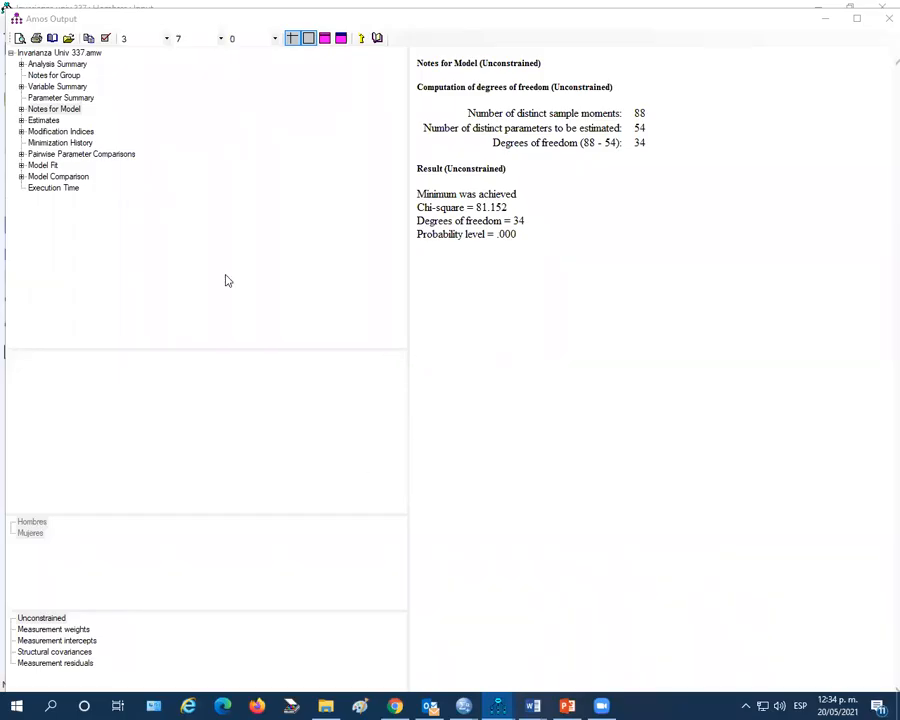
left_click(44, 121)
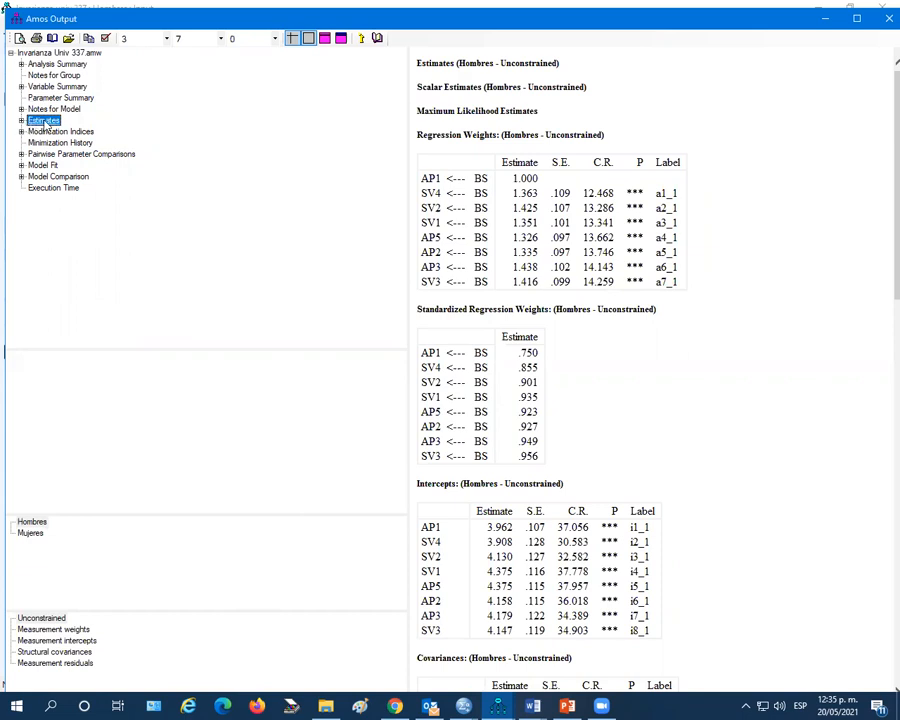
left_click(38, 523)
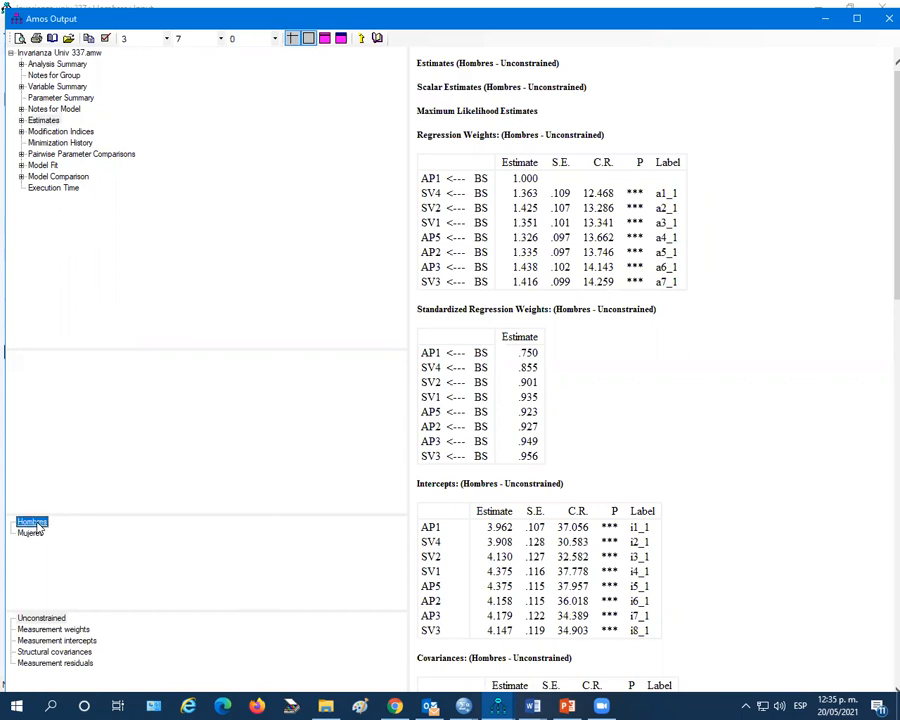
left_click(35, 535)
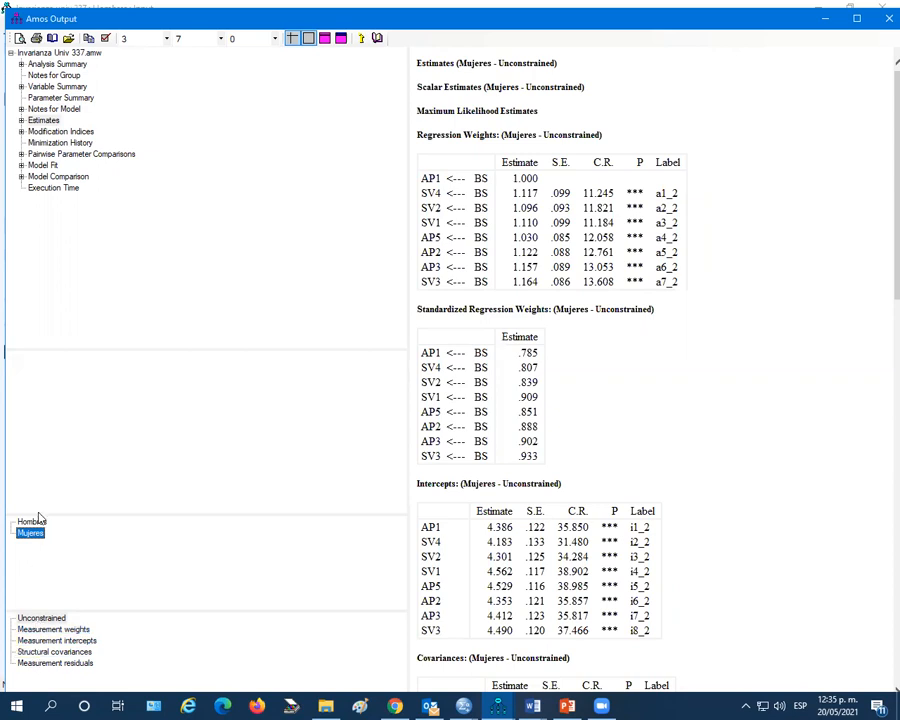
left_click(36, 121)
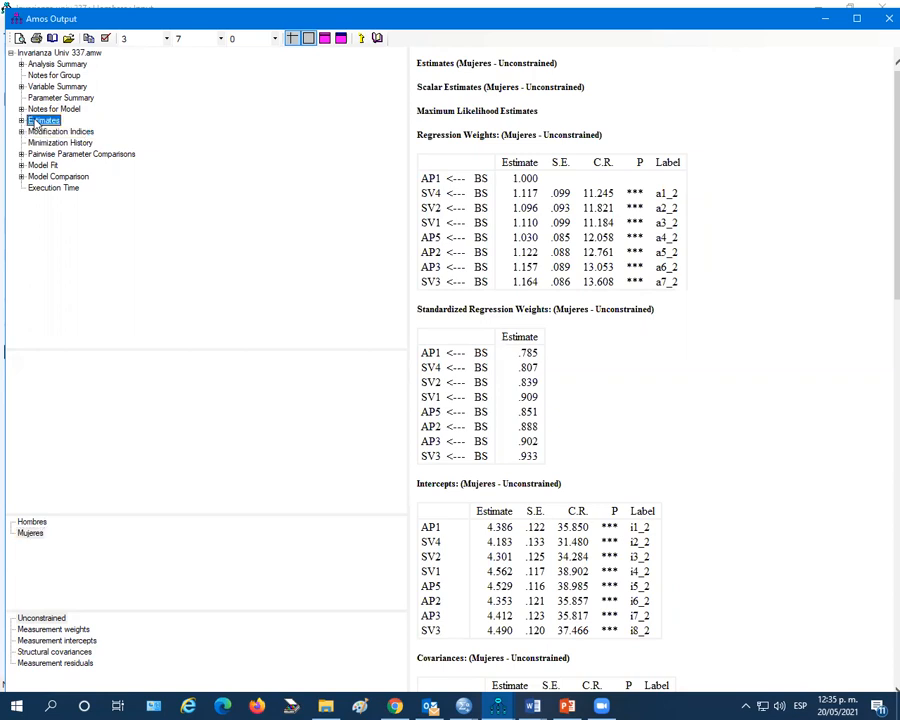
left_click(33, 522)
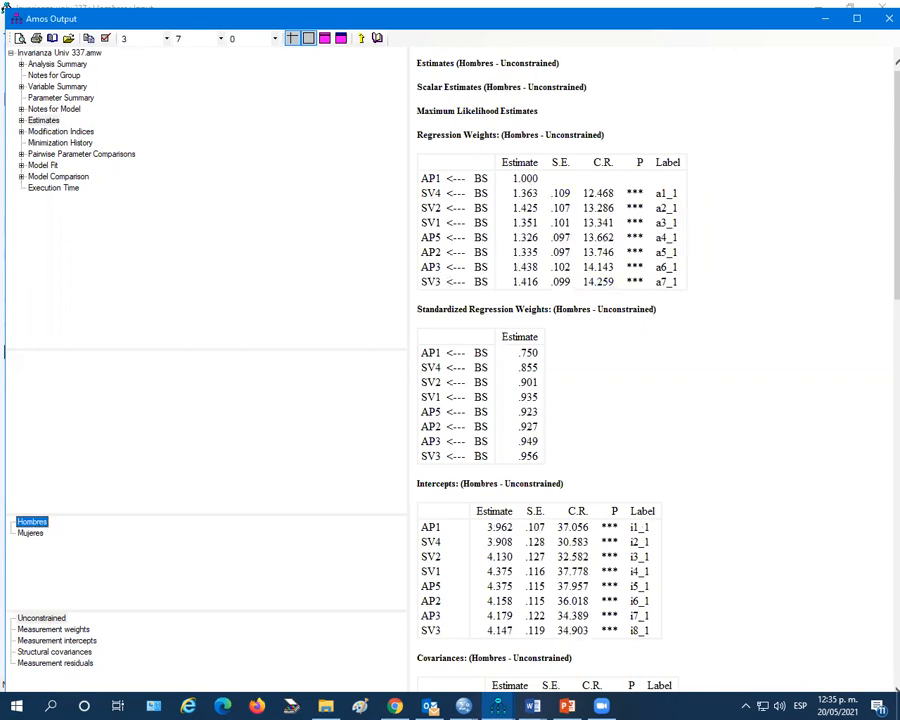
left_click(29, 534)
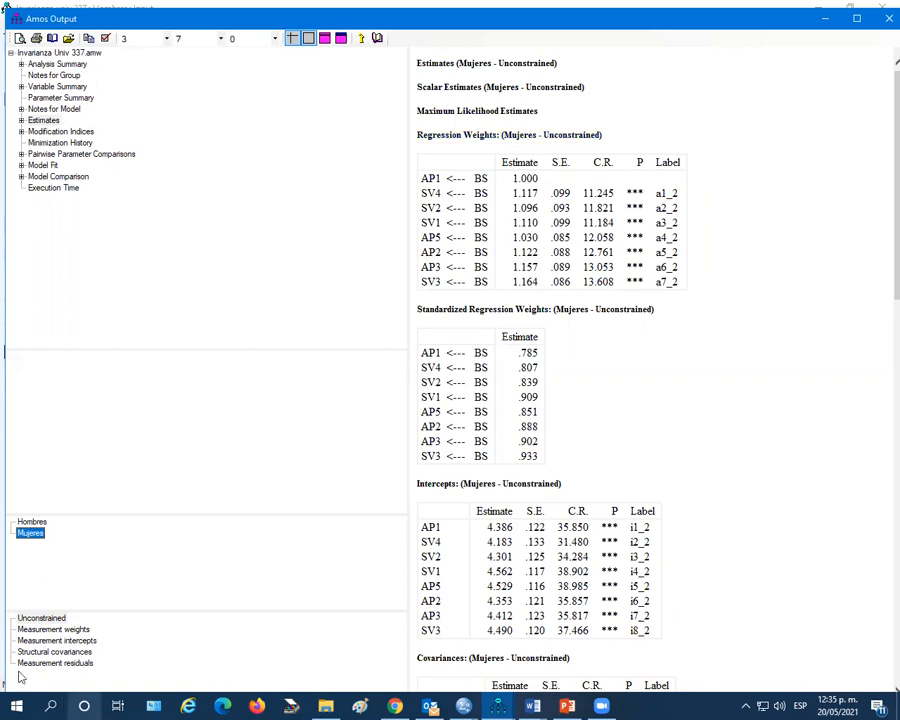
left_click(41, 620)
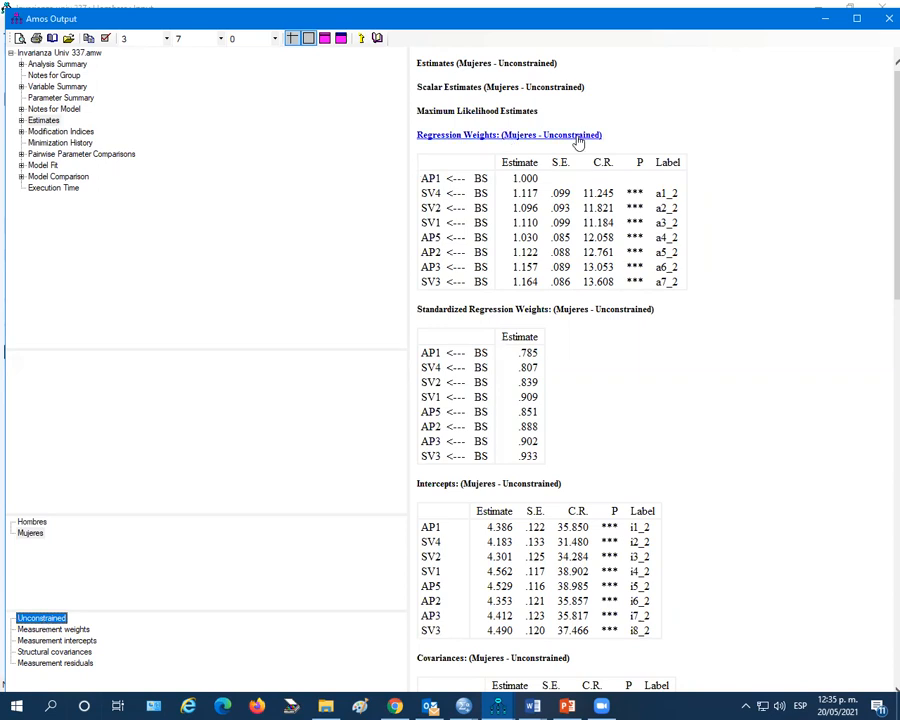
- Compare the standardized regression weights and intercepts of the unconstrained model between Hombres and Mujeres
left_click(32, 522)
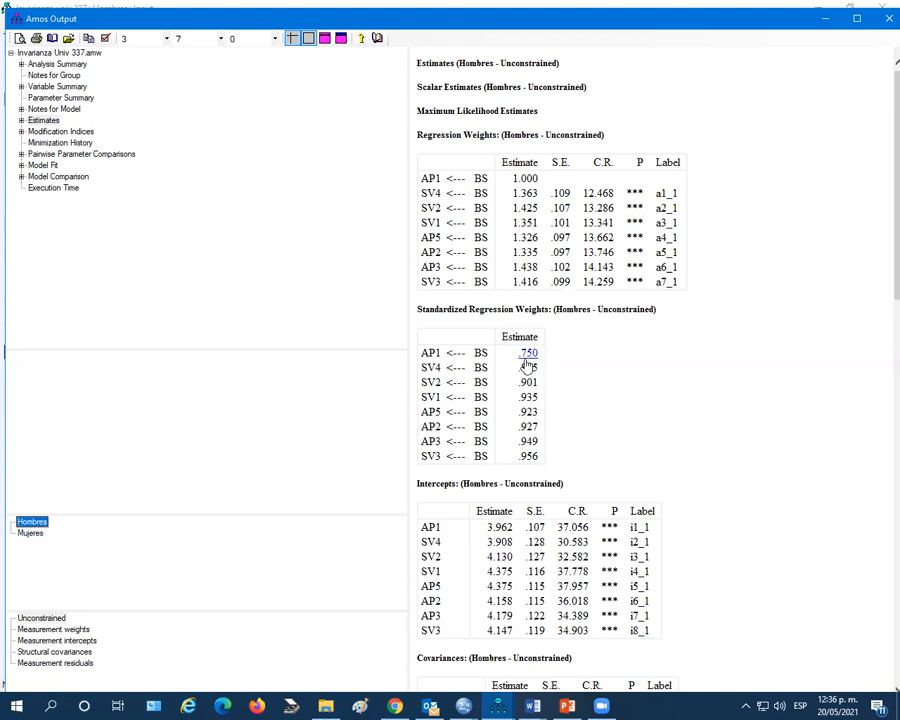
left_click(30, 533)
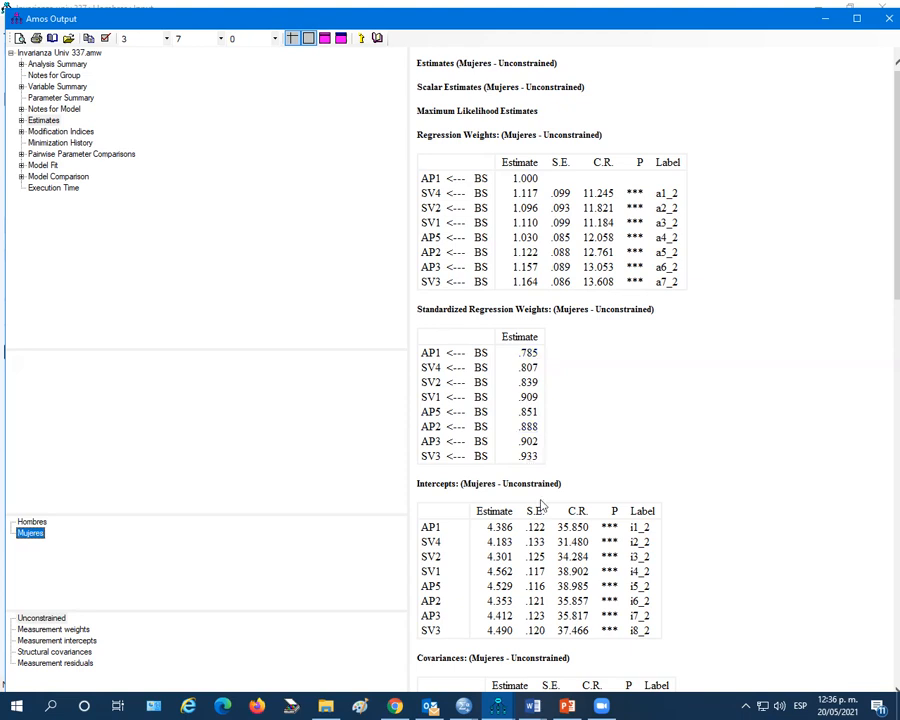
scroll(540, 507, "down", 3)
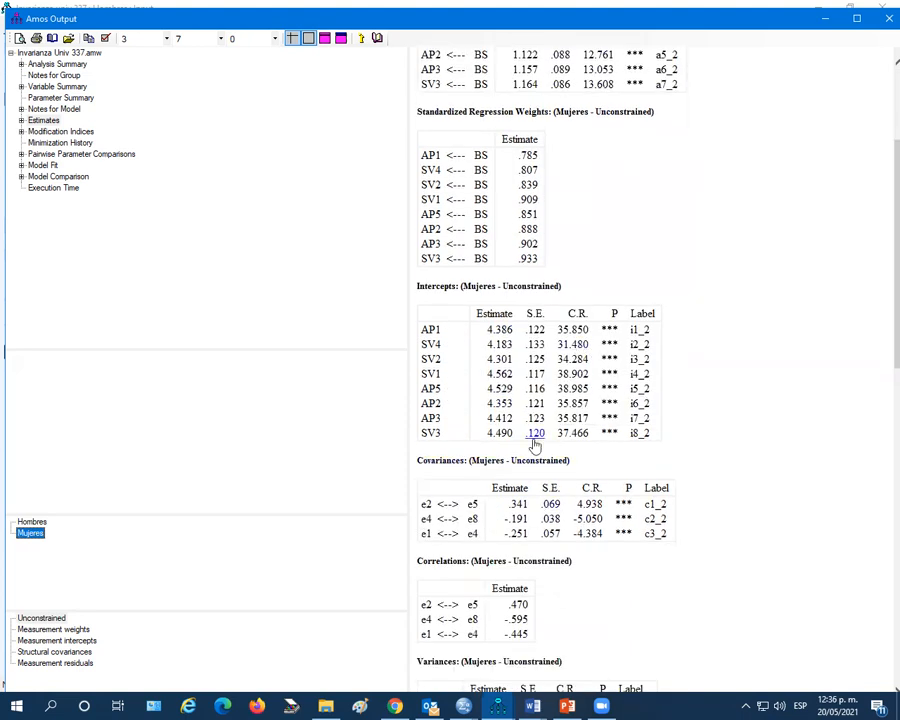
scroll(535, 447, "up", 3)
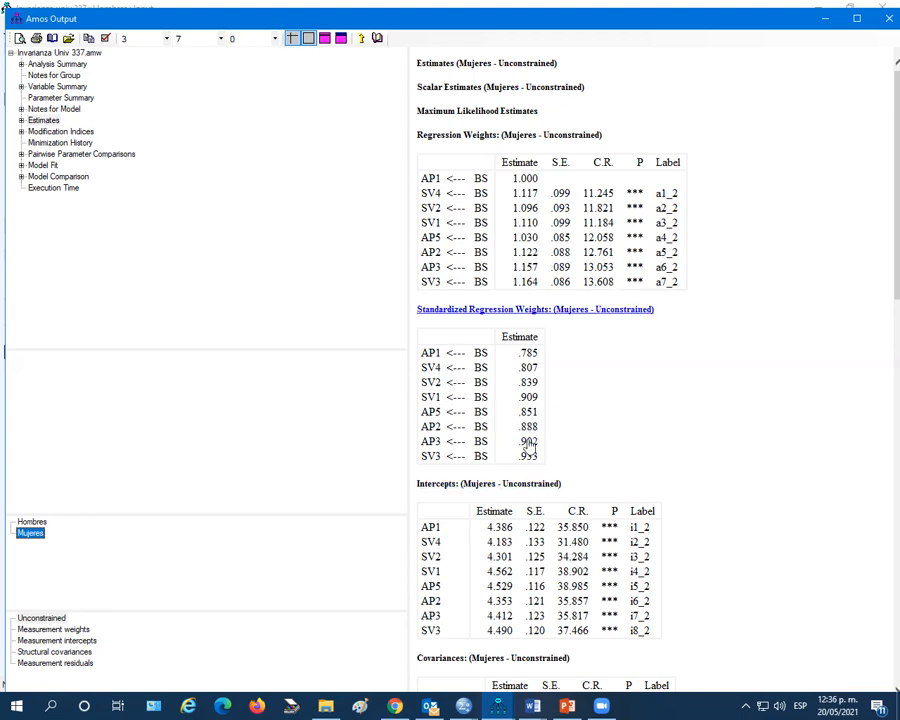
left_click(31, 522)
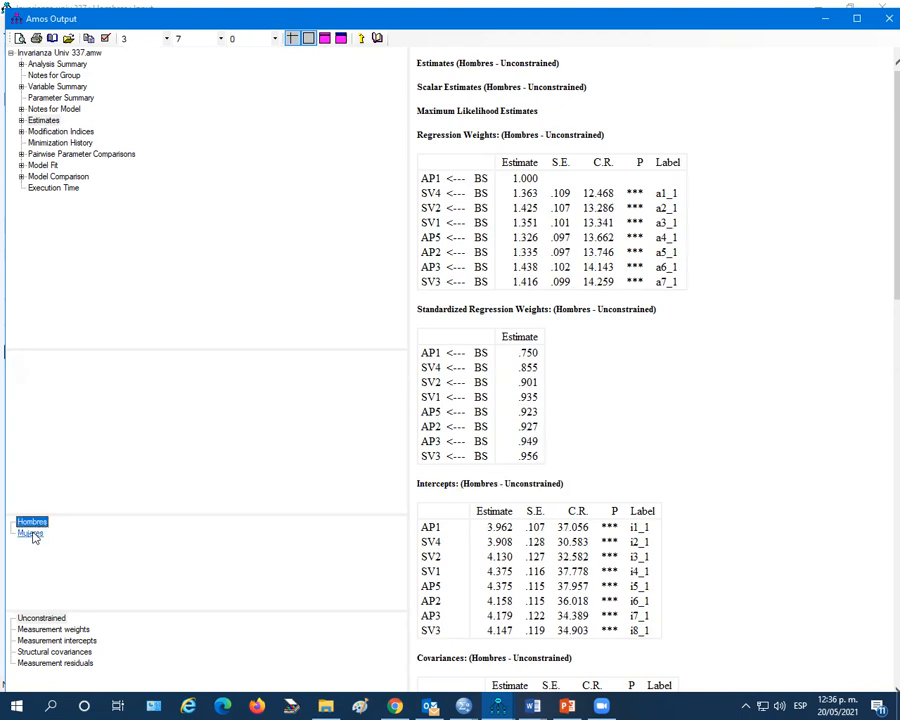
left_click(31, 533)
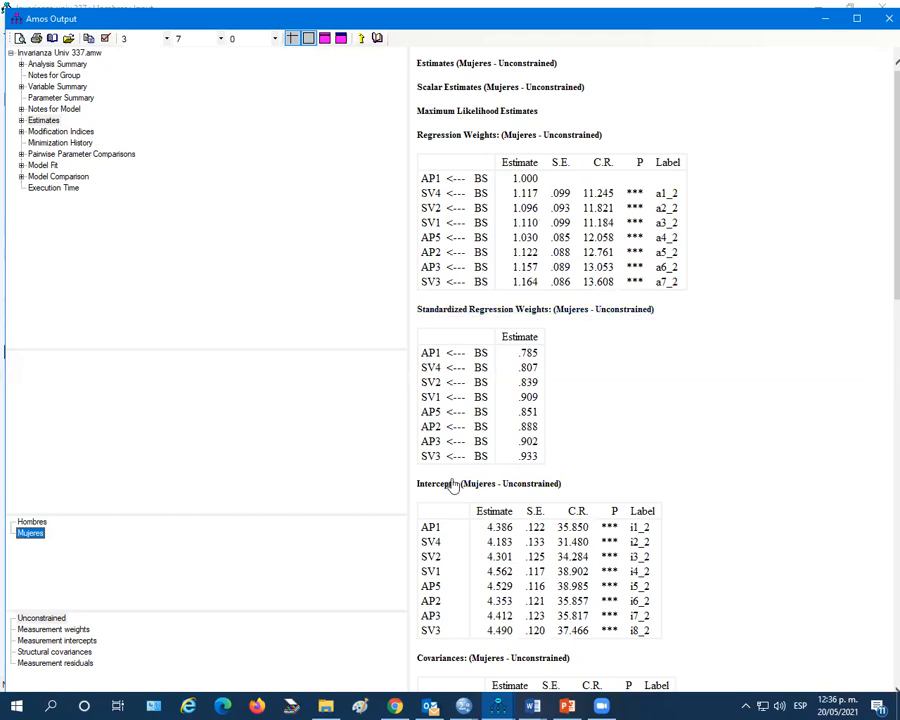
- Review the remaining unconstrained estimates for Mujeres, from intercepts and variances to squared multiple correlations and residual covariances
scroll(585, 461, "down", 3)
scroll(585, 461, "down", 9)
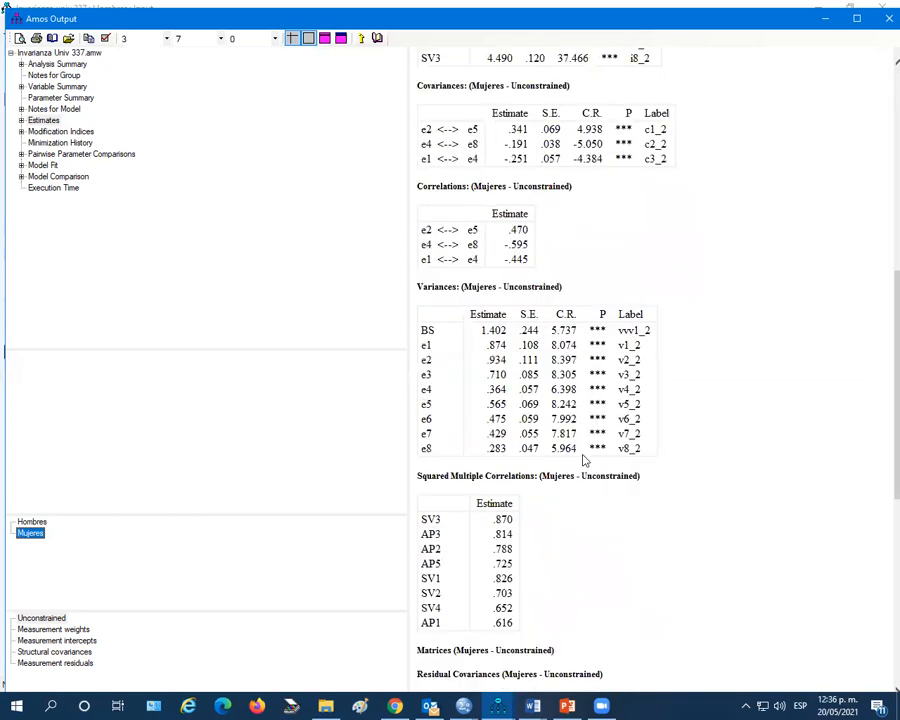
scroll(585, 461, "down", 11)
scroll(585, 461, "up", 8)
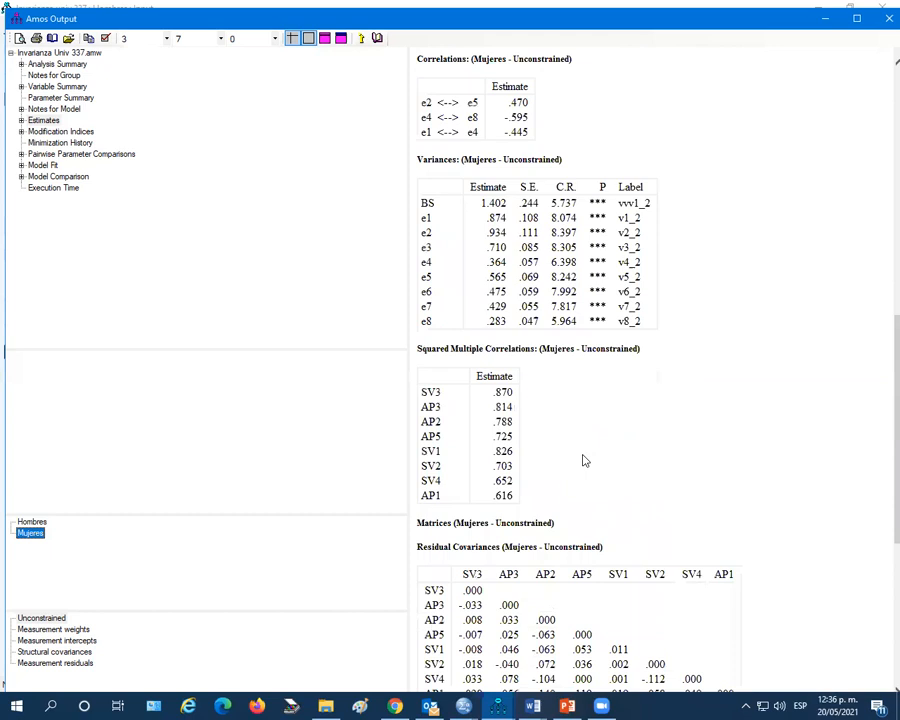
scroll(585, 461, "up", 15)
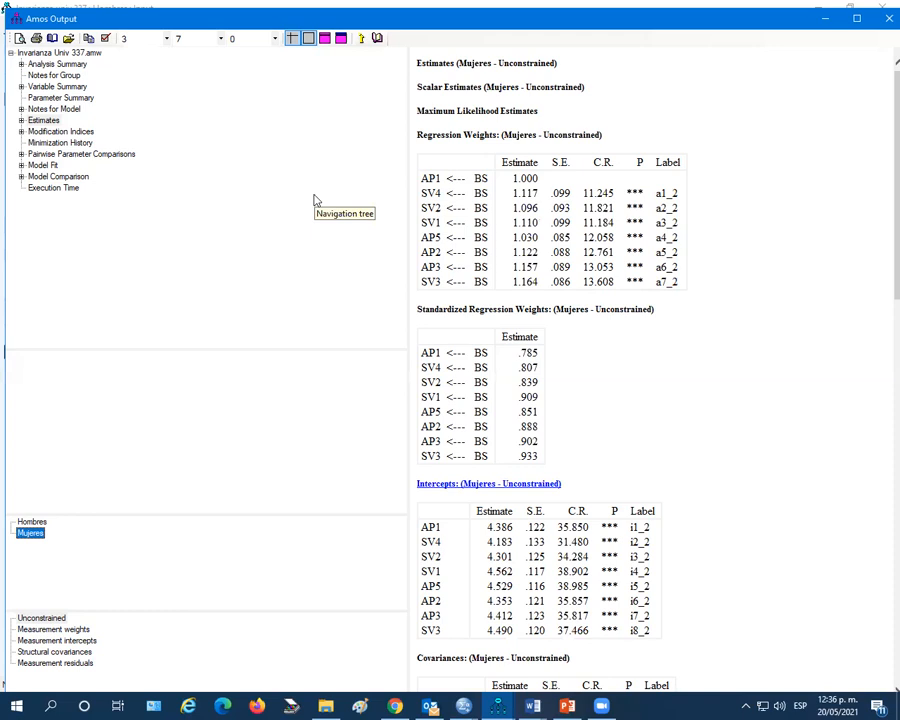
- View the model fit summary and compare the CMIN results of the unconstrained, measurement weights, measurement intercepts and measurement residuals models
left_click(43, 165)
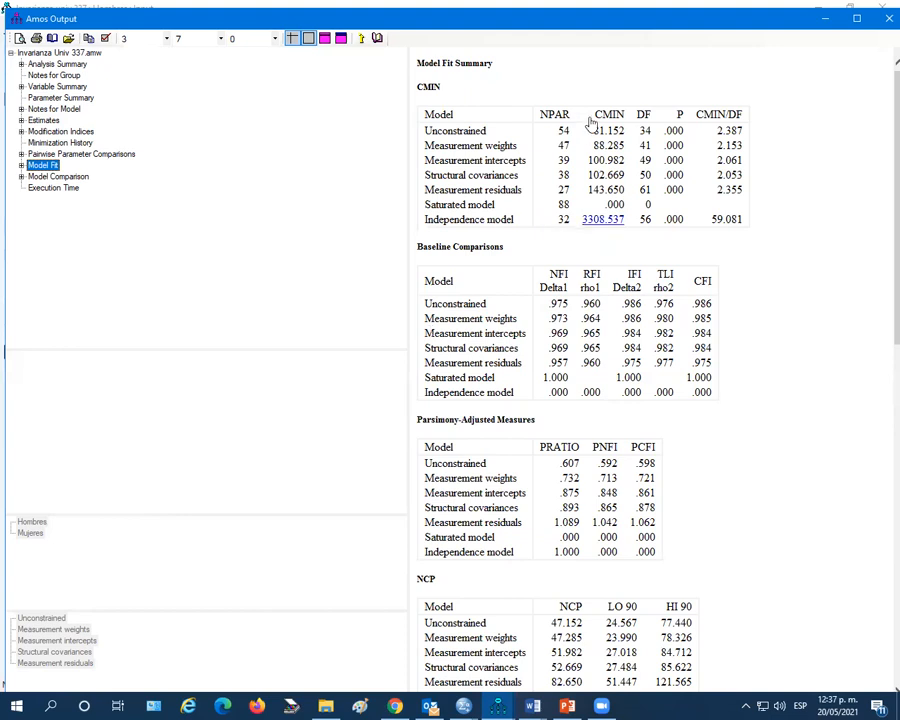
left_click(683, 118)
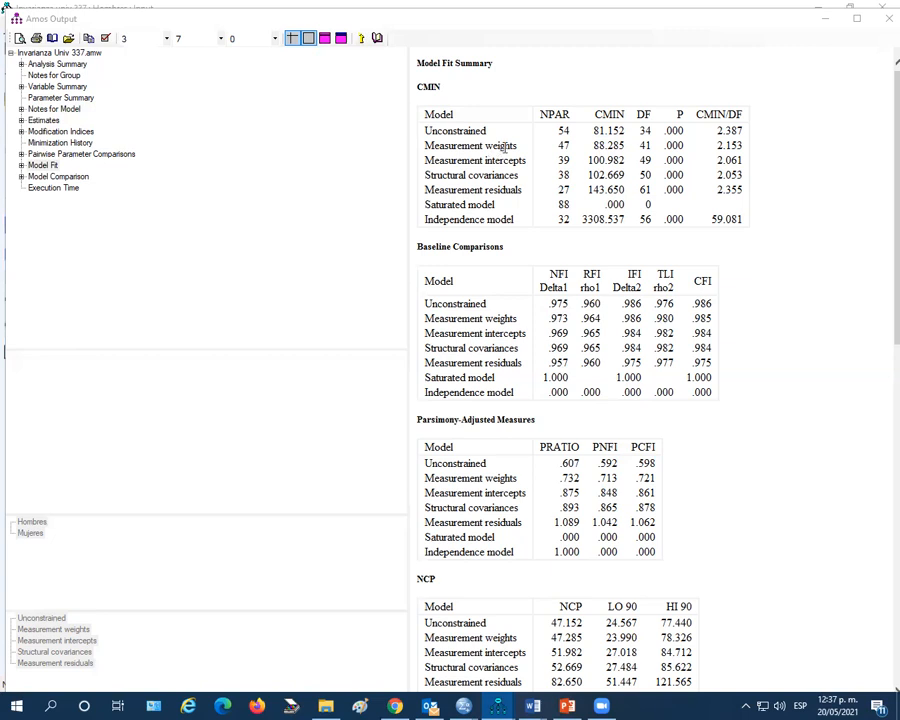
left_click_drag(485, 146, 521, 147)
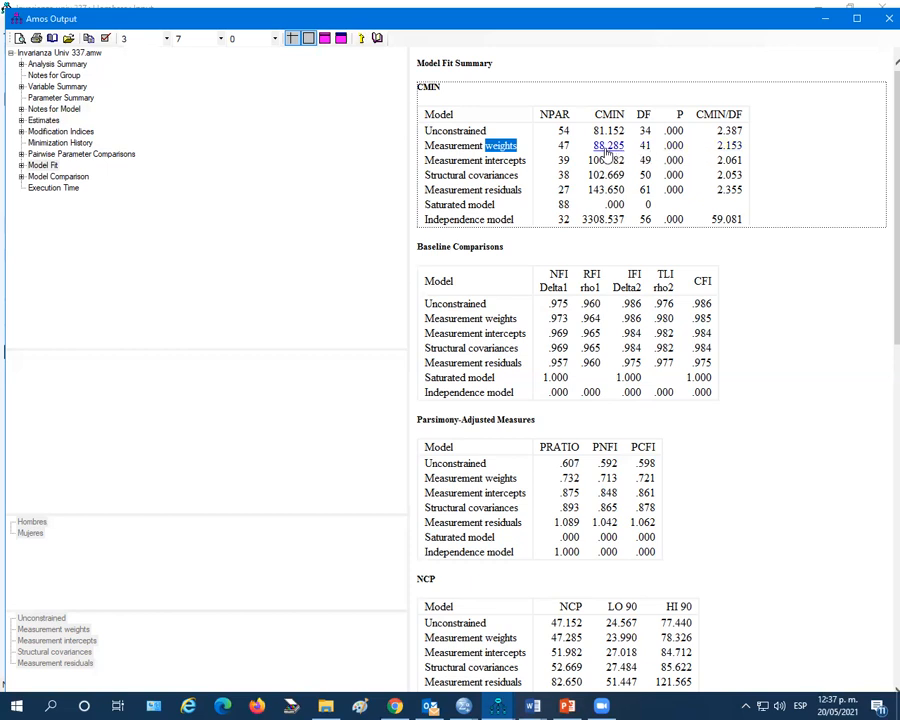
left_click(486, 160)
left_click_drag(486, 160, 529, 160)
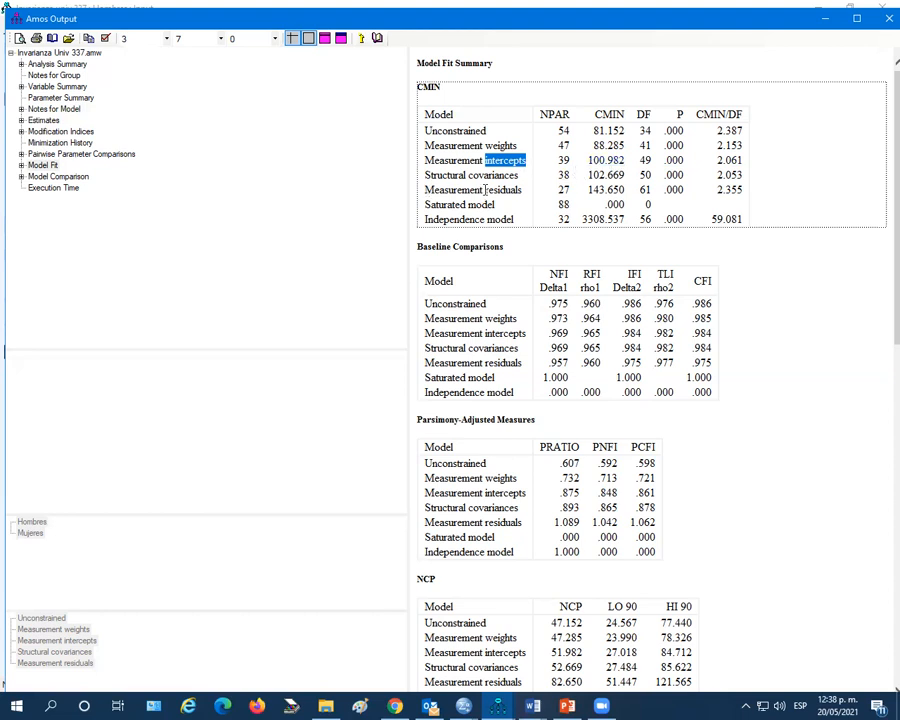
left_click_drag(486, 189, 524, 189)
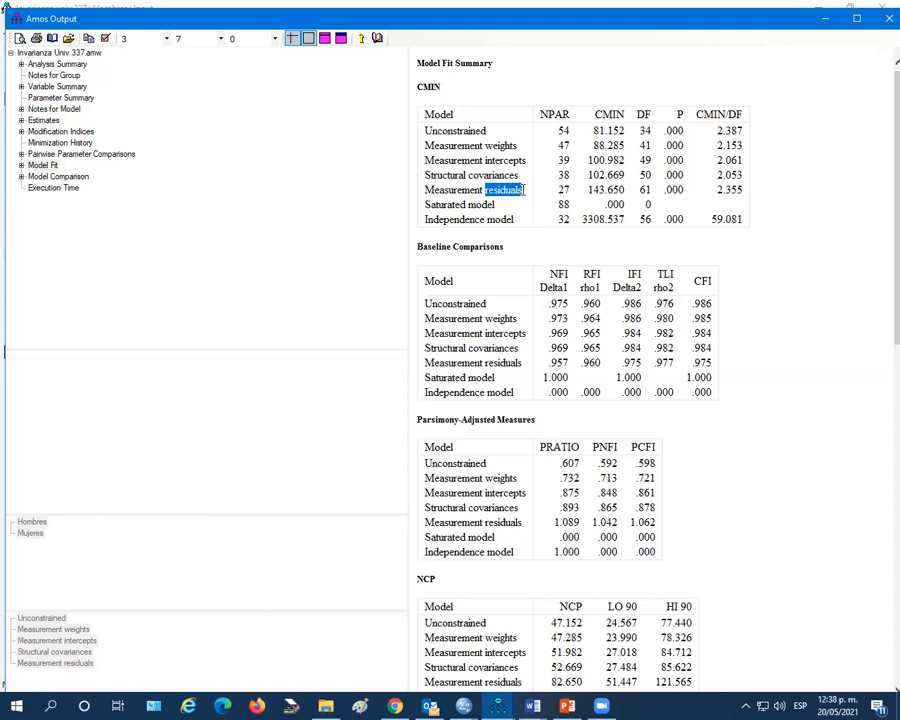
left_click_drag(523, 190, 521, 190)
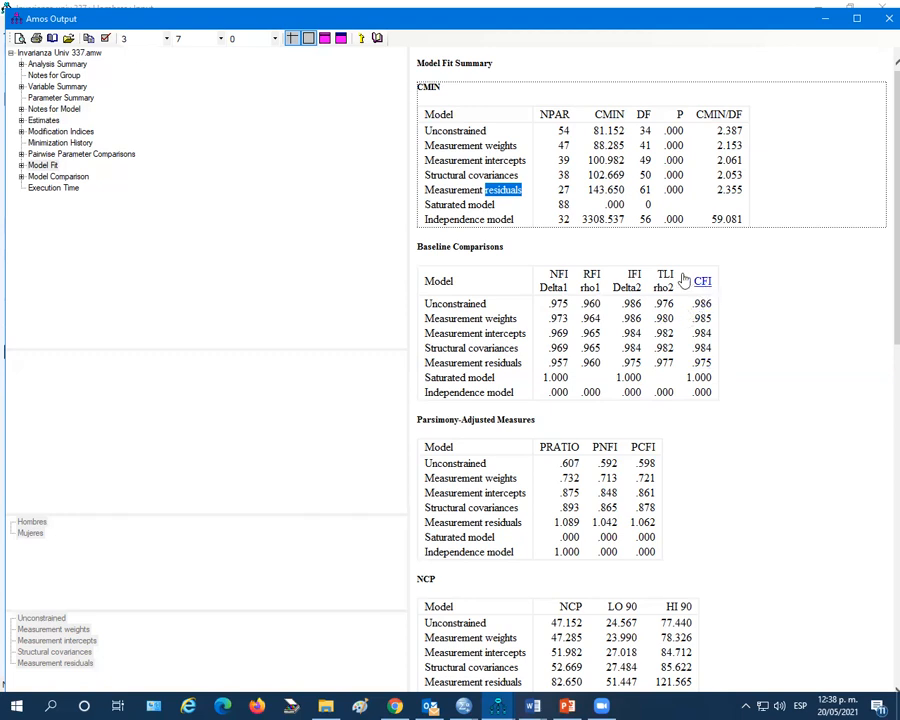
- Examine the RMSEA values of the unconstrained, measurement weights, intercepts and residuals models alongside the baseline comparison indices
scroll(678, 438, "down", 6)
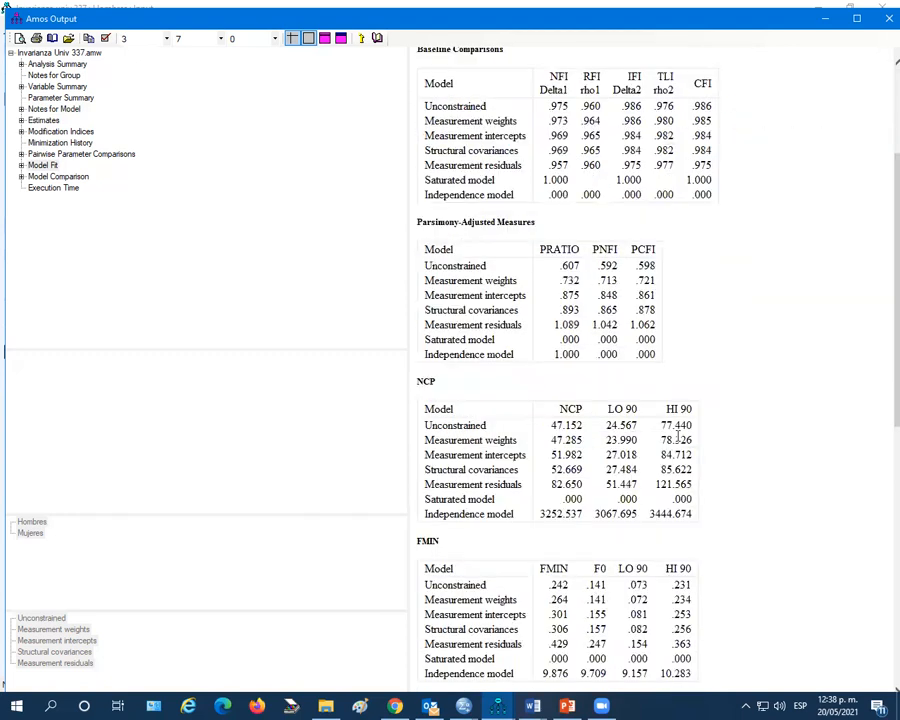
scroll(678, 436, "down", 4)
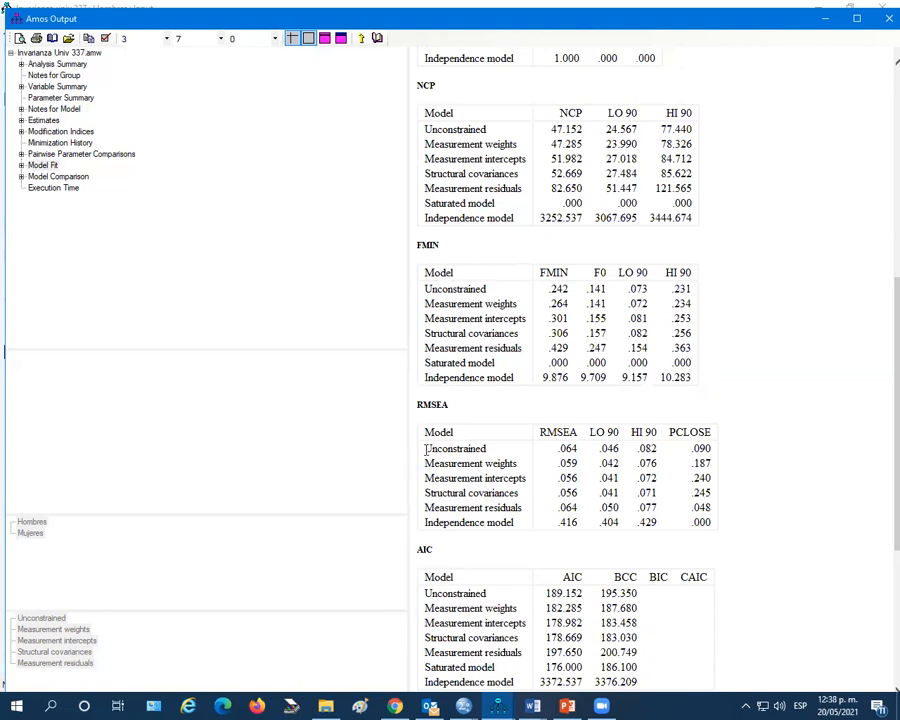
left_click_drag(426, 449, 510, 446)
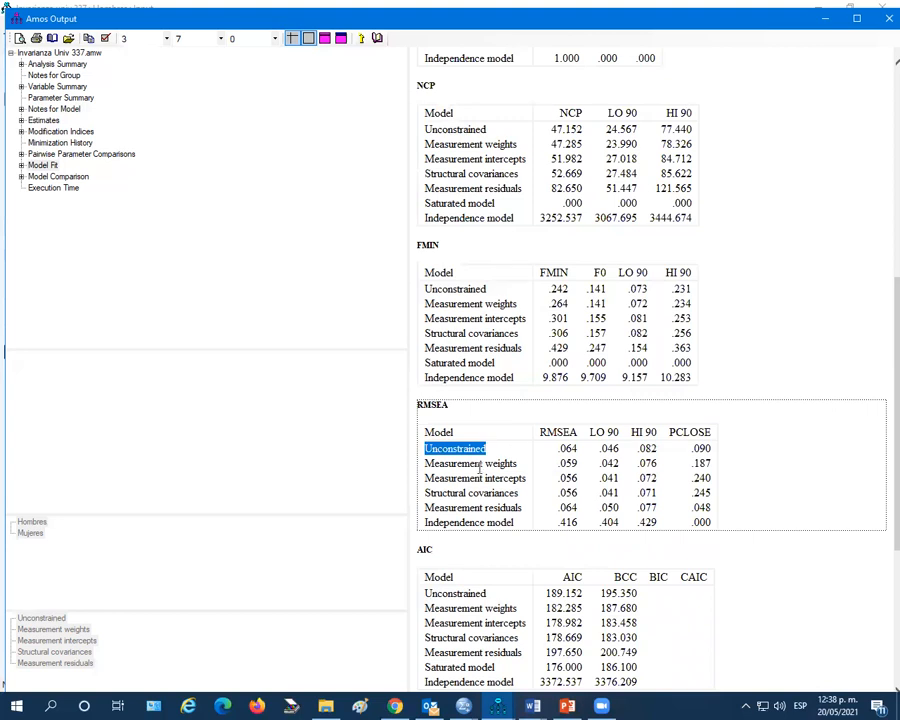
left_click_drag(517, 463, 425, 463)
left_click_drag(525, 479, 436, 482)
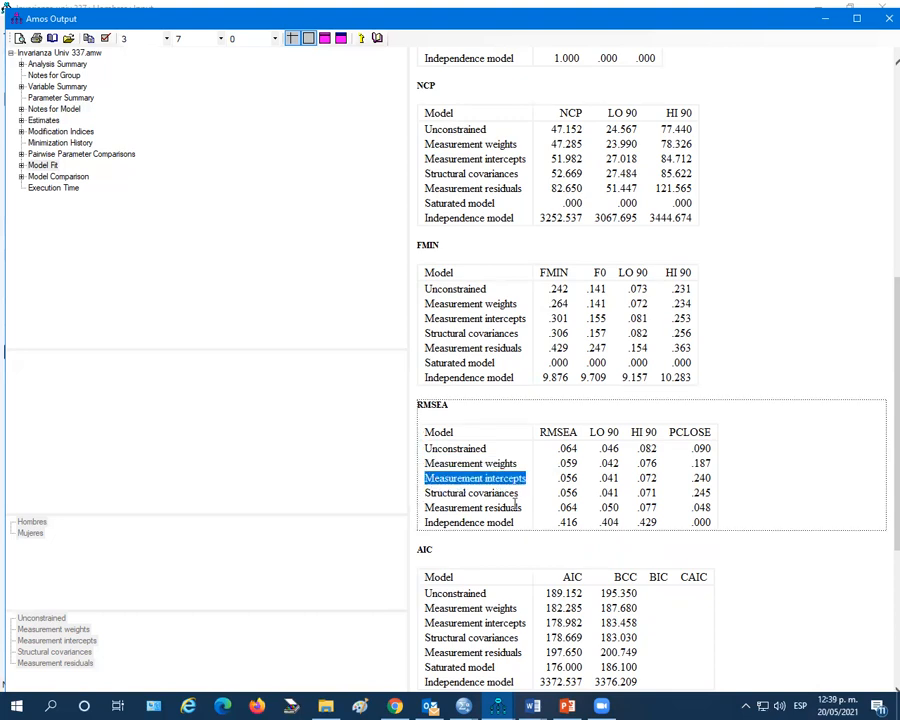
left_click_drag(520, 511, 433, 512)
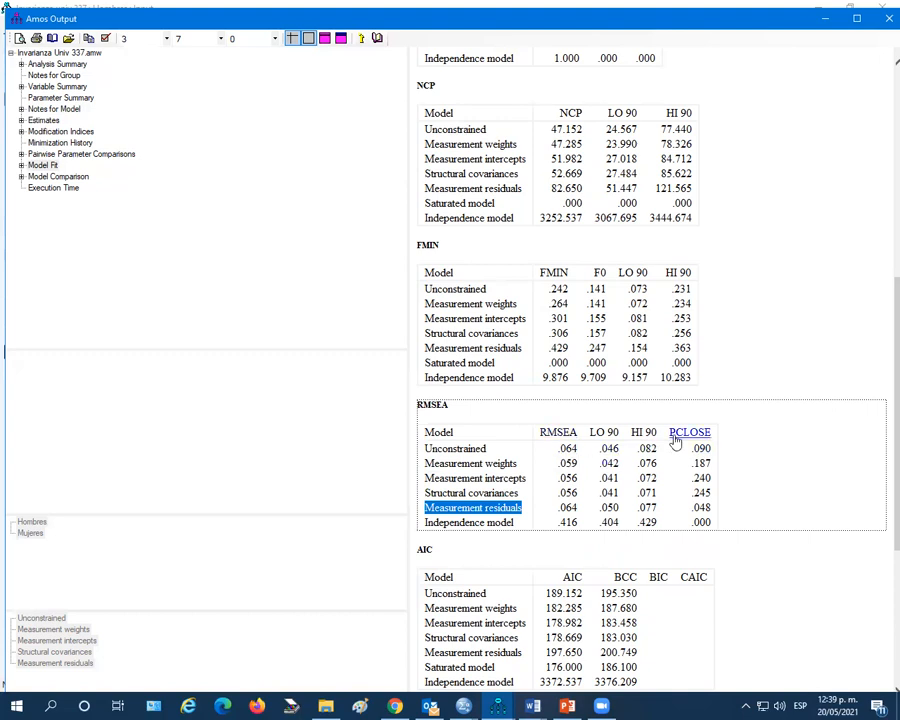
scroll(675, 440, "up", 5)
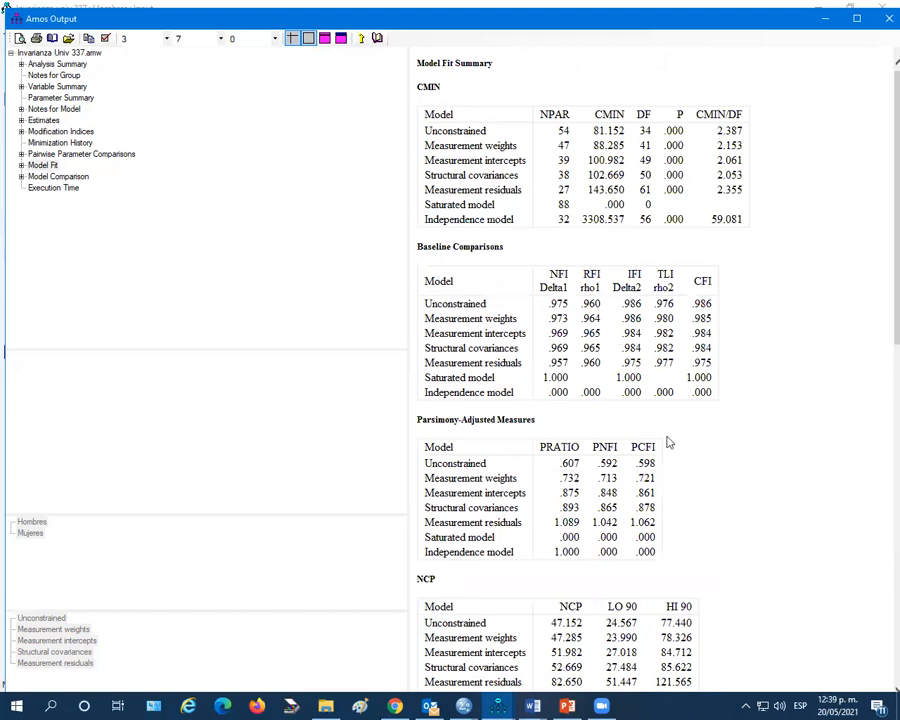
scroll(655, 402, "down", 9)
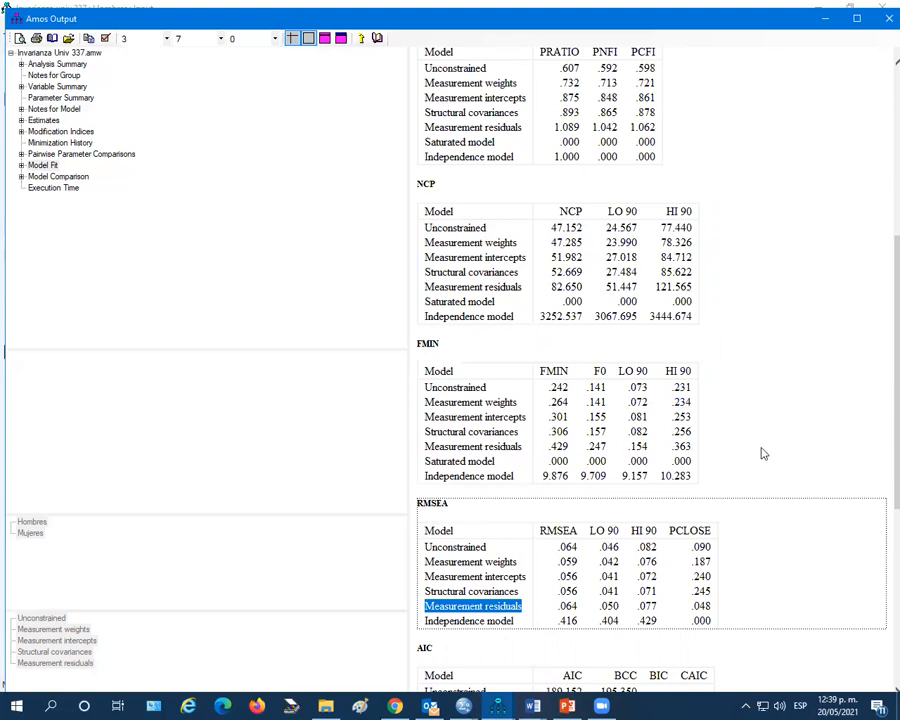
scroll(698, 474, "up", 5)
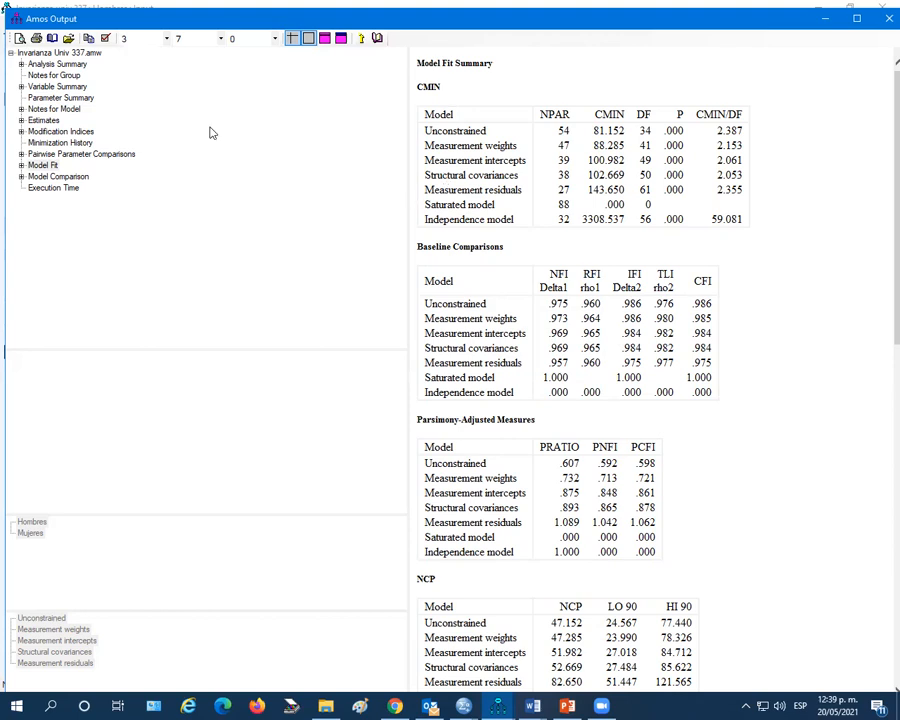
- View the nested model comparisons, checking measurement weights against the unconstrained model and measurement intercepts against the measurement weights model
left_click(43, 178)
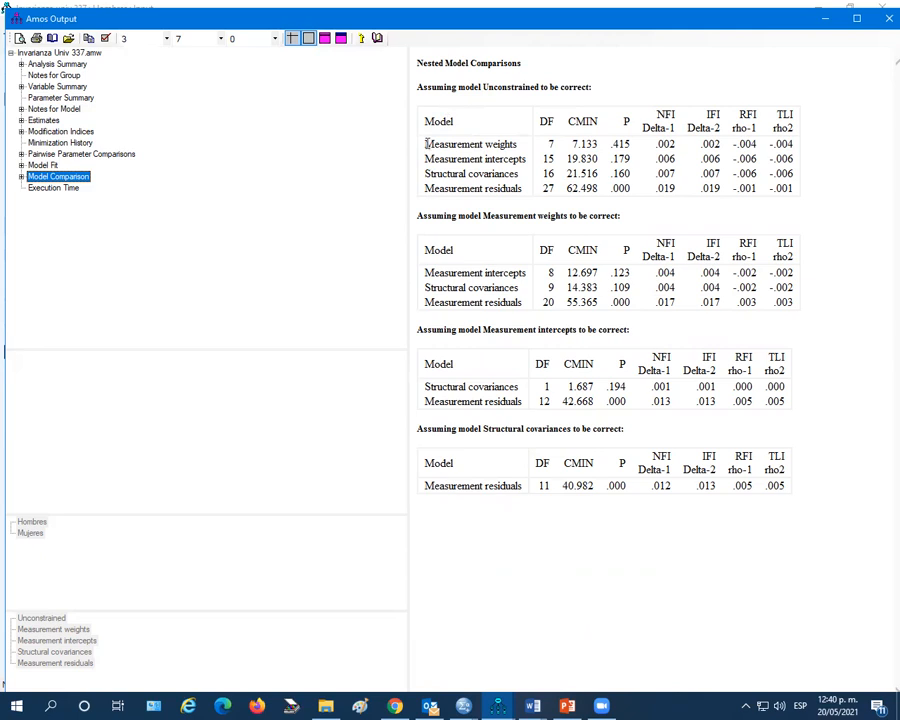
left_click_drag(424, 143, 797, 149)
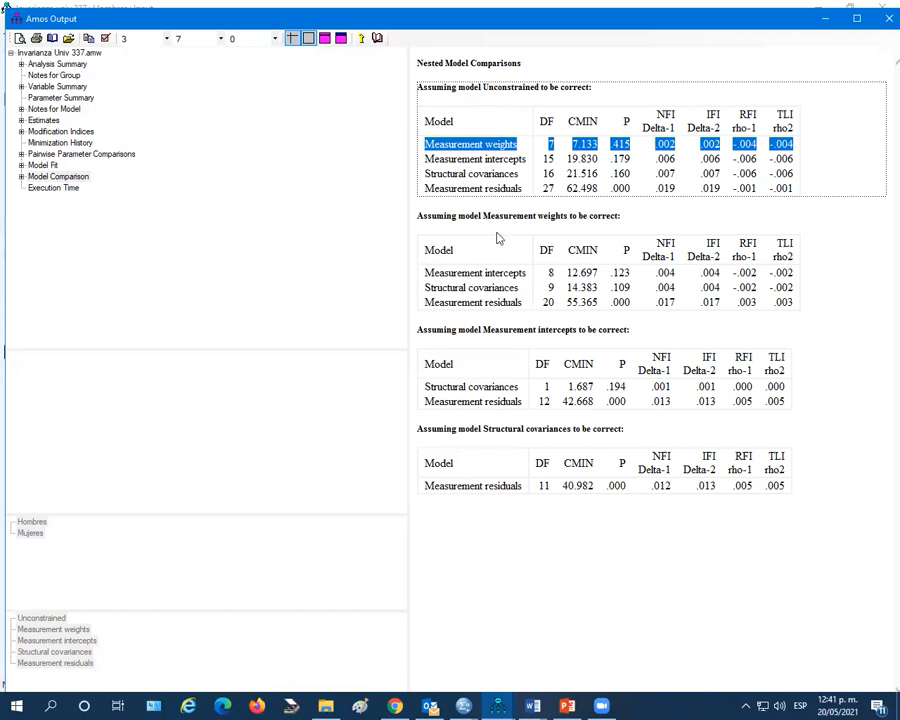
left_click_drag(485, 273, 529, 273)
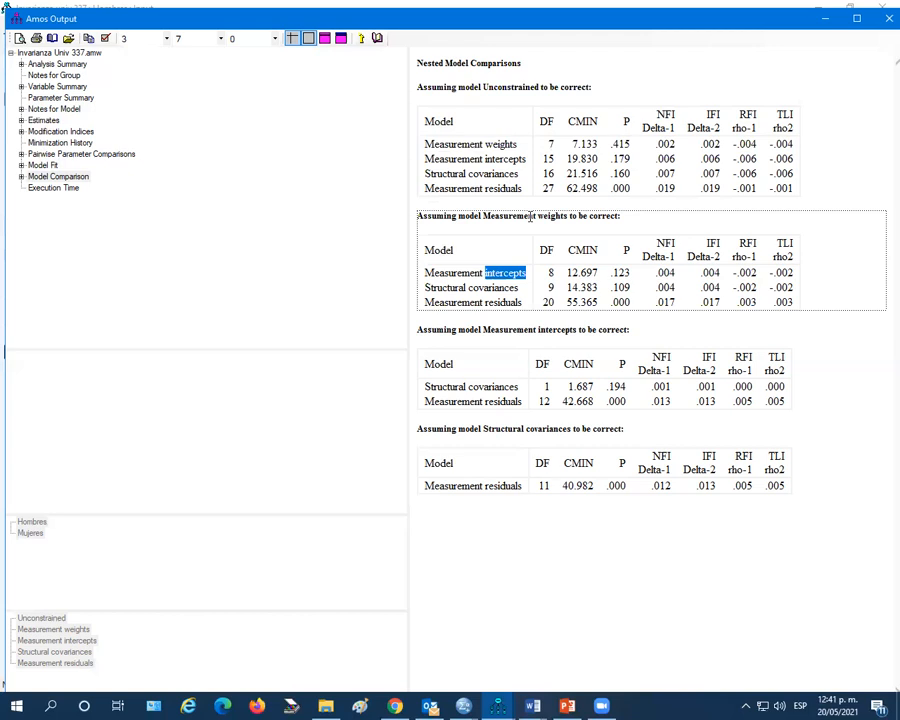
left_click(512, 273)
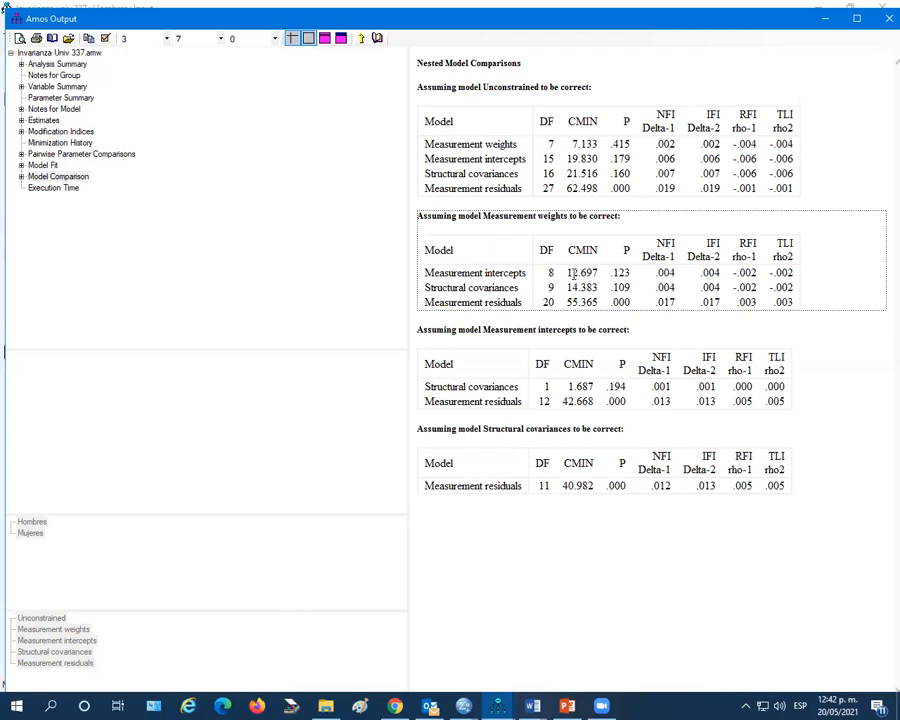
- Return to the model fit summary and look up the explanation of the measurement weights model's degrees of freedom in the CMIN table
left_click(42, 165)
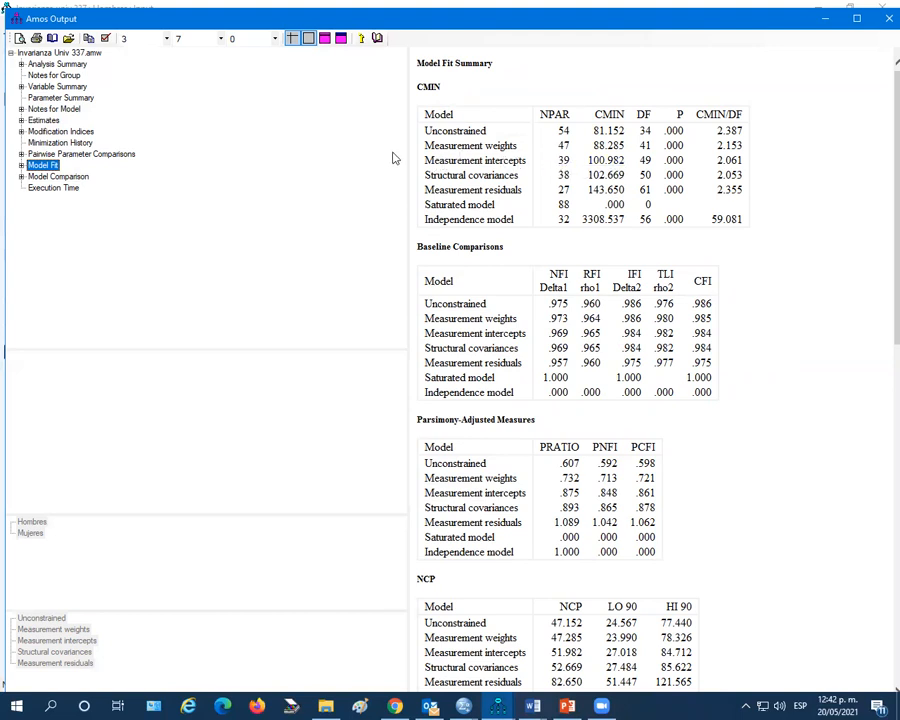
left_click_drag(427, 145, 637, 150)
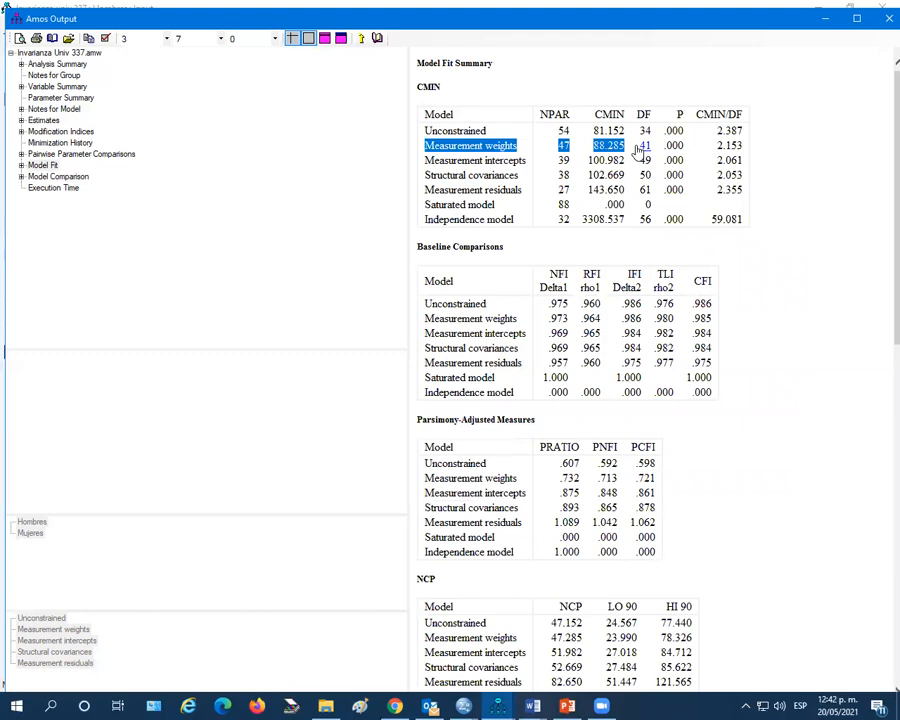
left_click_drag(637, 150, 640, 148)
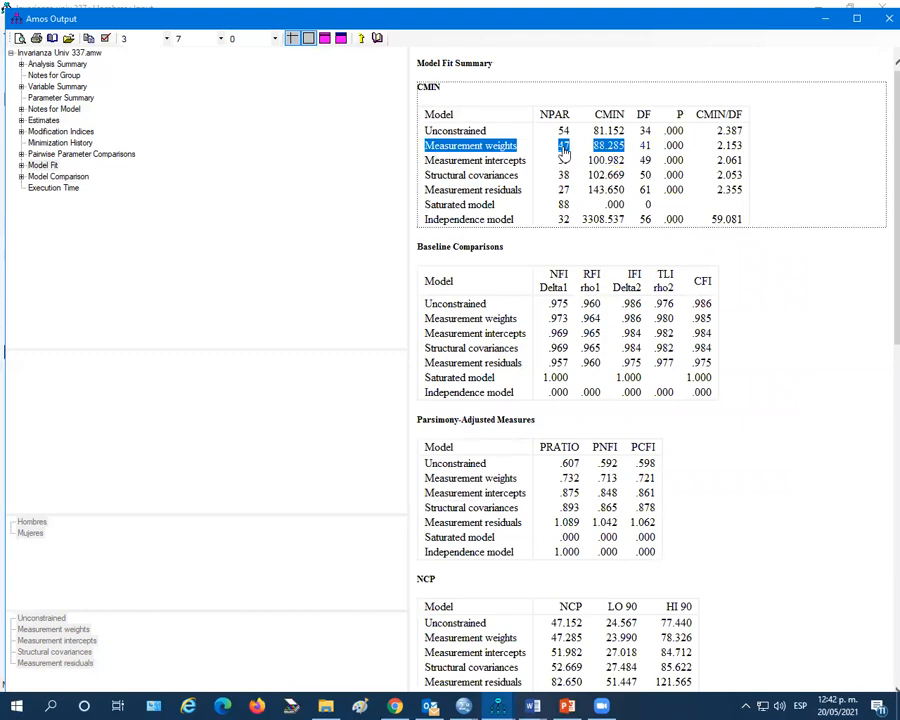
left_click(653, 146)
double_click(645, 148)
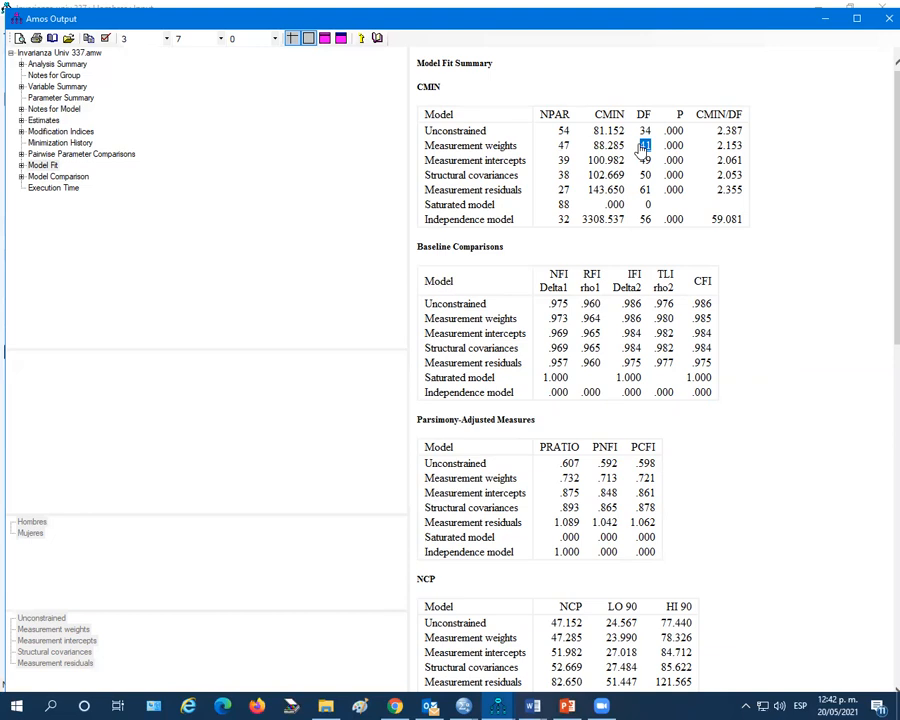
left_click(645, 148)
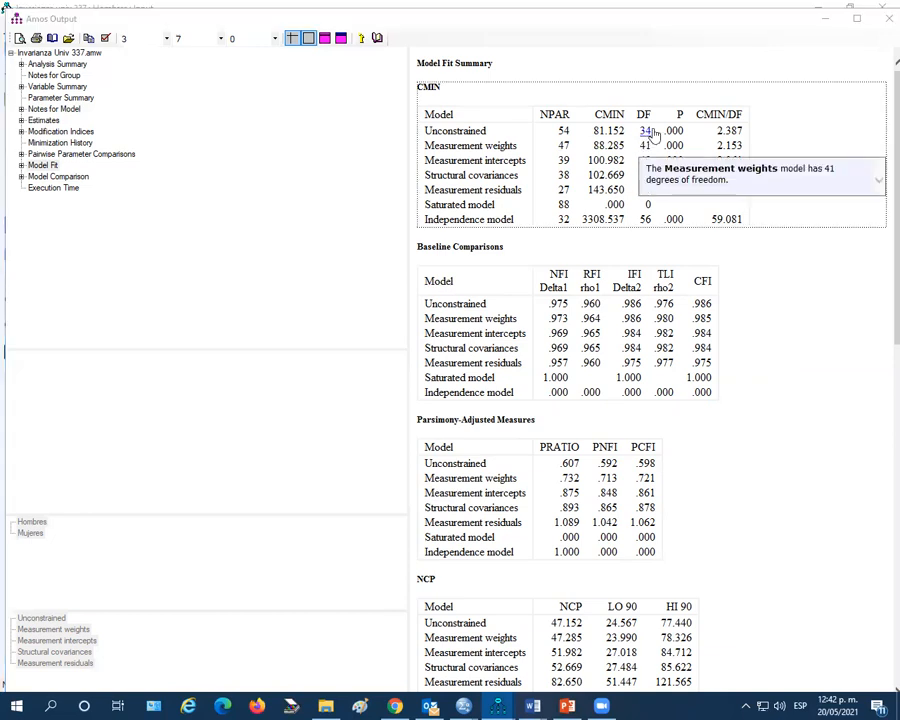
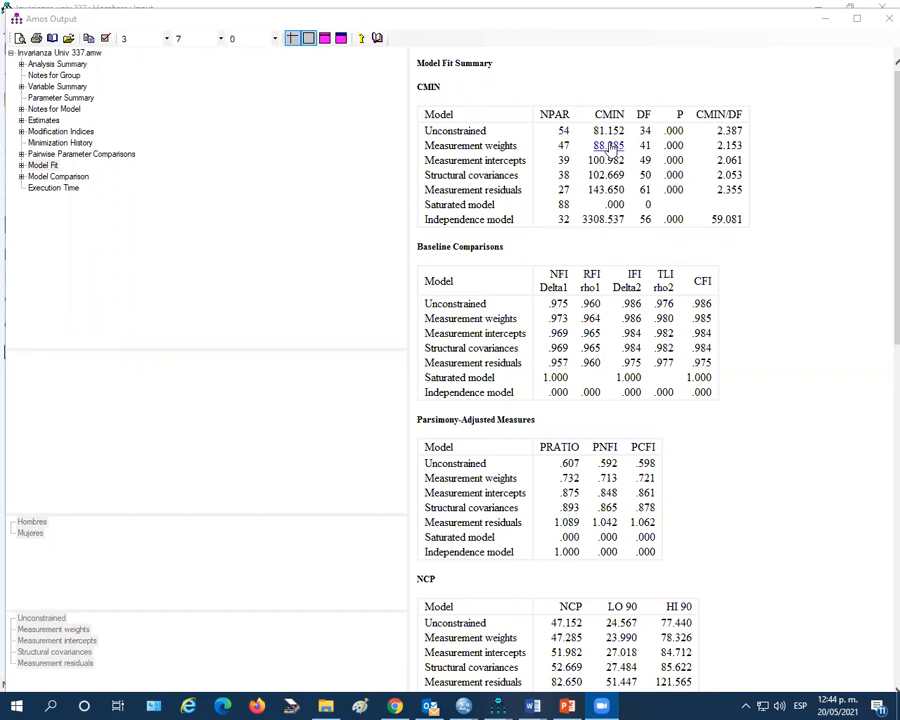
- Review the nested comparisons of measurement intercepts assuming measurement weights correct, and of measurement residuals assuming measurement intercepts correct
left_click(58, 176)
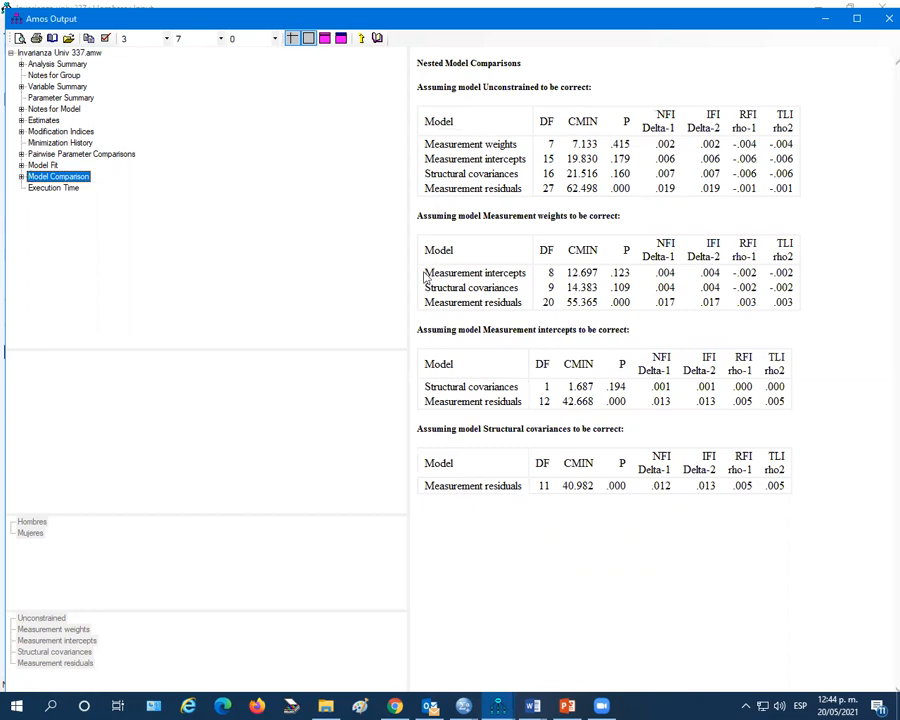
left_click_drag(427, 272, 645, 277)
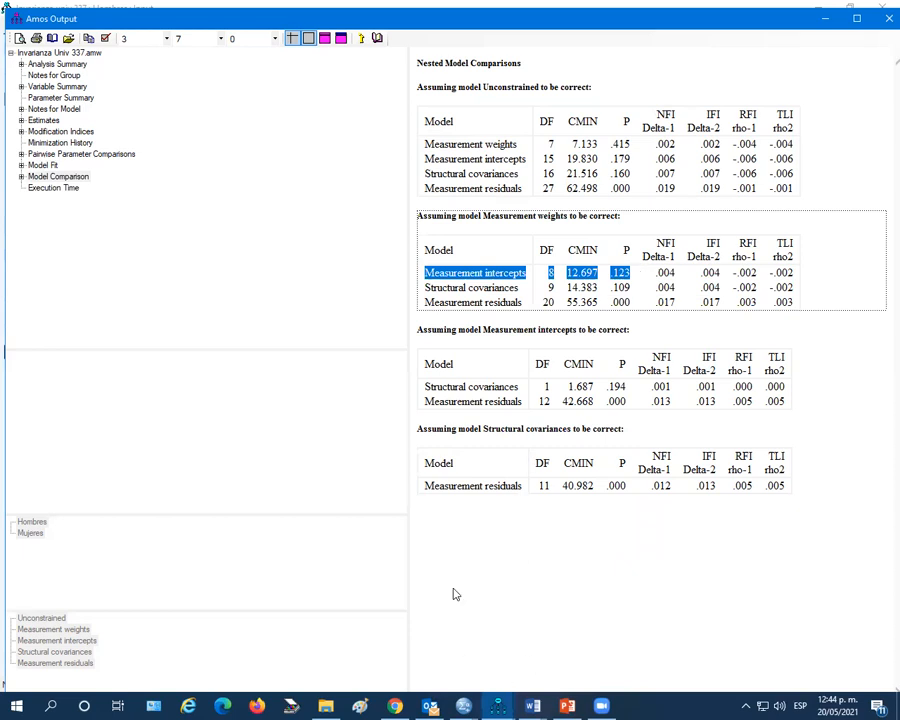
left_click_drag(483, 329, 577, 329)
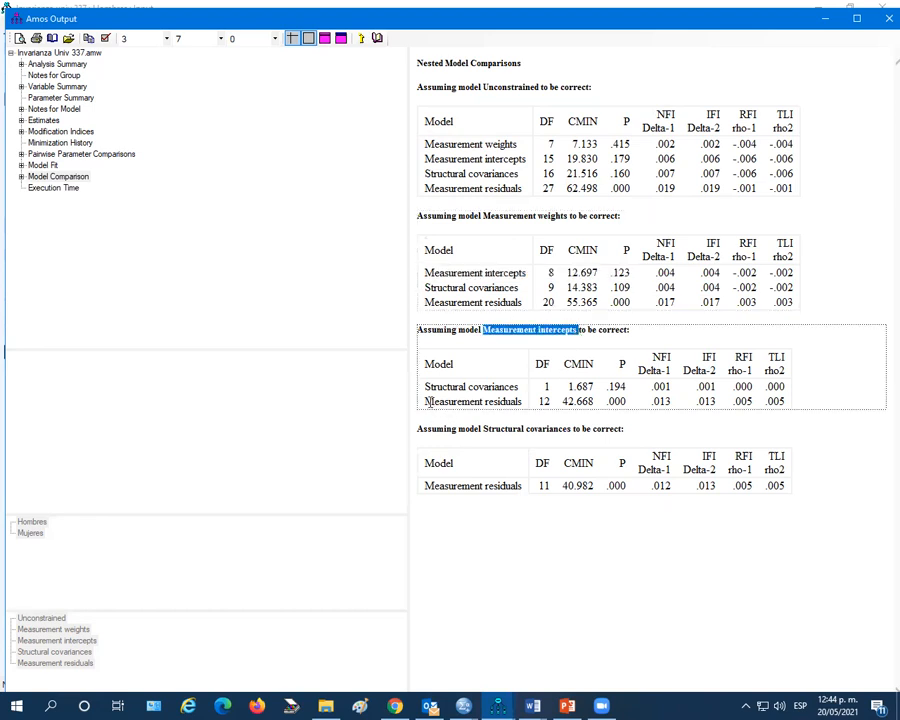
left_click_drag(427, 401, 522, 400)
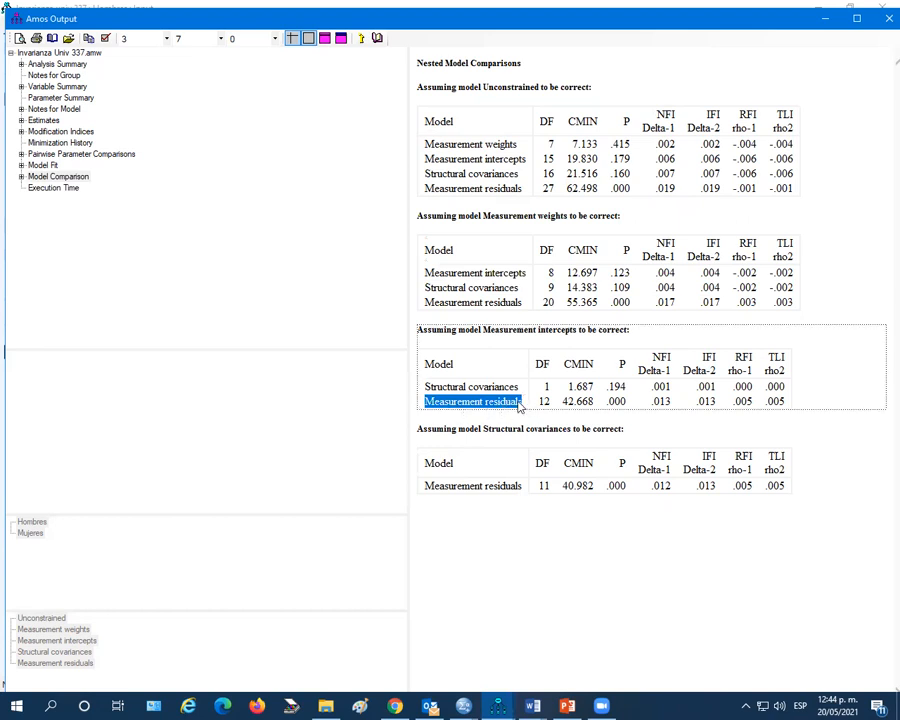
left_click(451, 403)
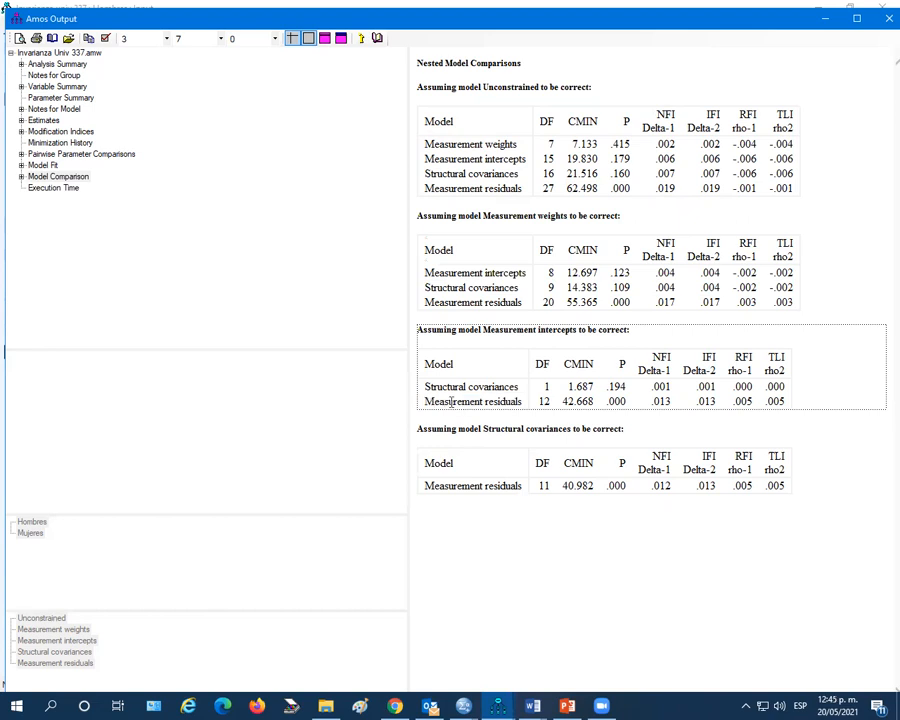
left_click_drag(424, 403, 617, 405)
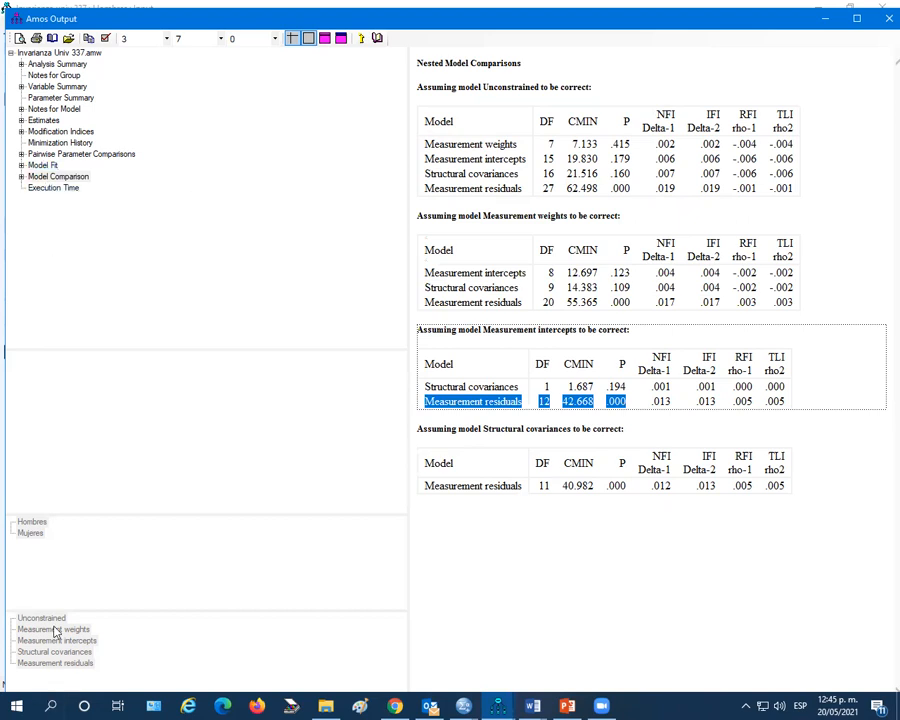
- View the unconstrained estimates for Hombres and Mujeres, and display the measurement weights model's estimates for Mujeres
left_click(44, 120)
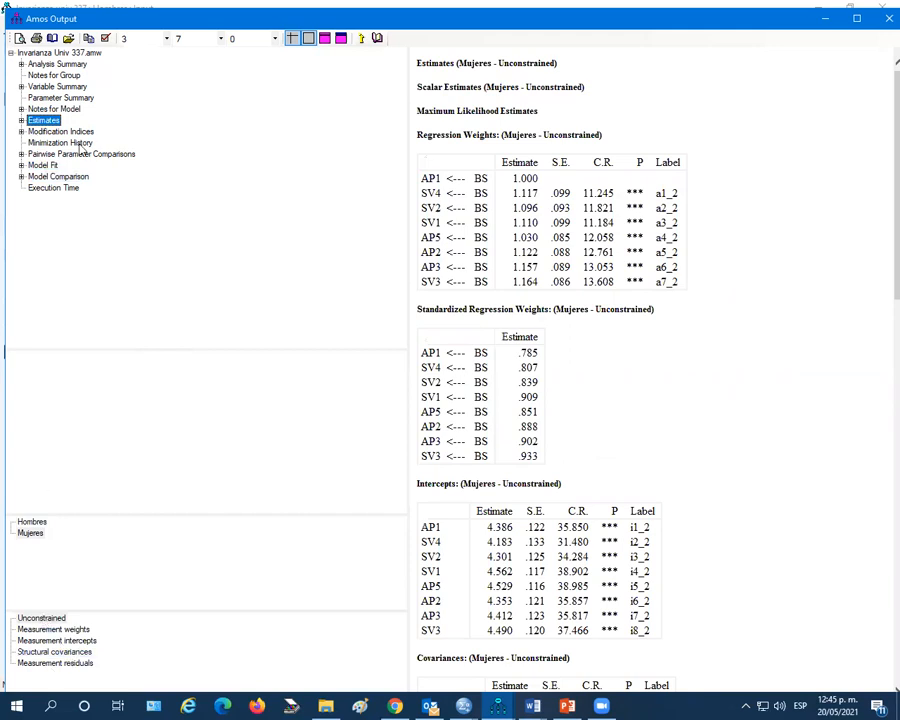
left_click(50, 620)
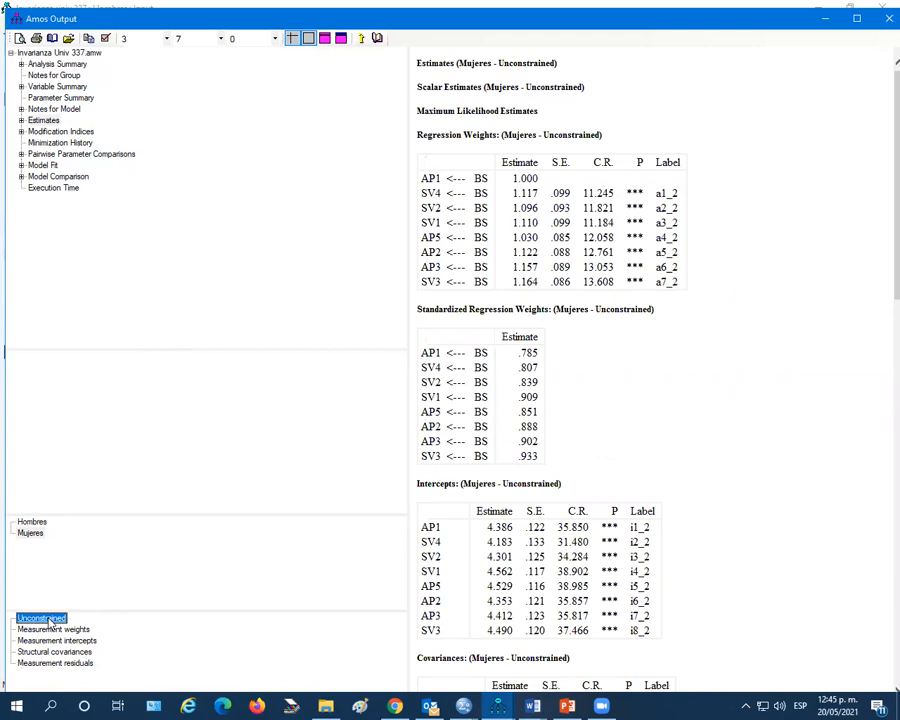
left_click(31, 521)
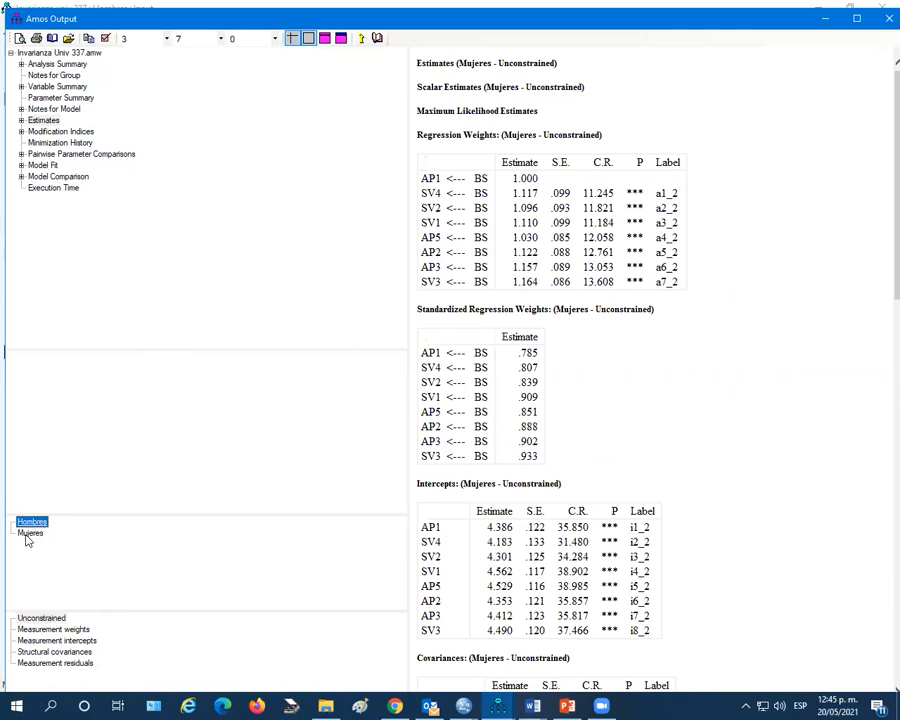
left_click(28, 535)
left_click(31, 521)
left_click(28, 533)
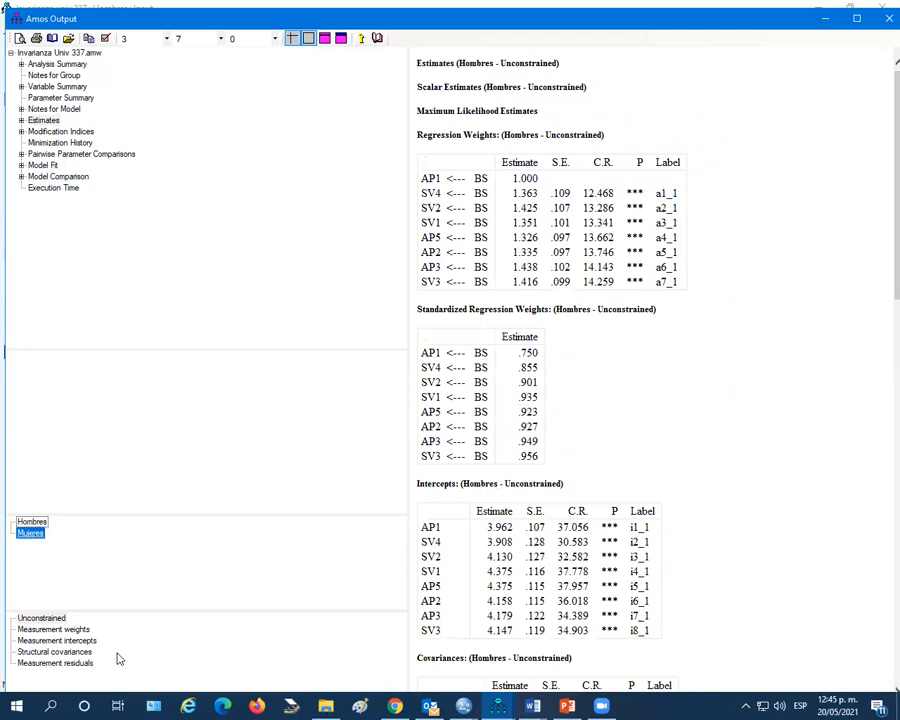
left_click(72, 631)
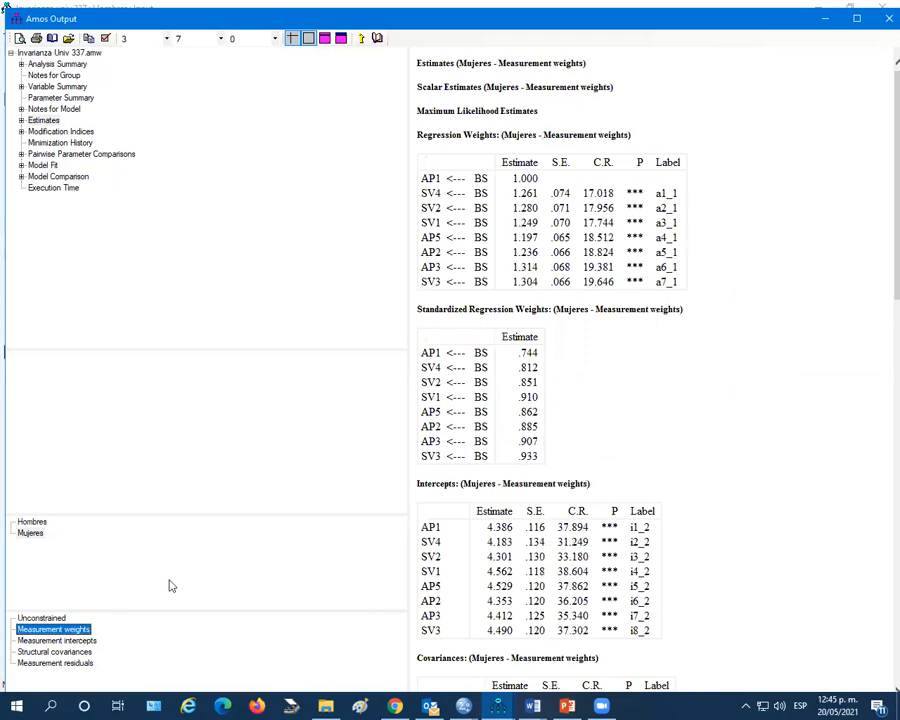
- Compare the measurement weights model's estimates between the Hombres and Mujeres groups
left_click(39, 534)
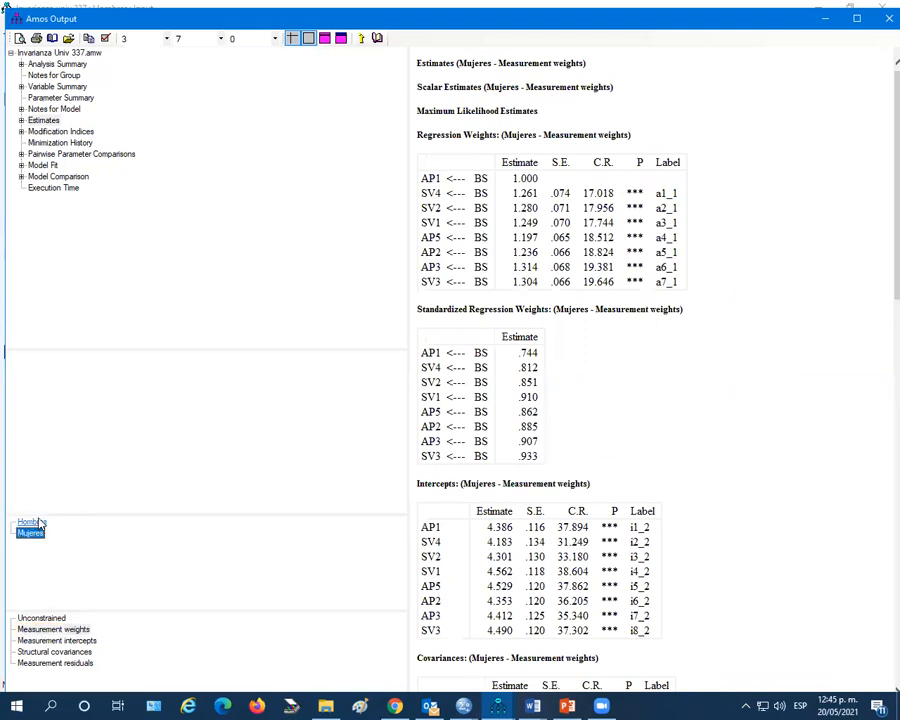
left_click(38, 523)
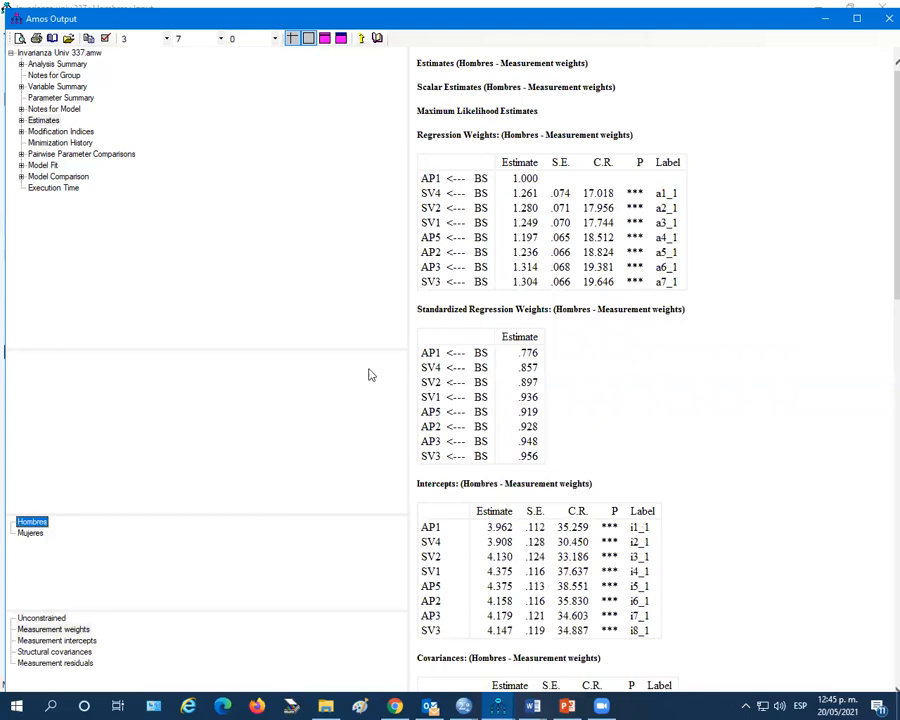
left_click(31, 534)
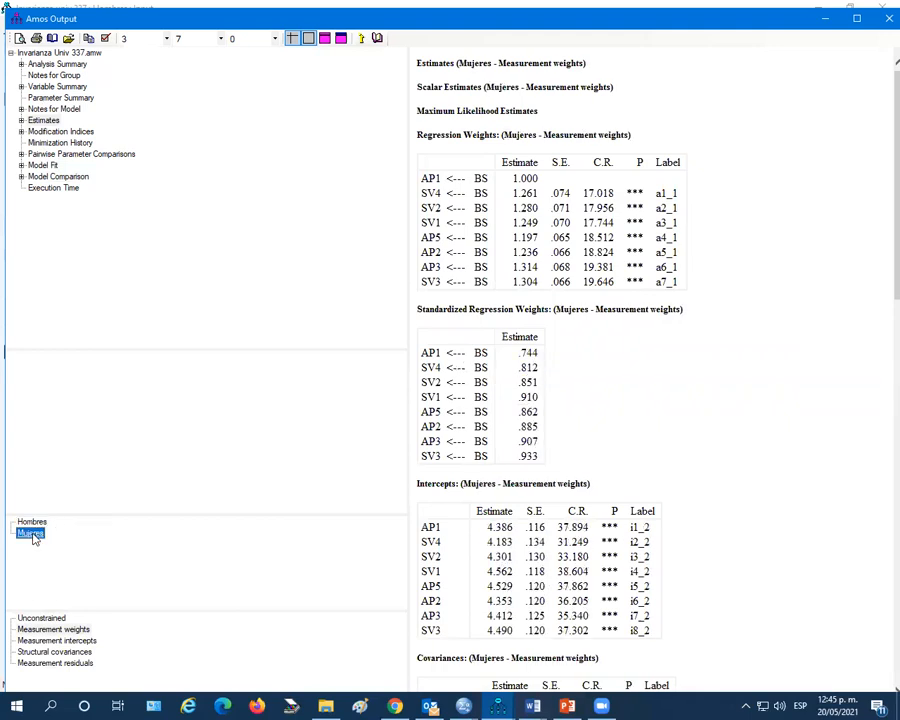
left_click(50, 631)
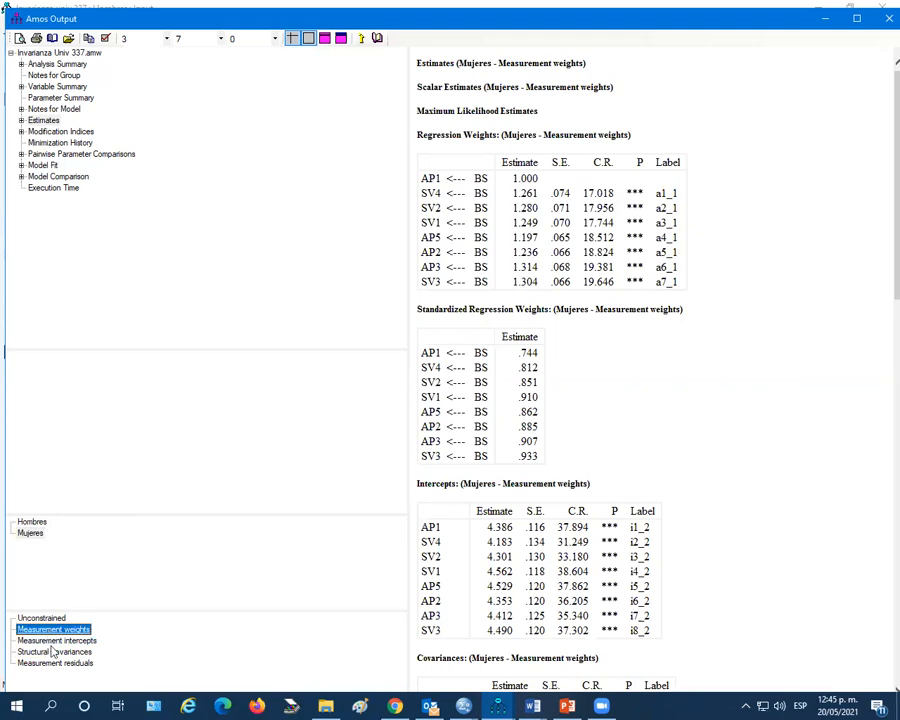
- Display the measurement intercepts model's estimates and compare the intercepts, covariances and variances of Mujeres and Hombres
left_click(52, 643)
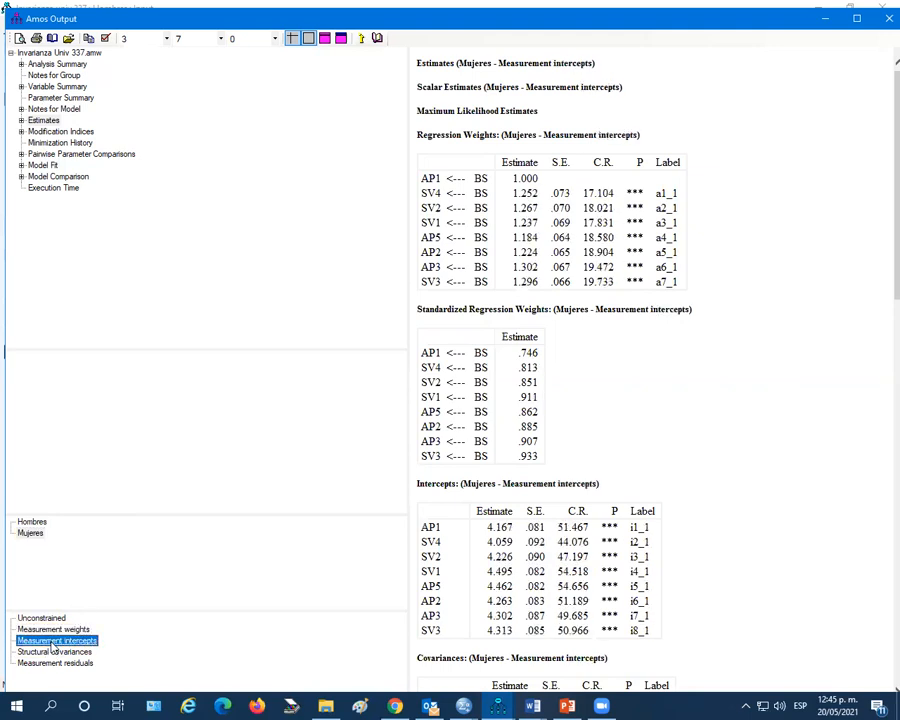
scroll(533, 458, "down", 5)
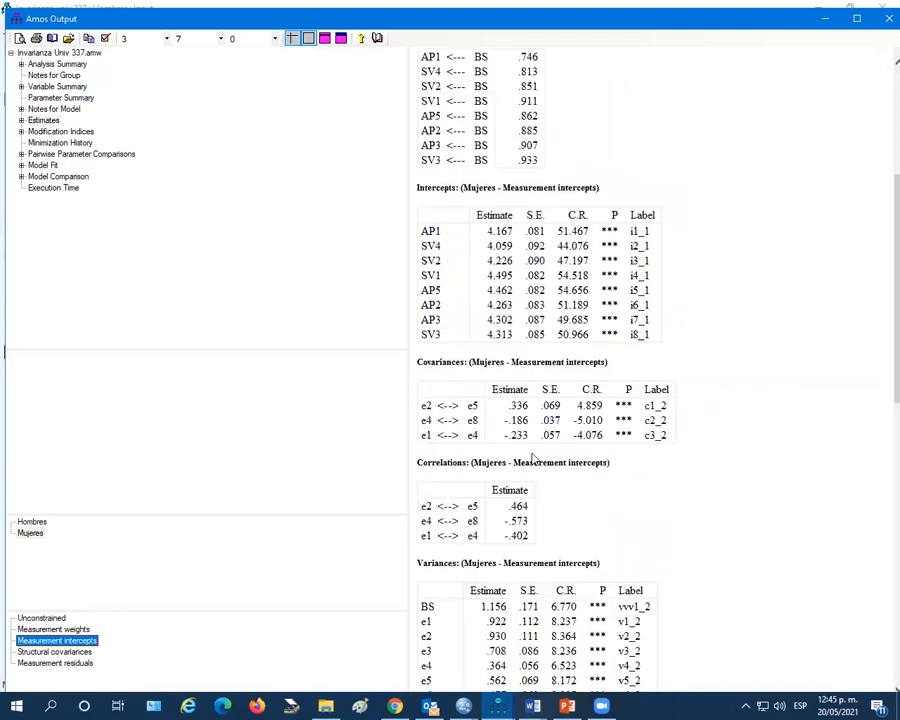
scroll(530, 456, "down", 7)
scroll(530, 456, "up", 7)
left_click(30, 523)
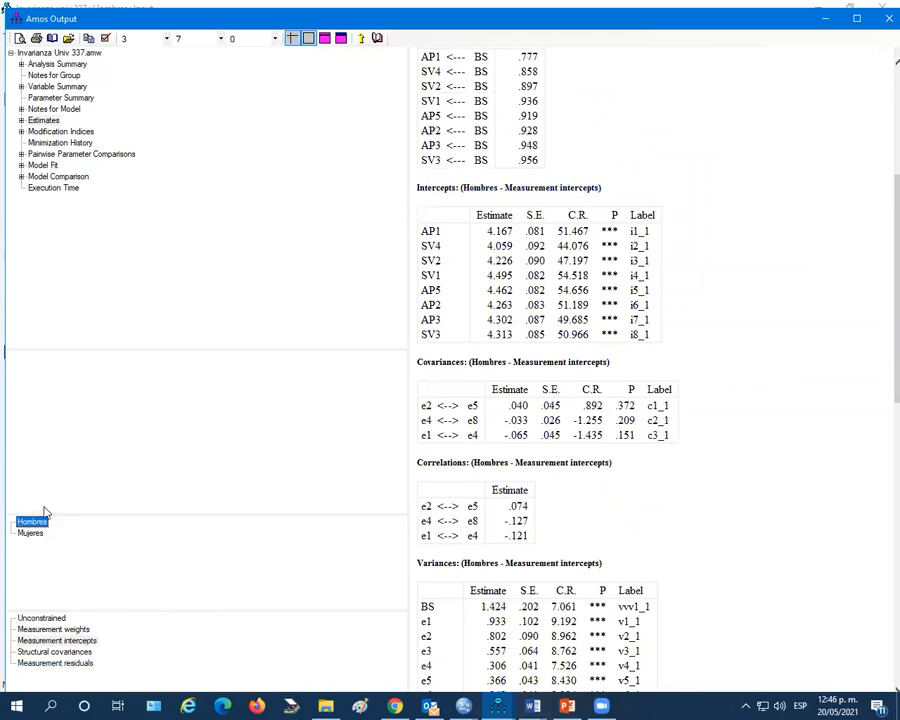
left_click(30, 534)
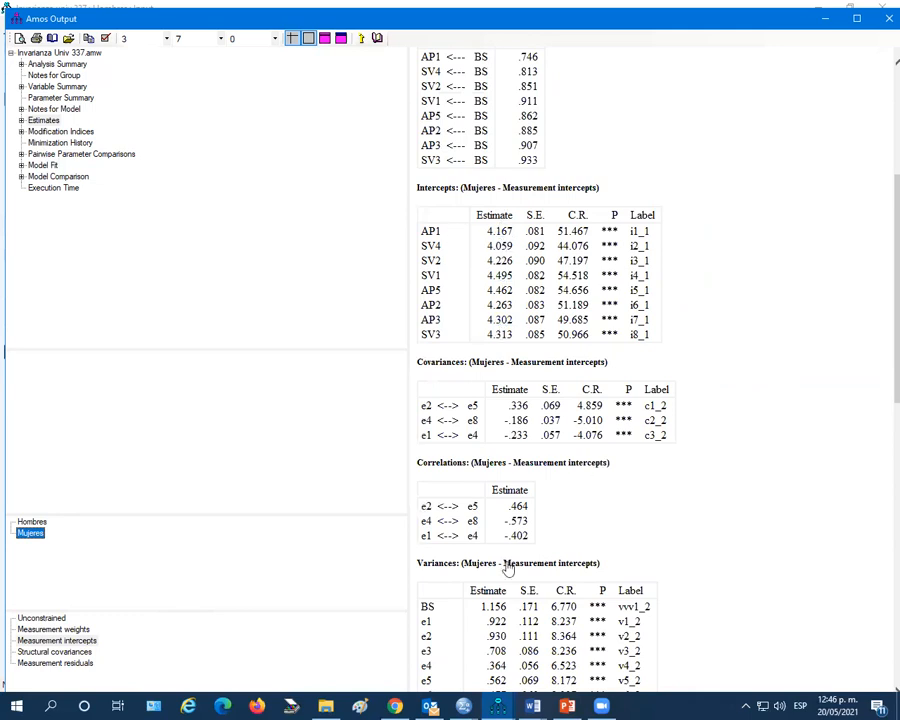
- Check the Mujeres variances in the measurement intercepts model, and compare regression and standardized weights between Hombres and Mujeres
scroll(536, 541, "down", 3)
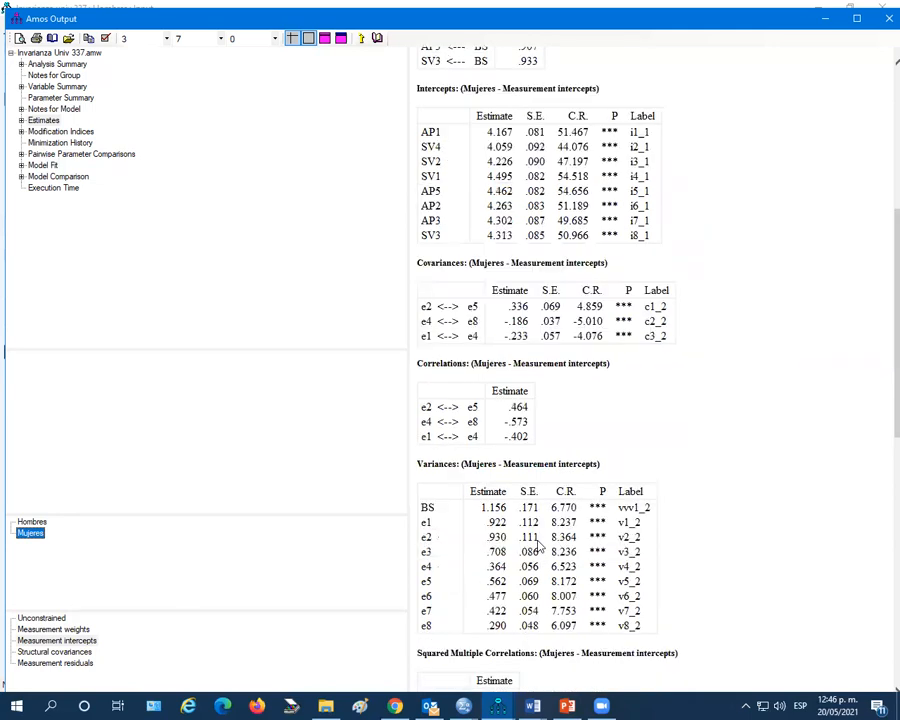
scroll(537, 544, "up", 5)
scroll(537, 545, "up", 2)
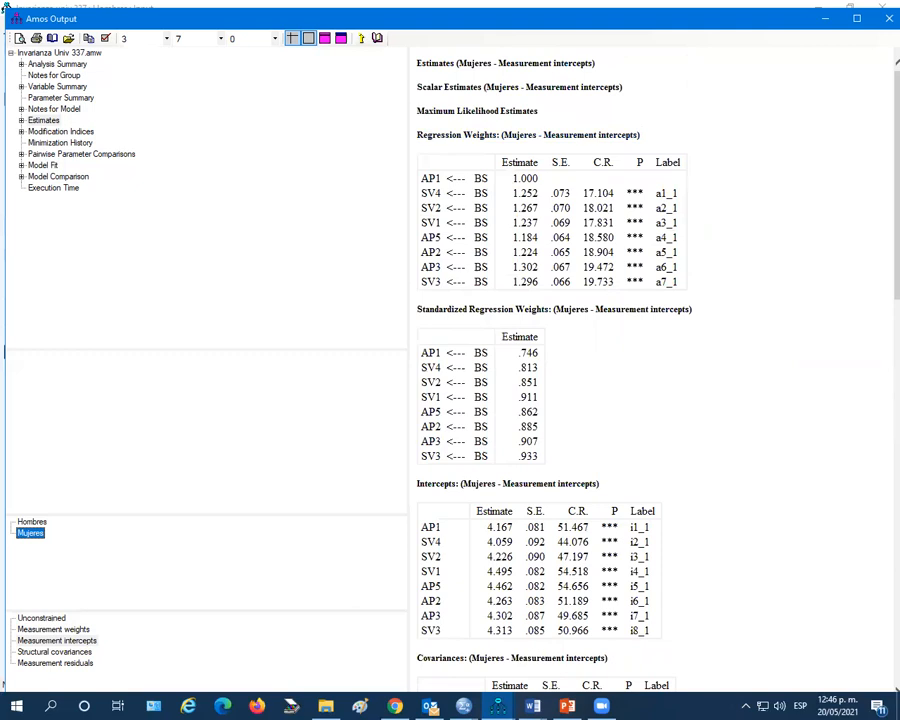
left_click(44, 522)
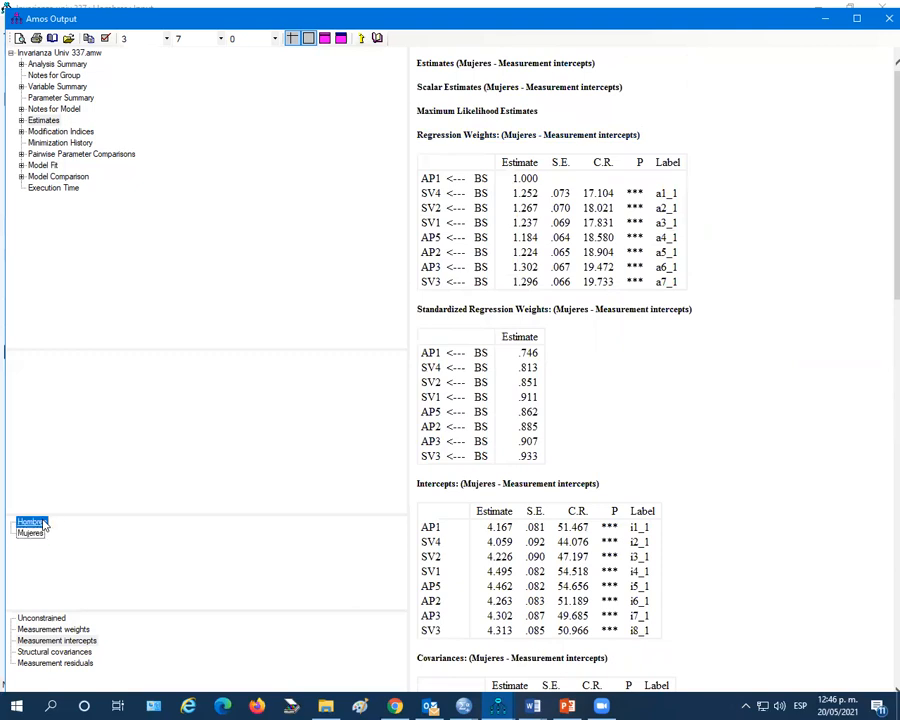
left_click(39, 533)
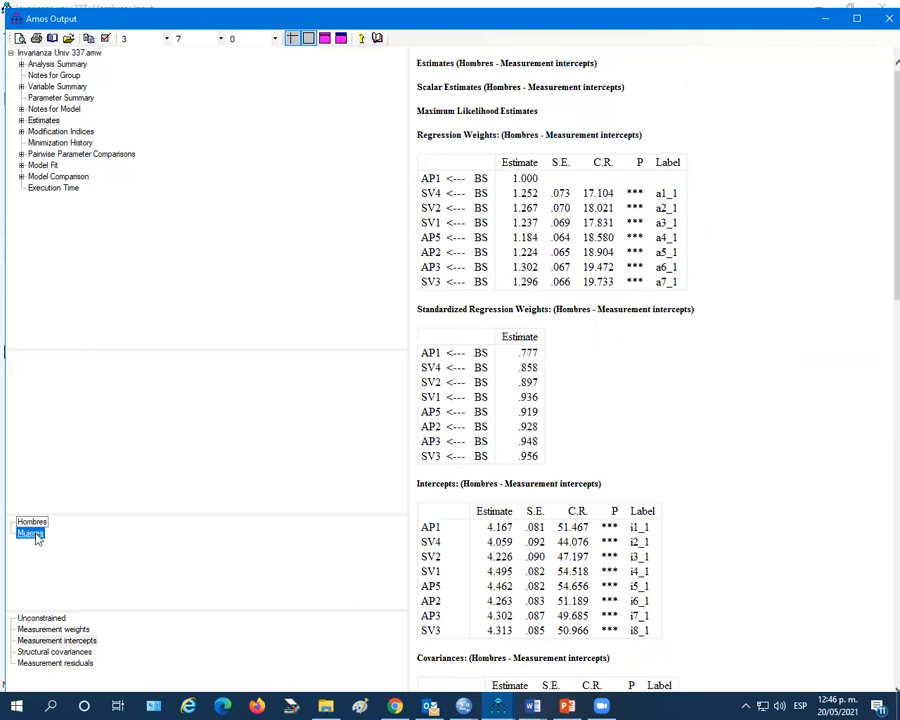
left_click(31, 522)
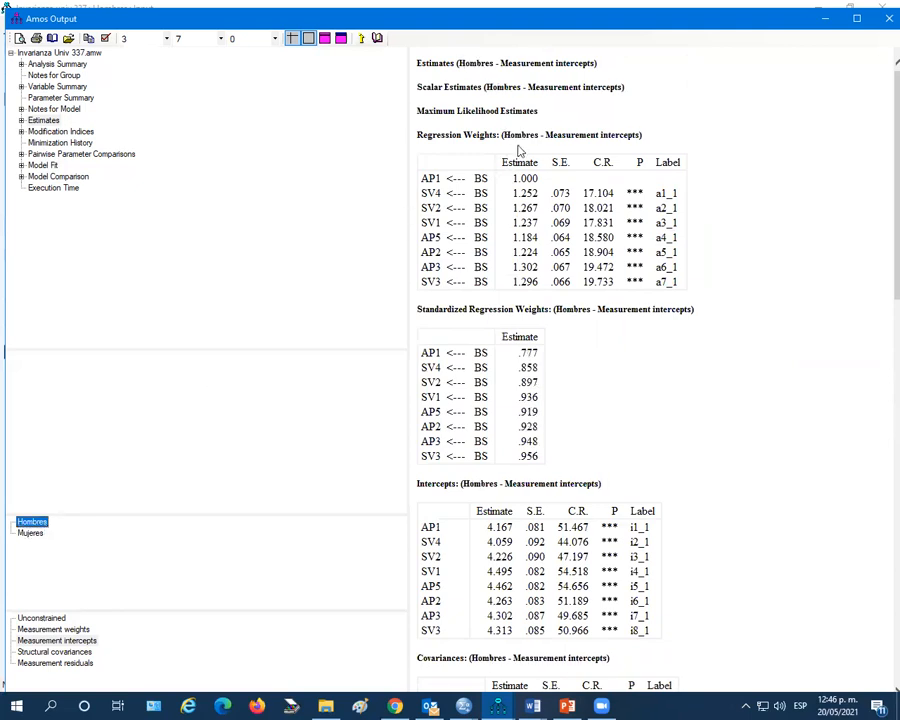
left_click(32, 532)
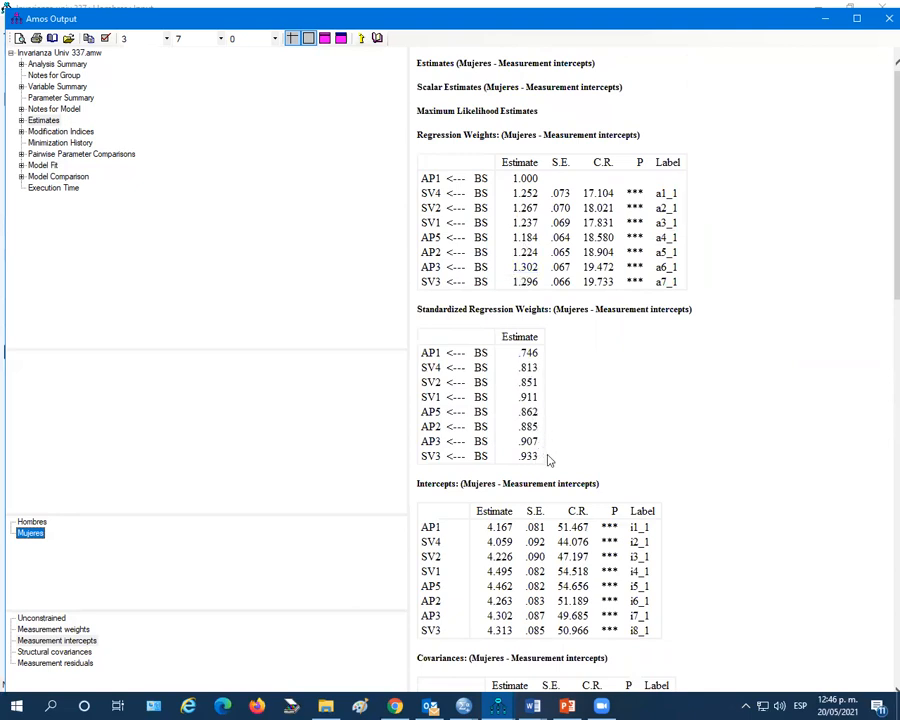
- Review the intercepts, covariances and correlations of Mujeres in the measurement intercepts model and return to the start of the estimates
scroll(548, 460, "down", 8)
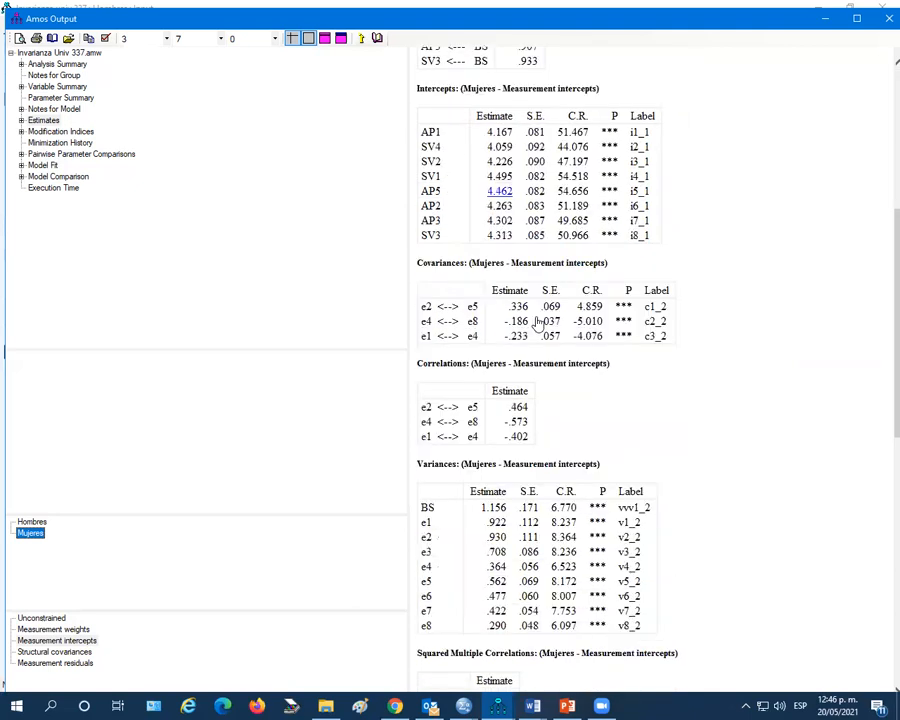
scroll(537, 321, "up", 4)
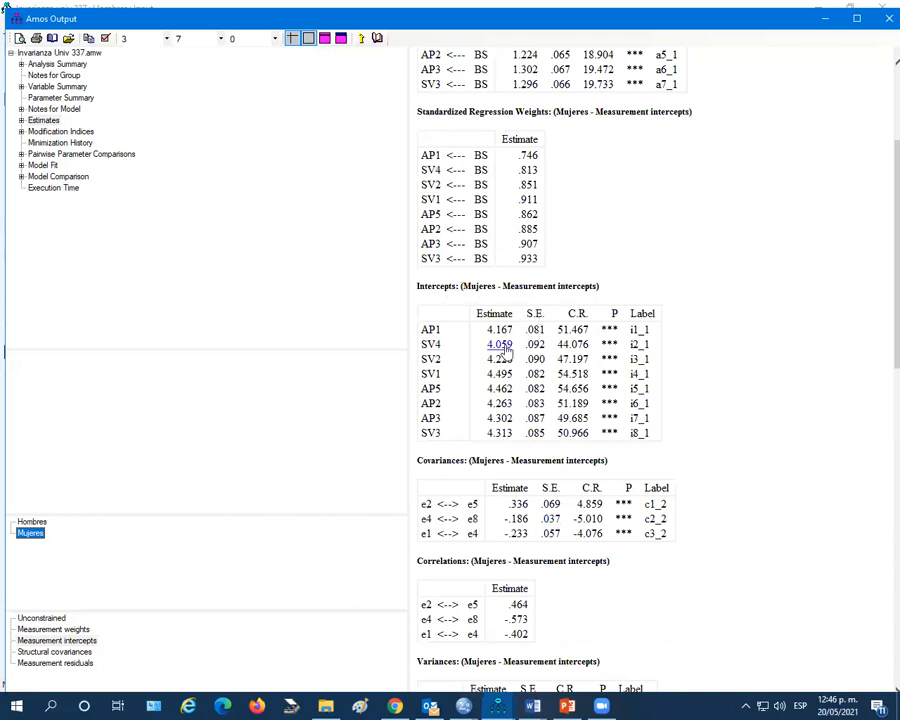
scroll(430, 363, "up", 4)
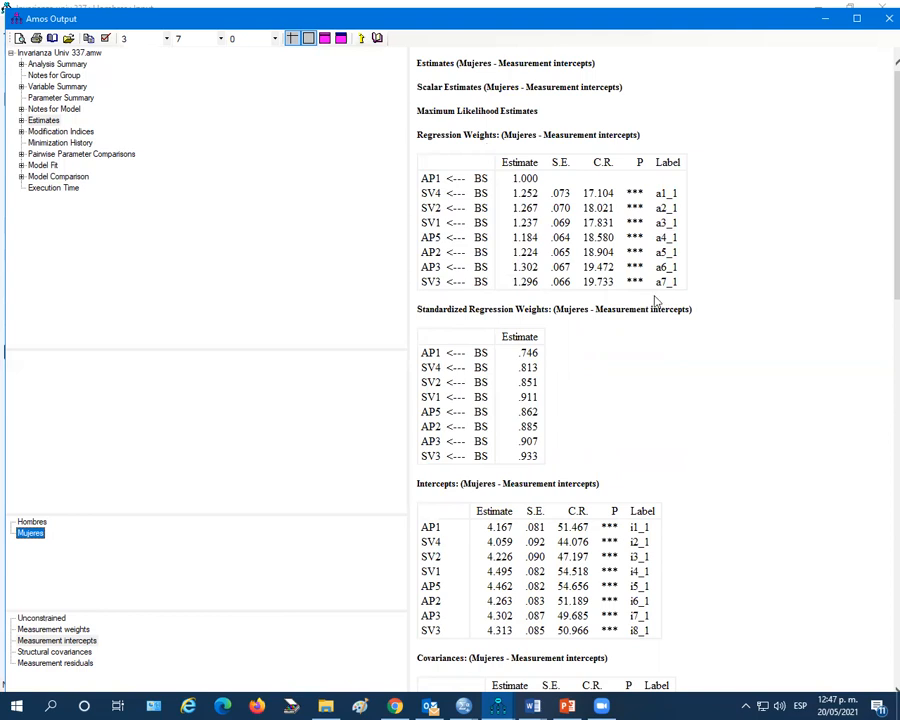
- Switch to the PowerPoint presentation and advance to the slide "9. Elaborar una tabla de resultados", revisiting "8. Comparar los modelos" on the way
left_click(566, 706)
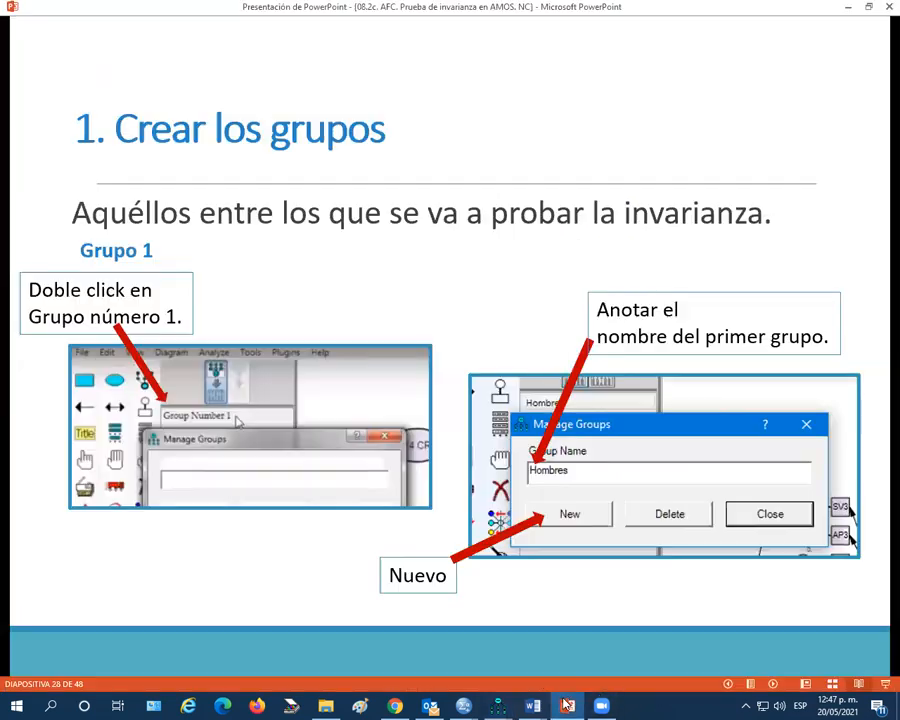
scroll(421, 390, "down", 2)
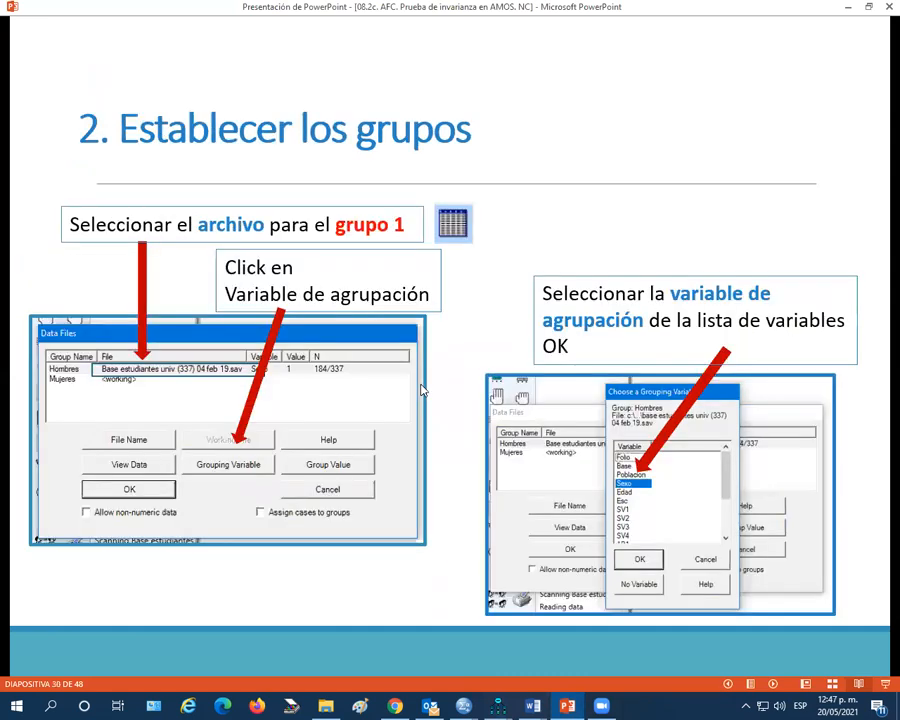
scroll(421, 390, "down", 5)
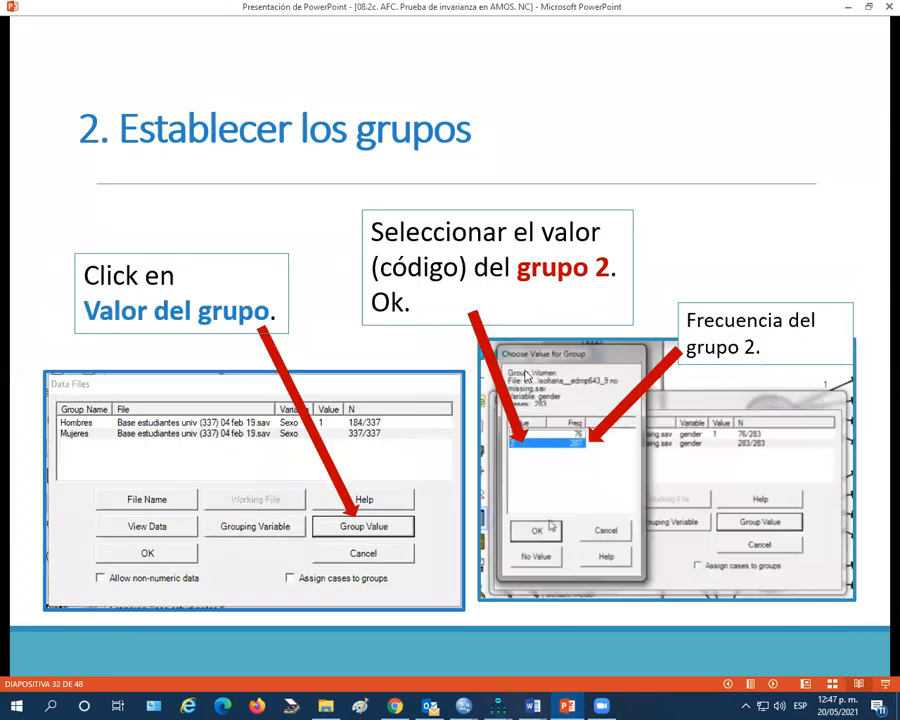
scroll(589, 420, "down", 2)
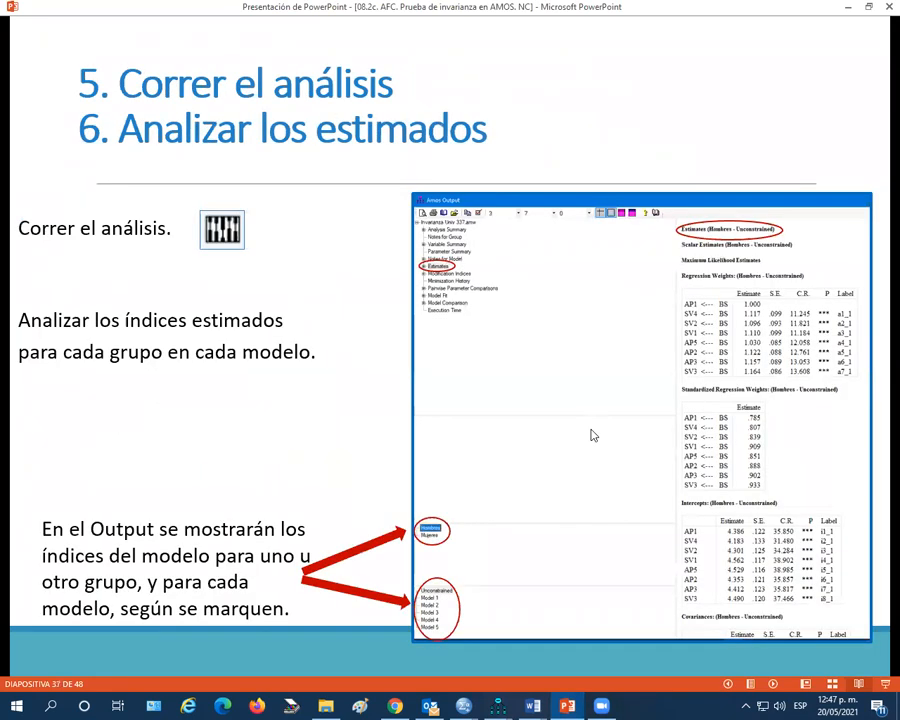
scroll(590, 435, "down", 3)
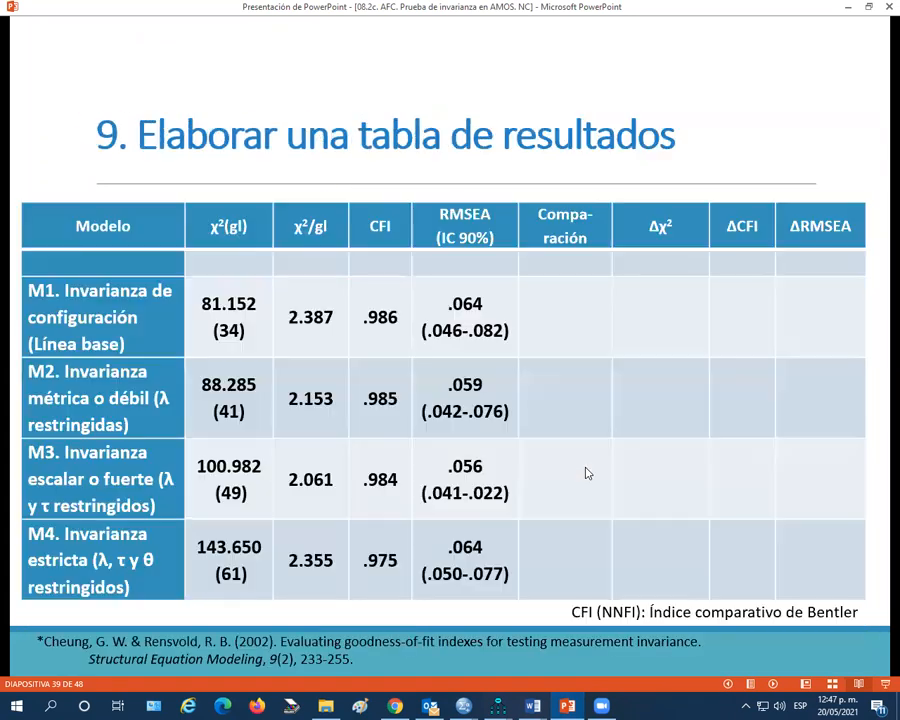
scroll(588, 473, "up", 1)
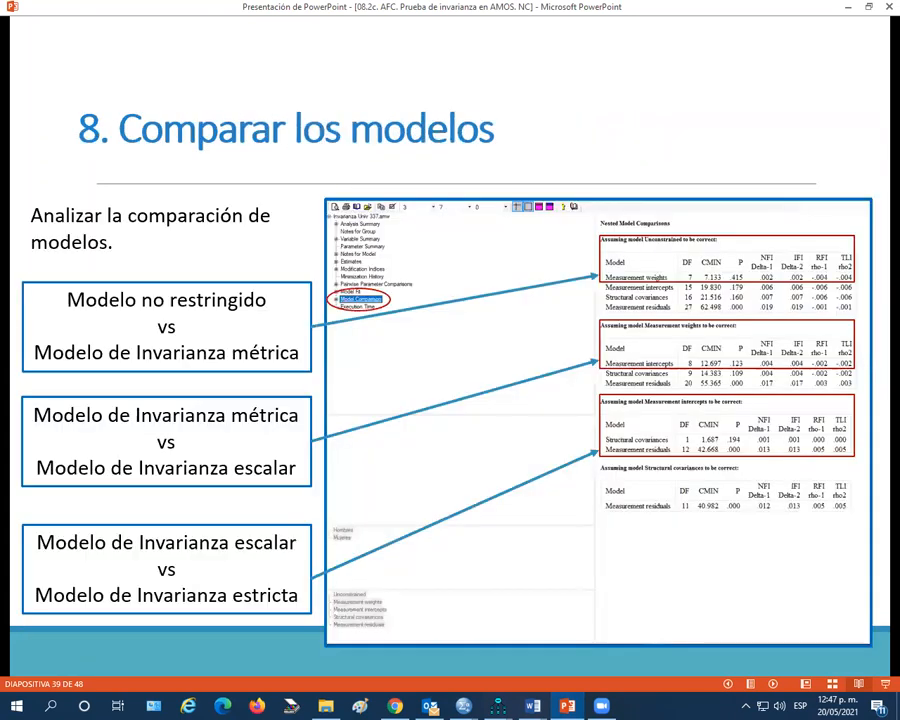
scroll(450, 420, "down", 1)
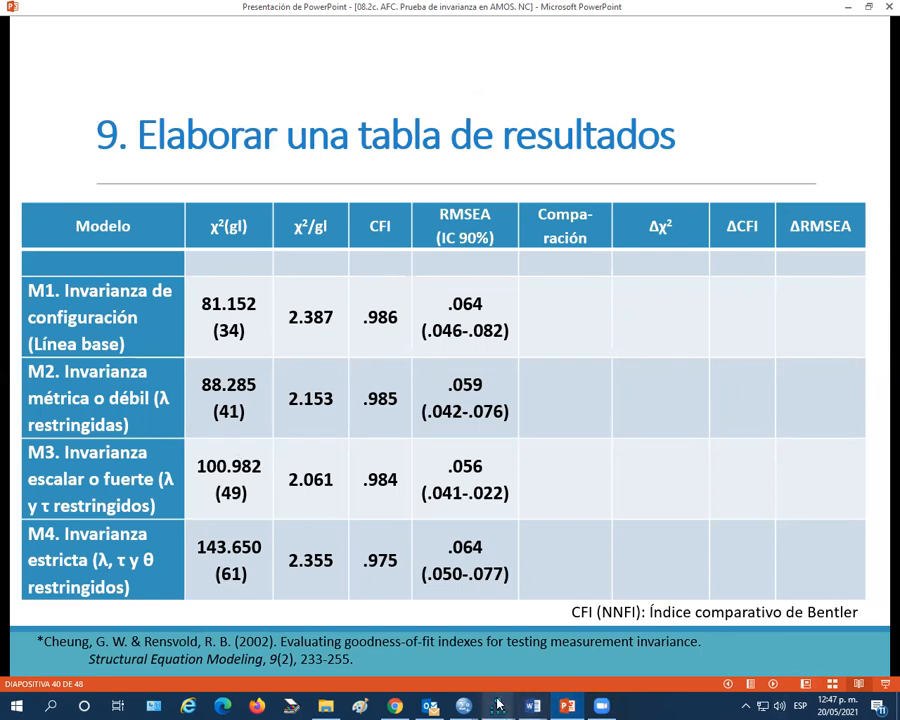
- Switch to the Amos output, display the model fit summary and copy the CMIN table
mouse_move(500, 706)
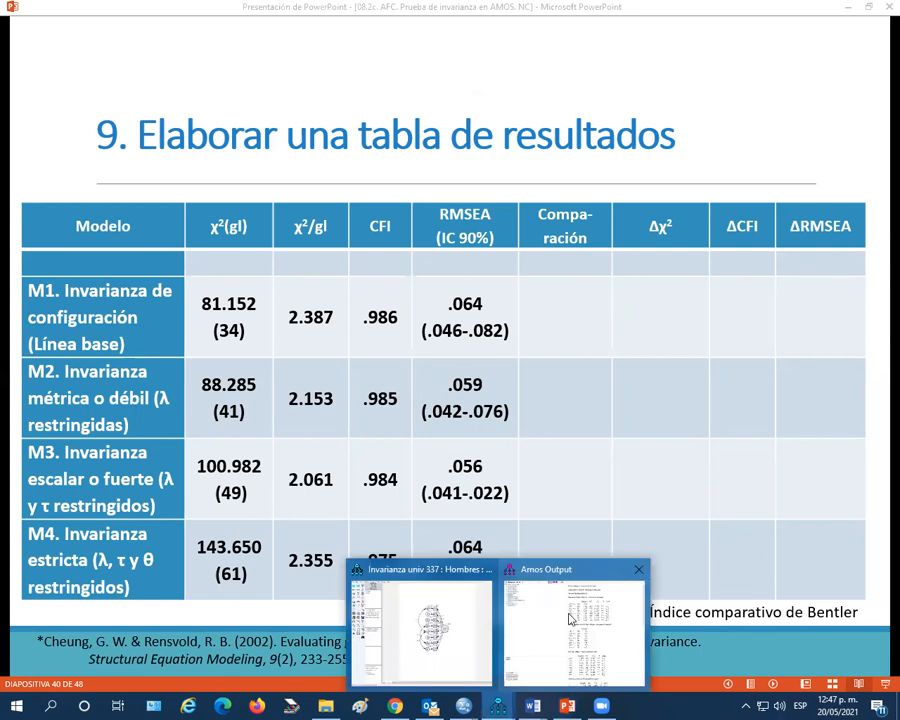
left_click(570, 620)
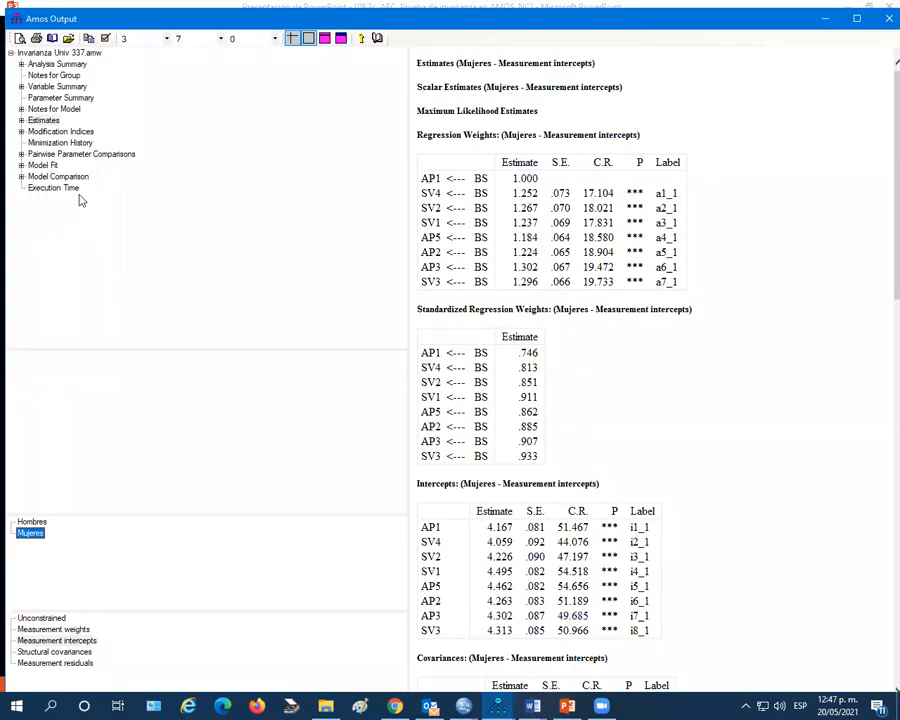
left_click(43, 165)
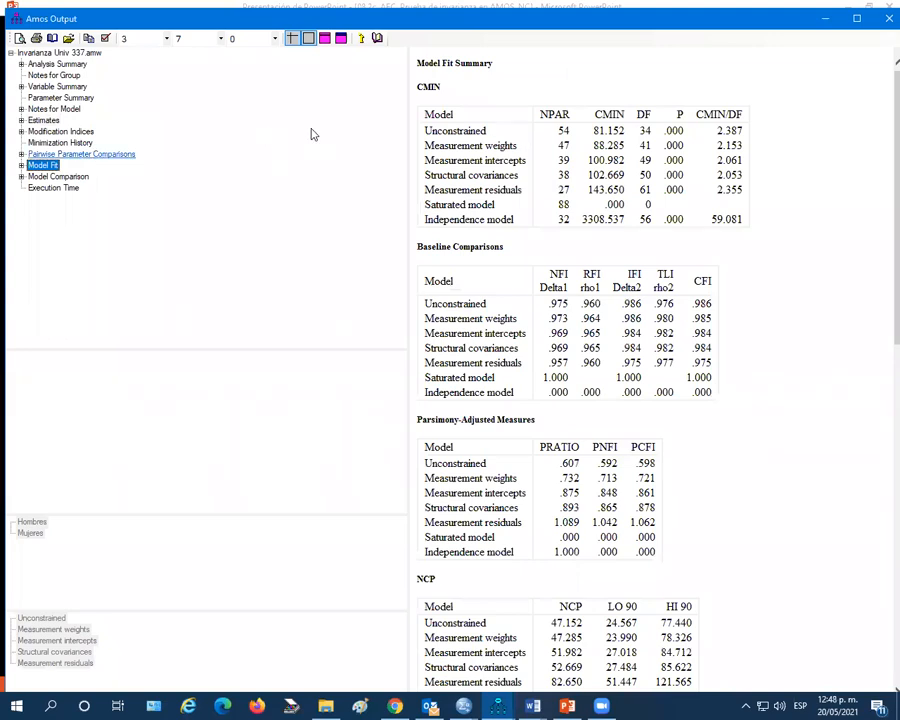
left_click(517, 111)
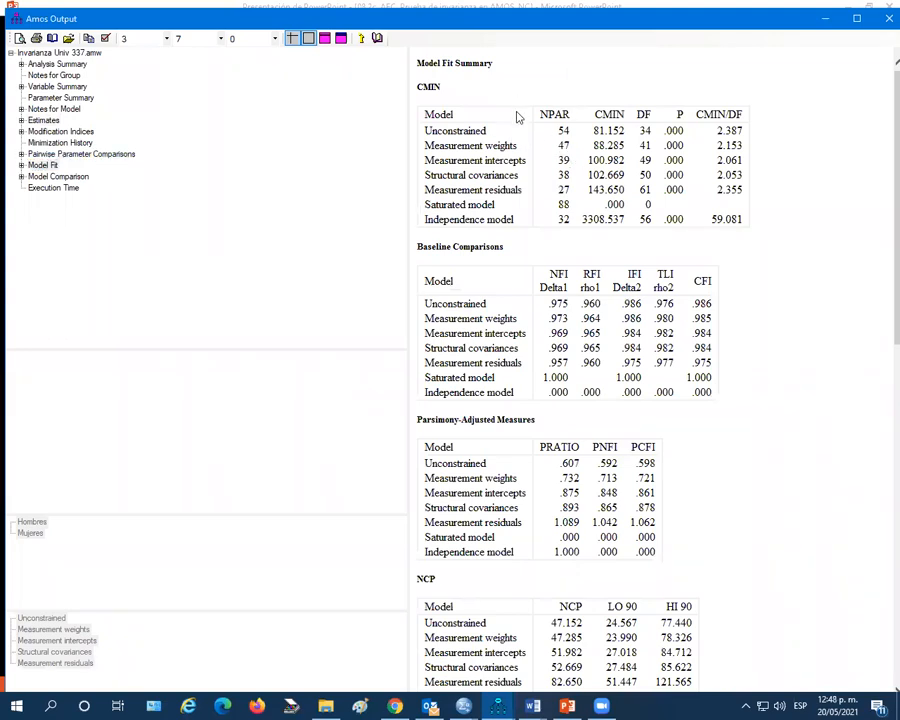
left_click(516, 111)
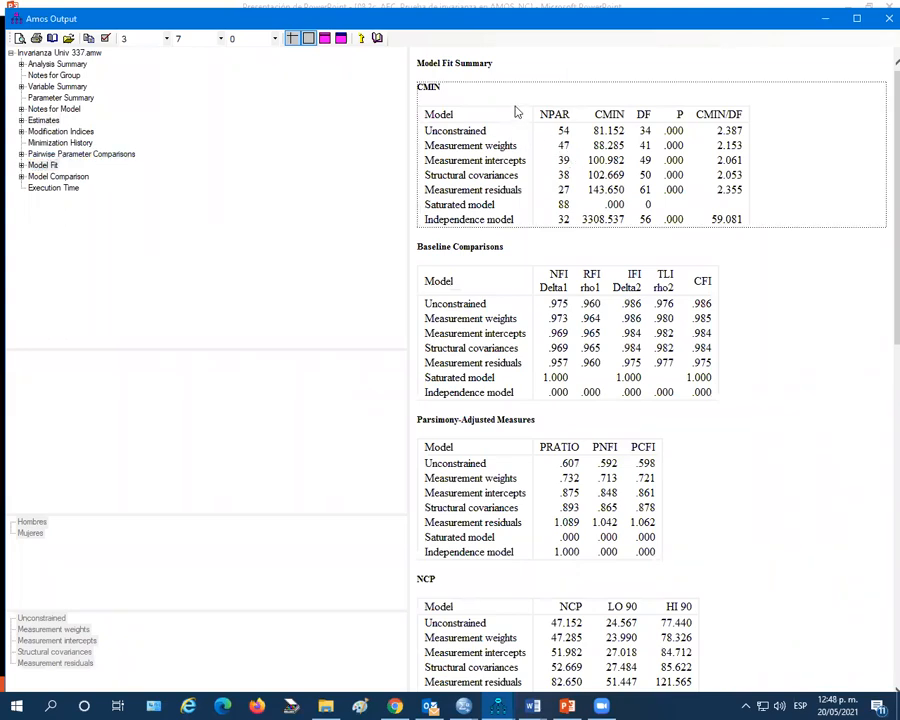
right_click(516, 112)
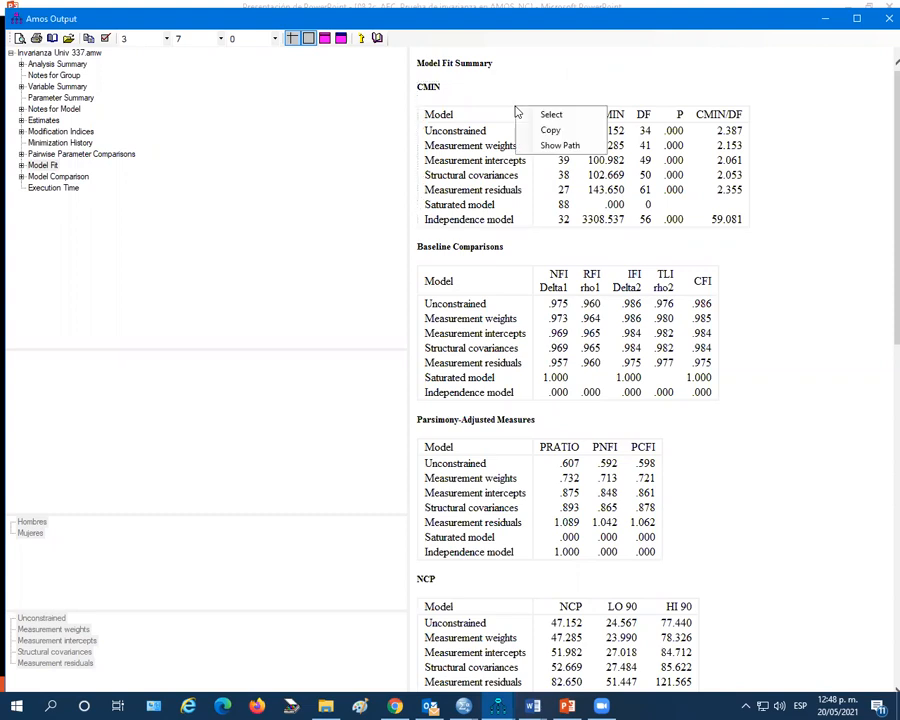
left_click(464, 104)
right_click(516, 127)
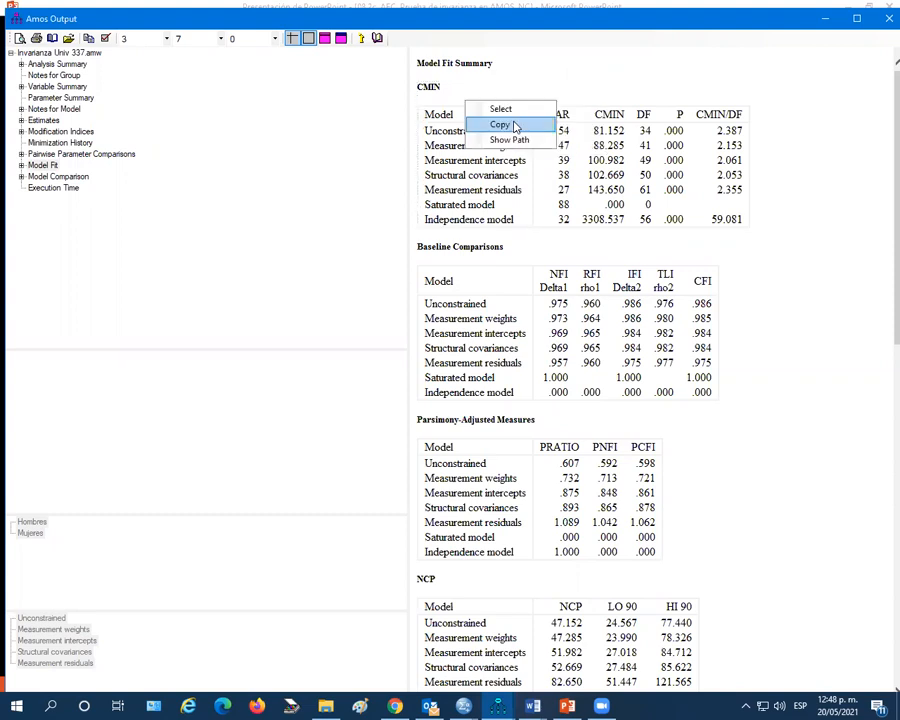
left_click(514, 126)
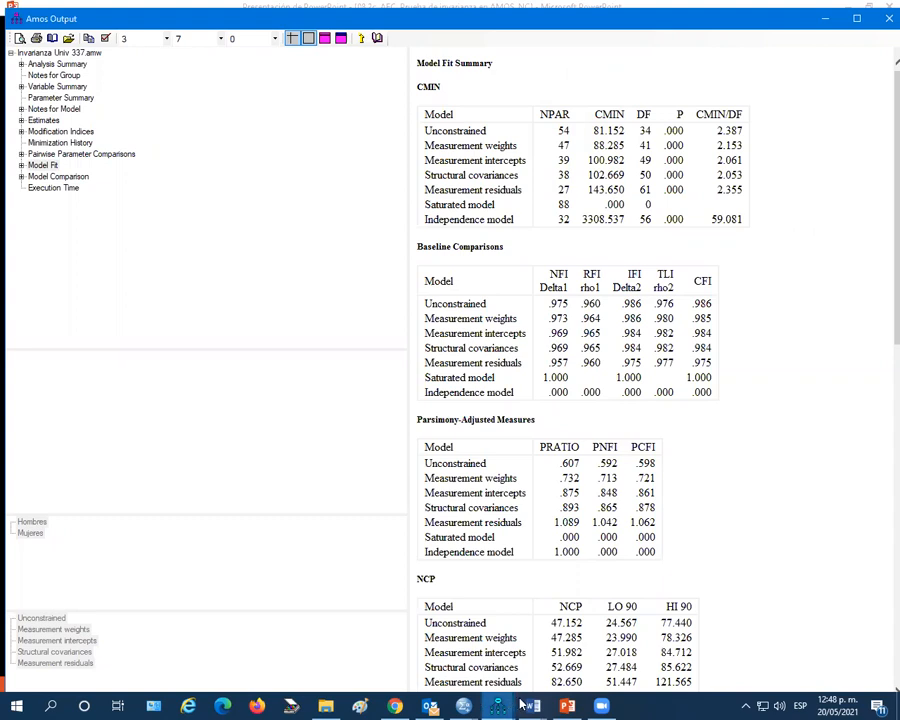
- Switch to the PowerPoint presentation and check the options available on the slide "9. Elaborar una tabla de resultados"
mouse_move(570, 706)
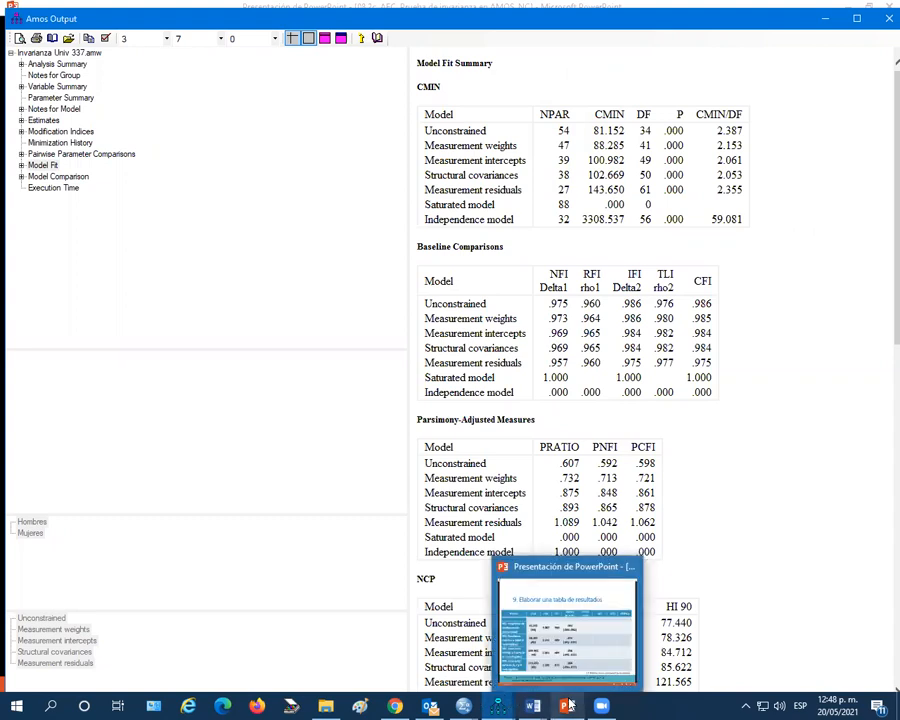
left_click(573, 654)
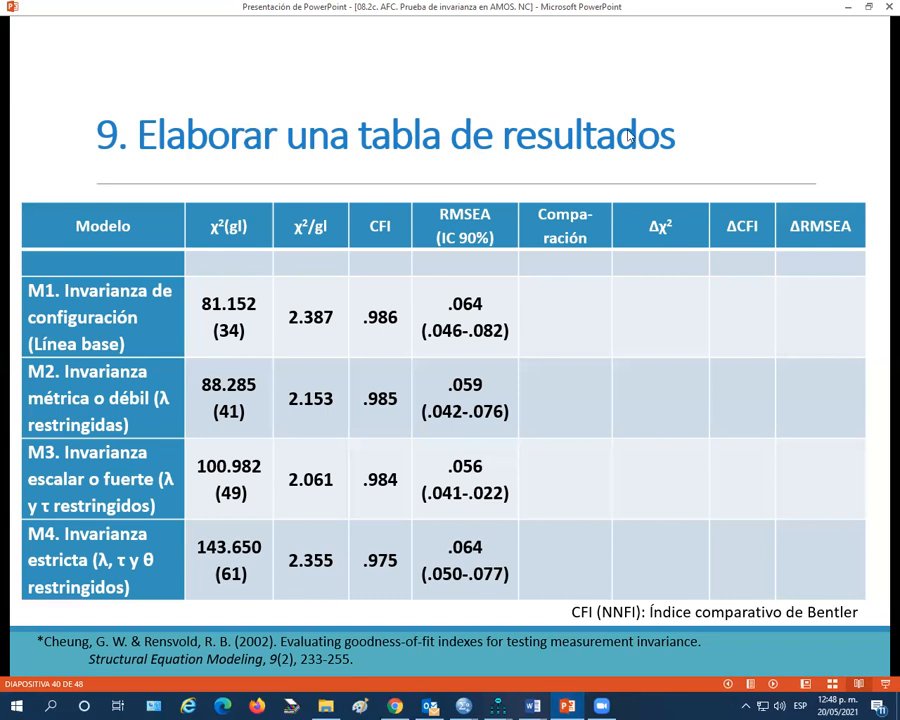
right_click(404, 175)
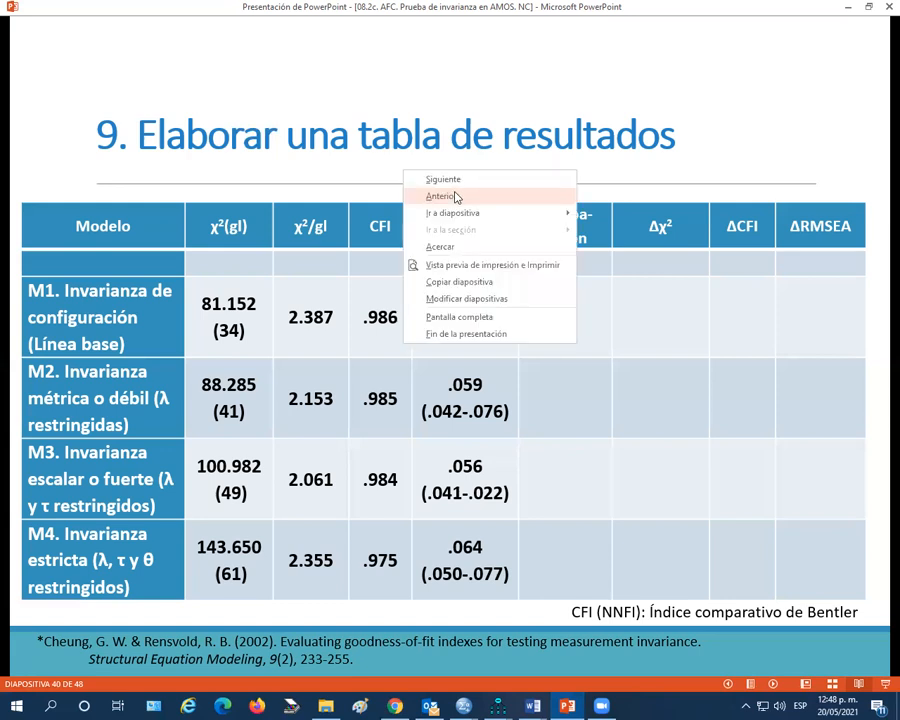
left_click(650, 172)
right_click(650, 172)
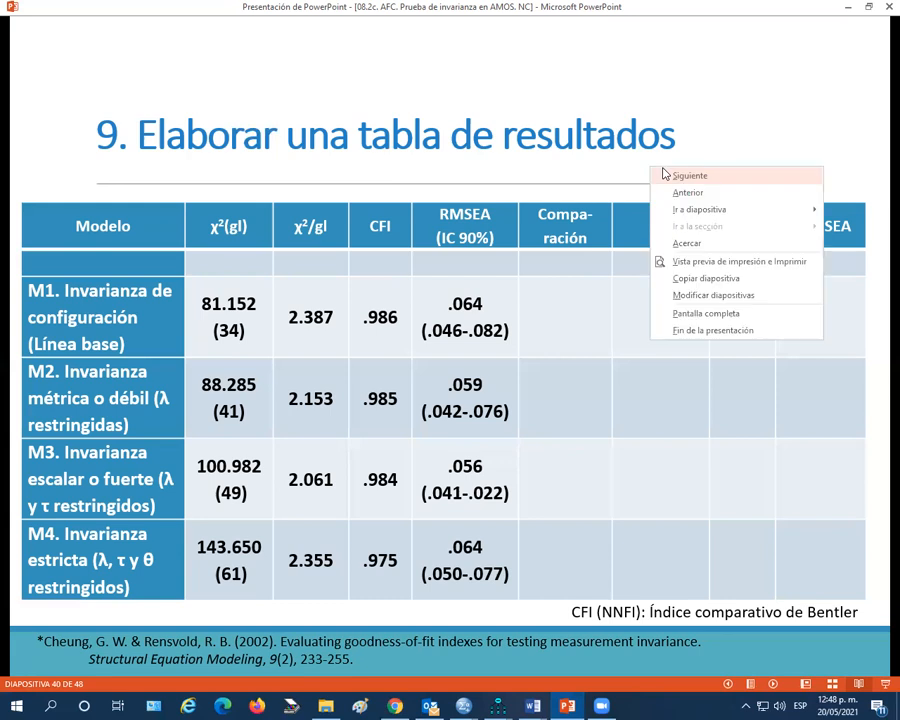
- Switch to the Amos output and copy the CMIN table from the model fit summary again
left_click(497, 705)
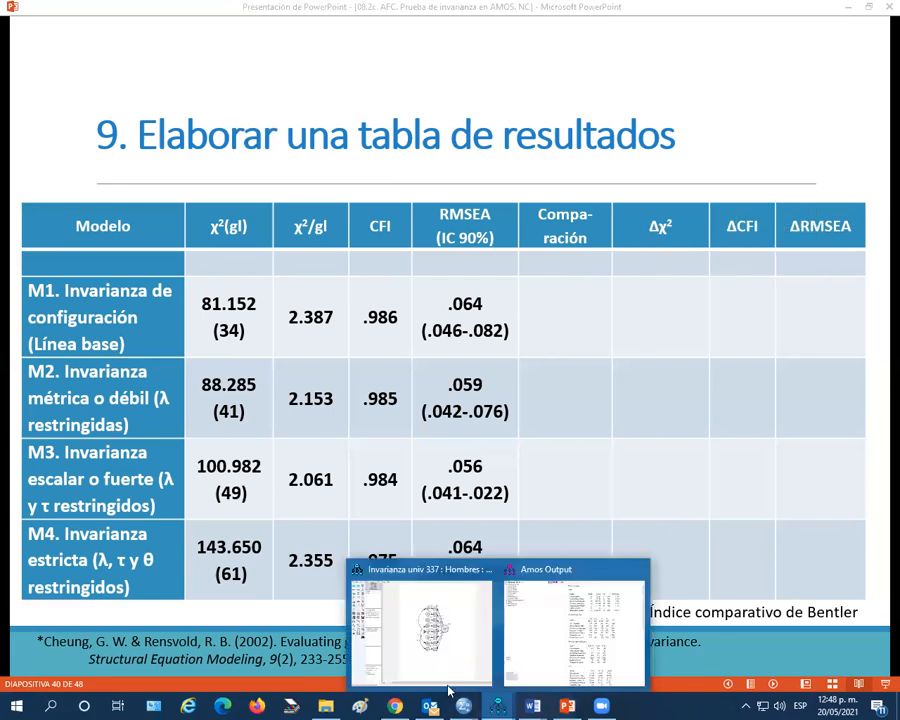
left_click(547, 628)
right_click(497, 121)
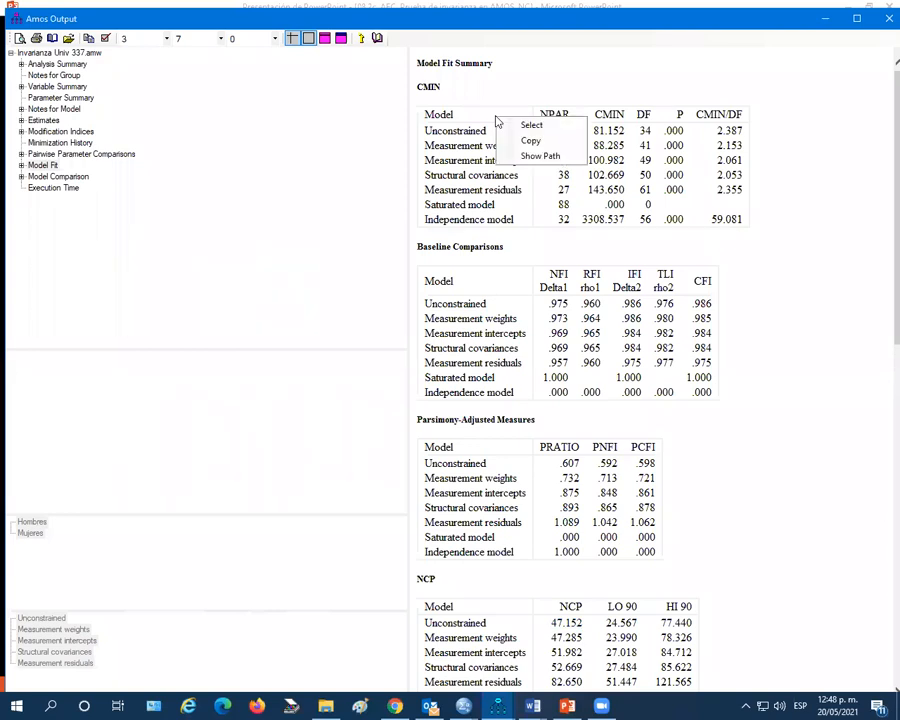
left_click(481, 122)
right_click(481, 122)
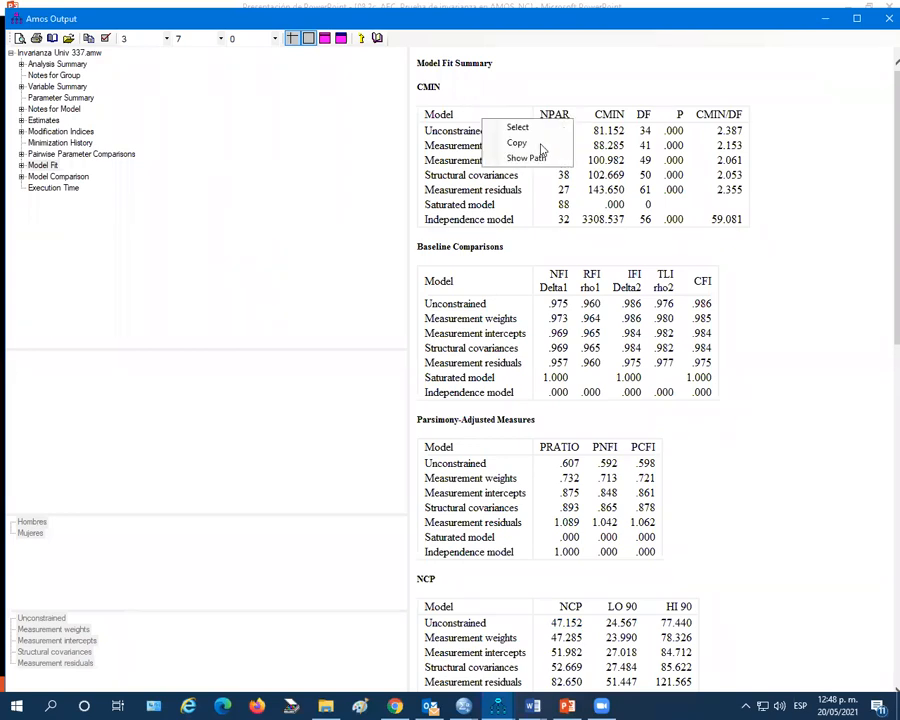
left_click(534, 144)
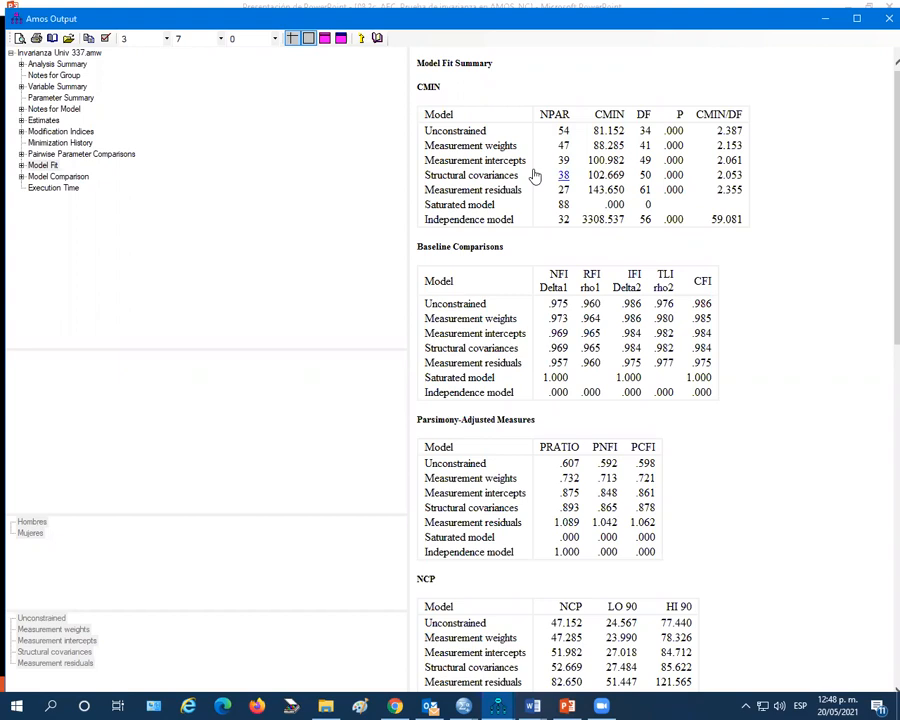
- Switch to PowerPoint, view the M2 vs M1 comparison in the results table and go back to the slide "8. Comparar los modelos"
left_click(567, 706)
right_click(394, 88)
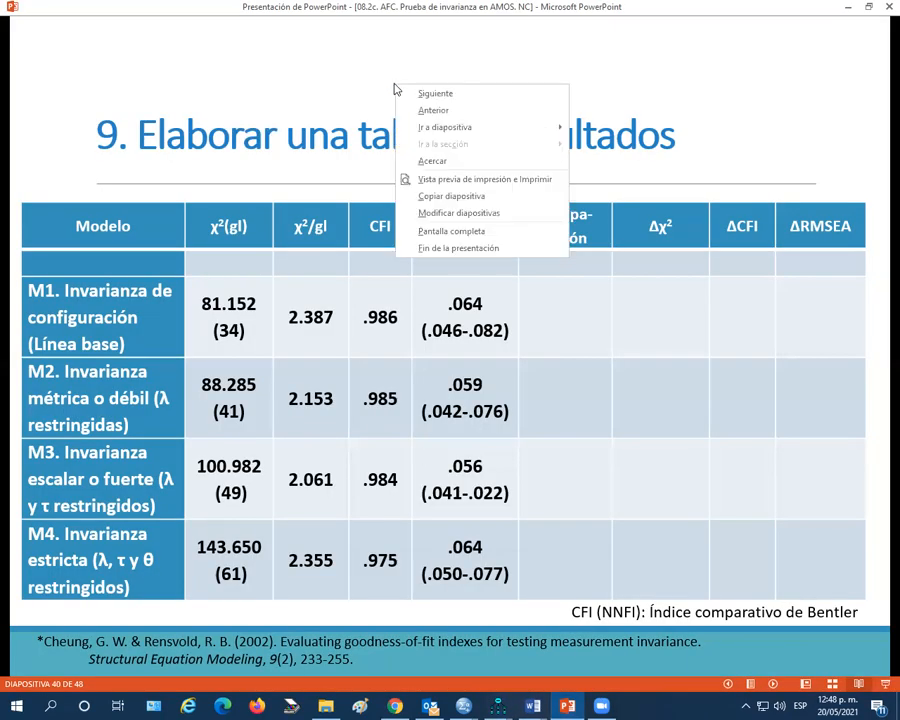
left_click(433, 109)
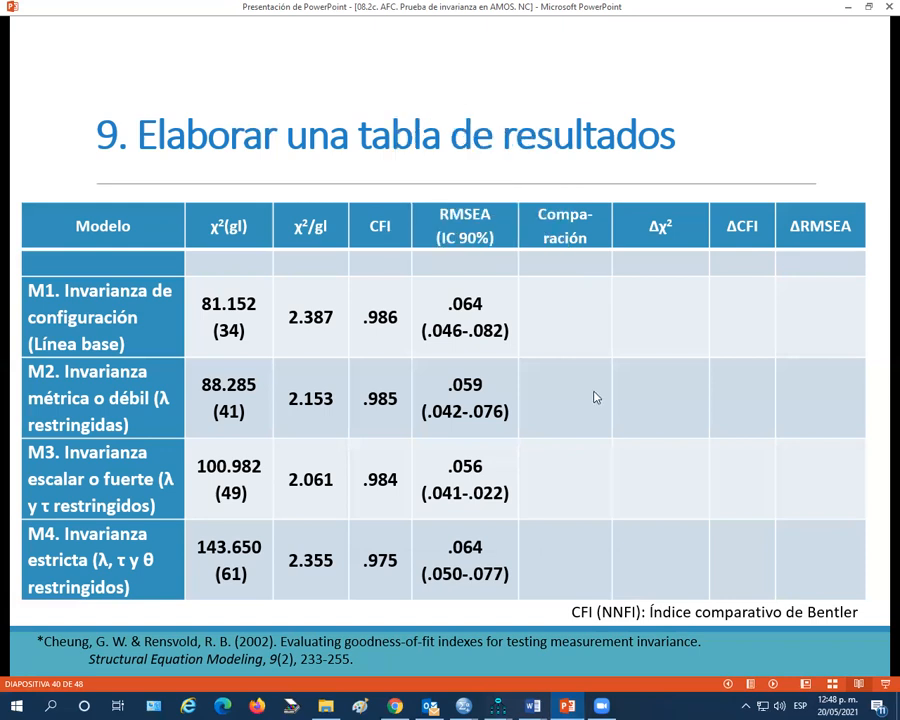
left_click(543, 329)
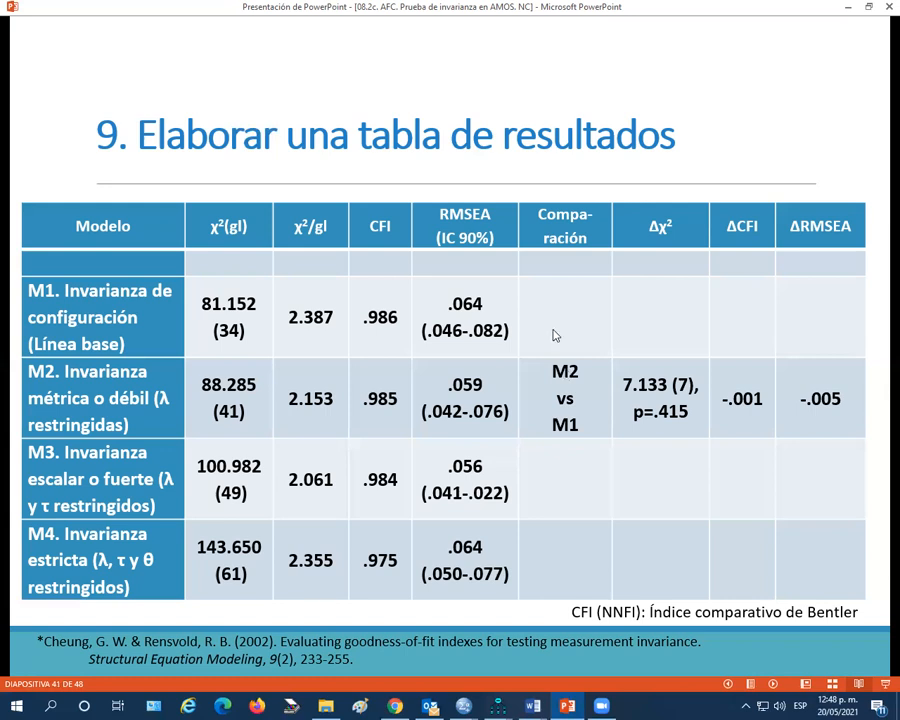
key("Left")
key("Left")
- Move between the model comparison slide and the results table slides, ending on slide 40 with the empty comparison columns
mouse_move(545, 705)
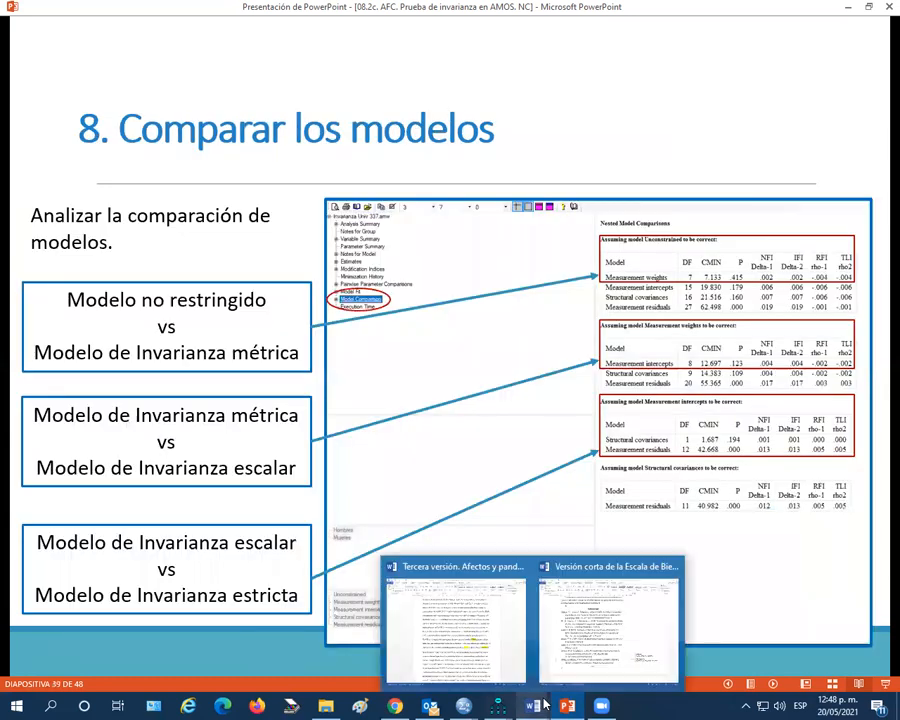
left_click(753, 616)
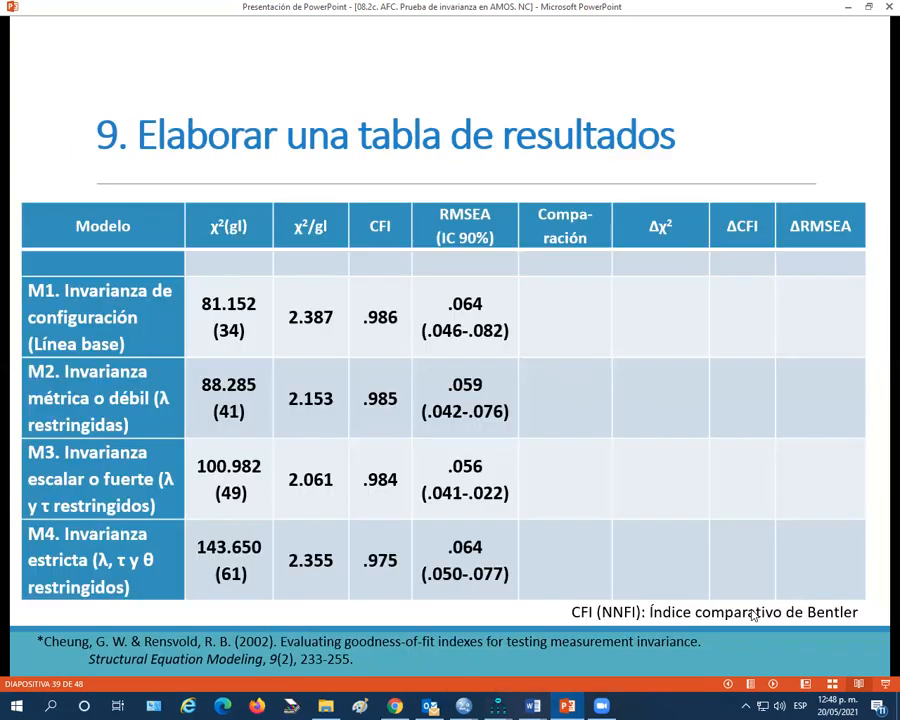
double_click(753, 616)
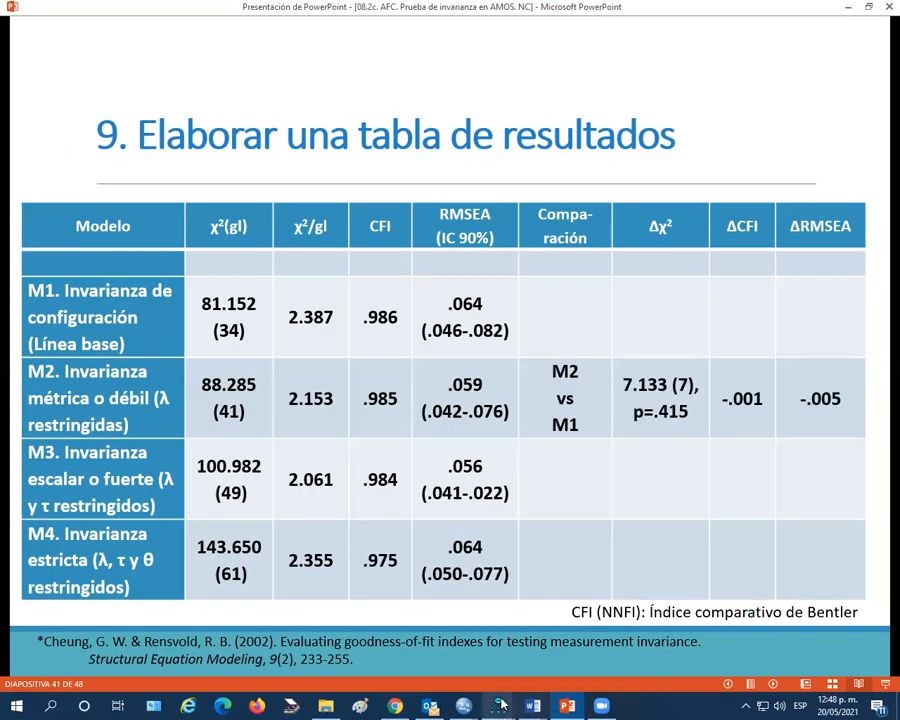
mouse_move(501, 706)
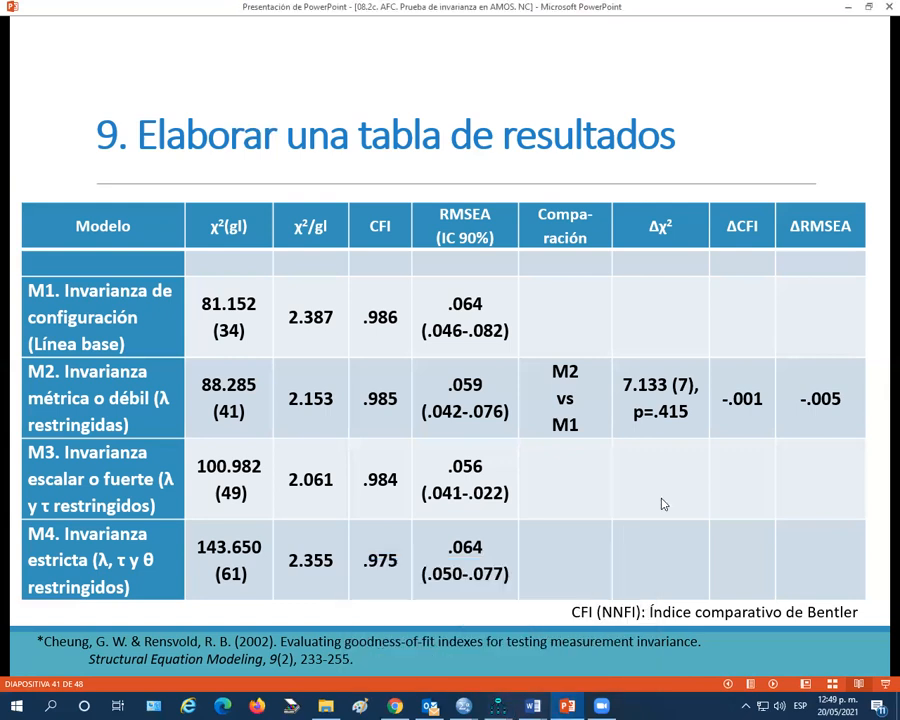
left_click(661, 503)
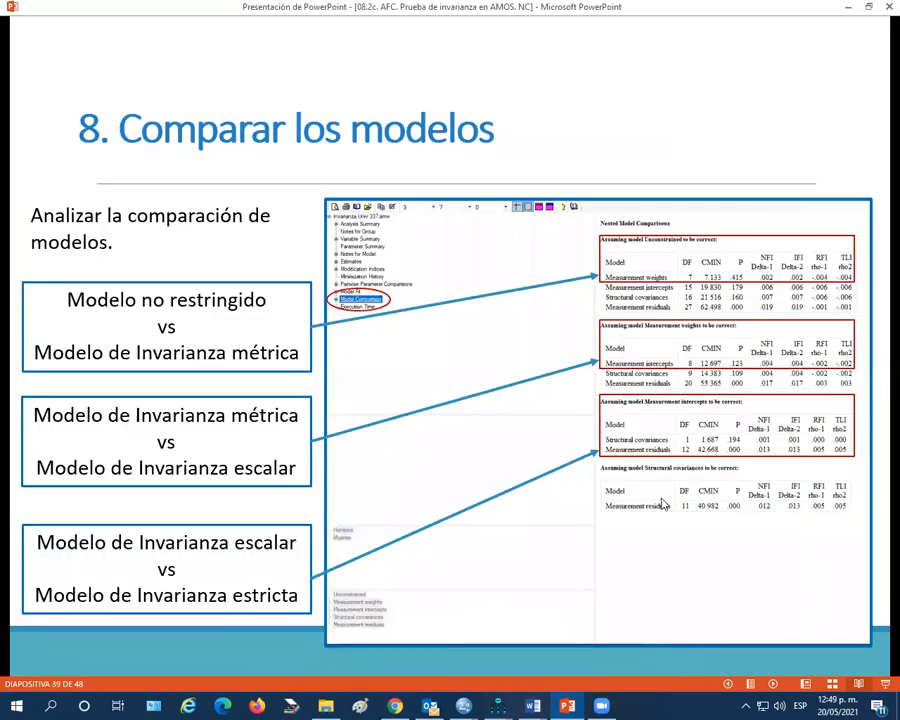
key("Left")
key("Right")
key("Right")
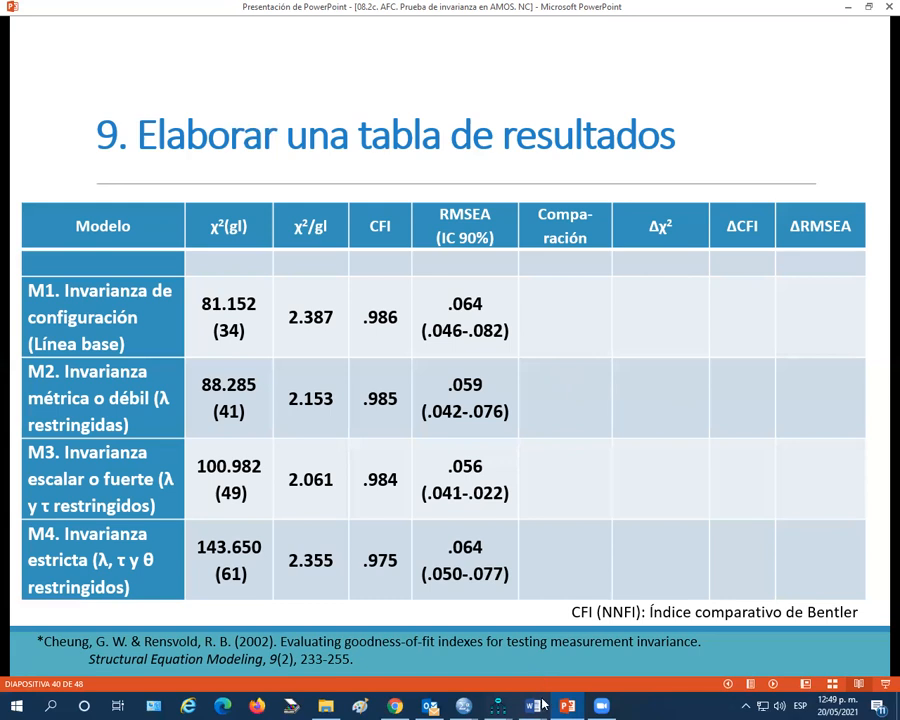
- Highlight the Unconstrained row of the CMIN table in the Amos output and compare it with the PowerPoint results table
mouse_move(499, 705)
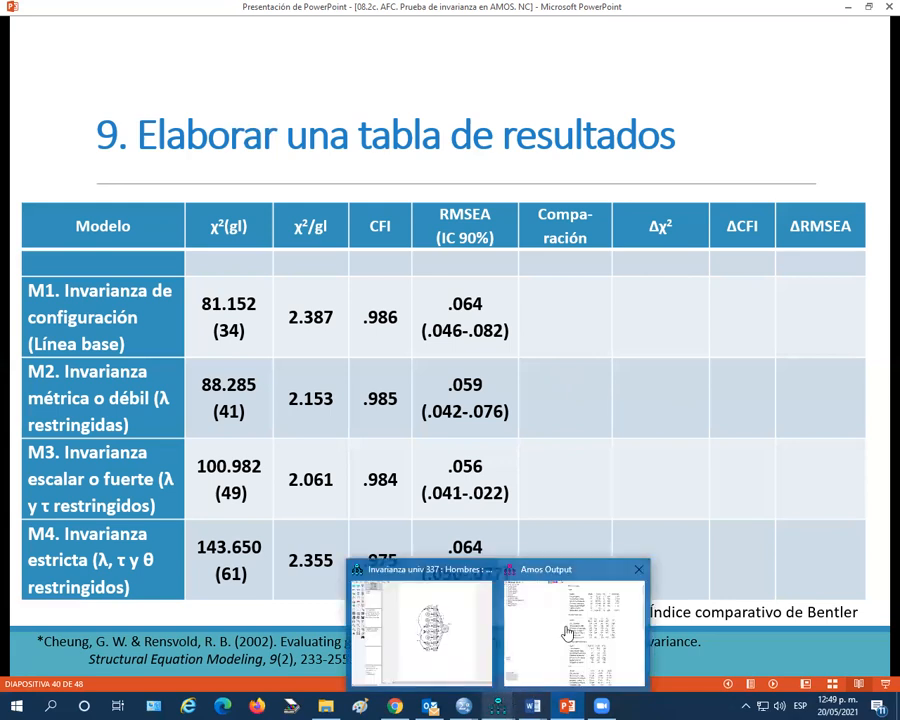
left_click(567, 633)
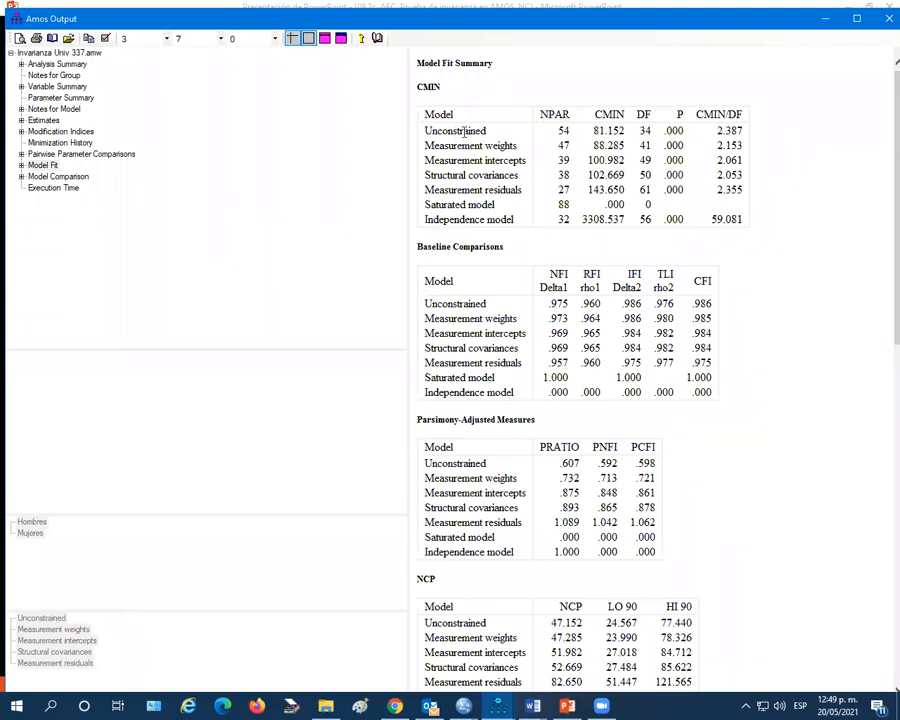
left_click_drag(506, 131, 729, 133)
left_click(614, 135)
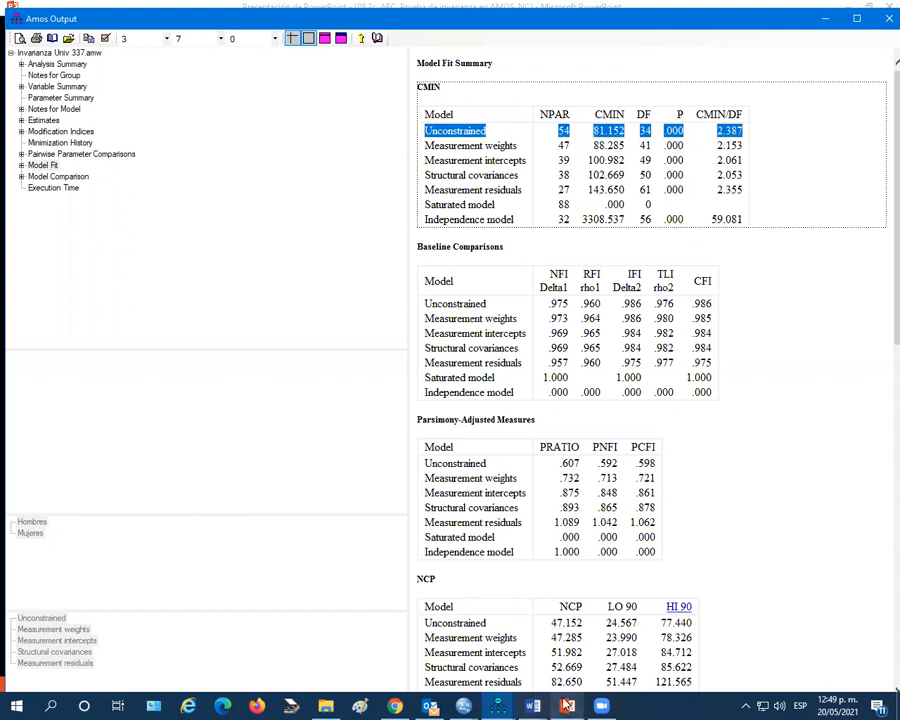
left_click(567, 706)
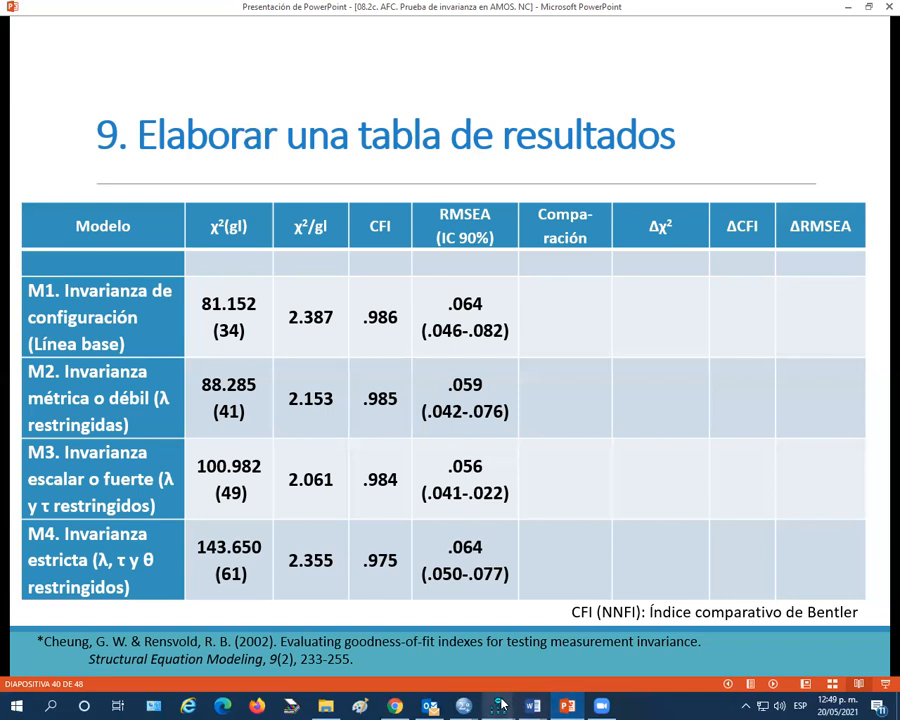
- Switch to the Amos output, check the Unconstrained model's CFI and highlight its row in the RMSEA table
mouse_move(501, 705)
left_click(588, 645)
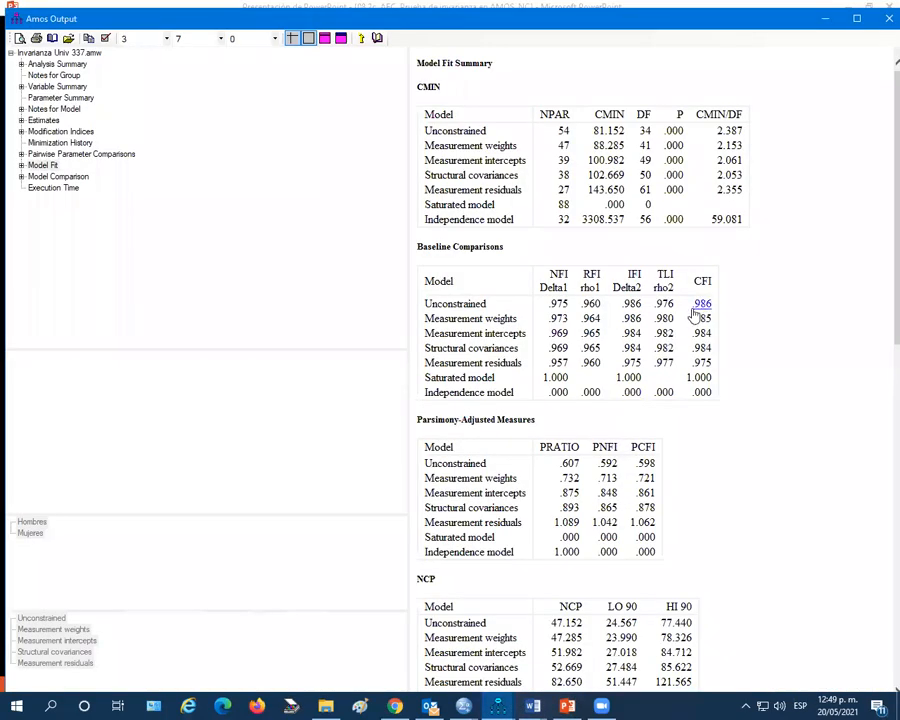
scroll(590, 440, "down", 10)
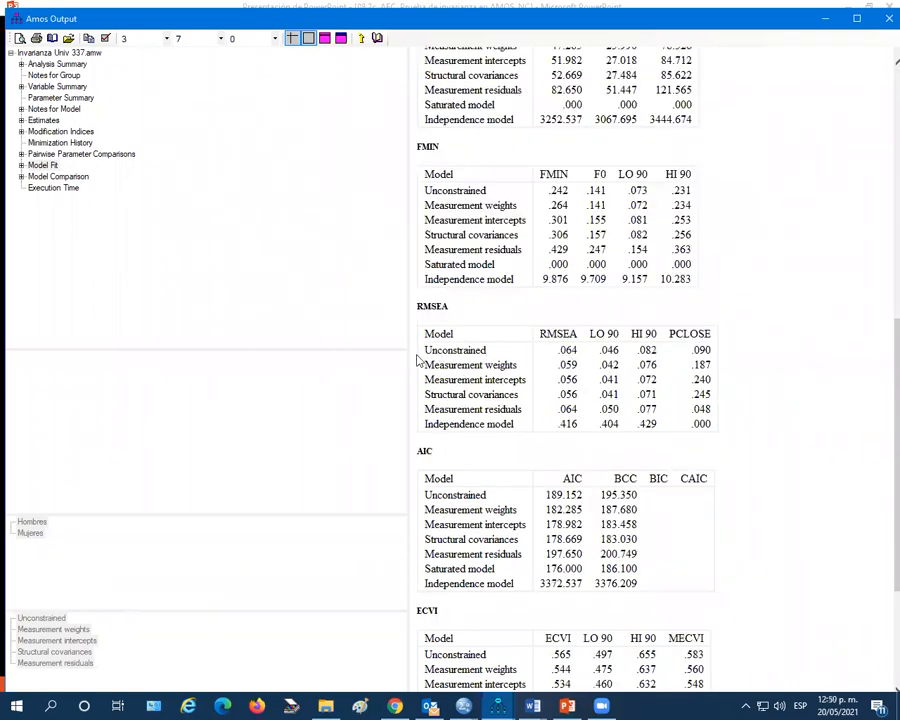
left_click_drag(423, 352, 716, 354)
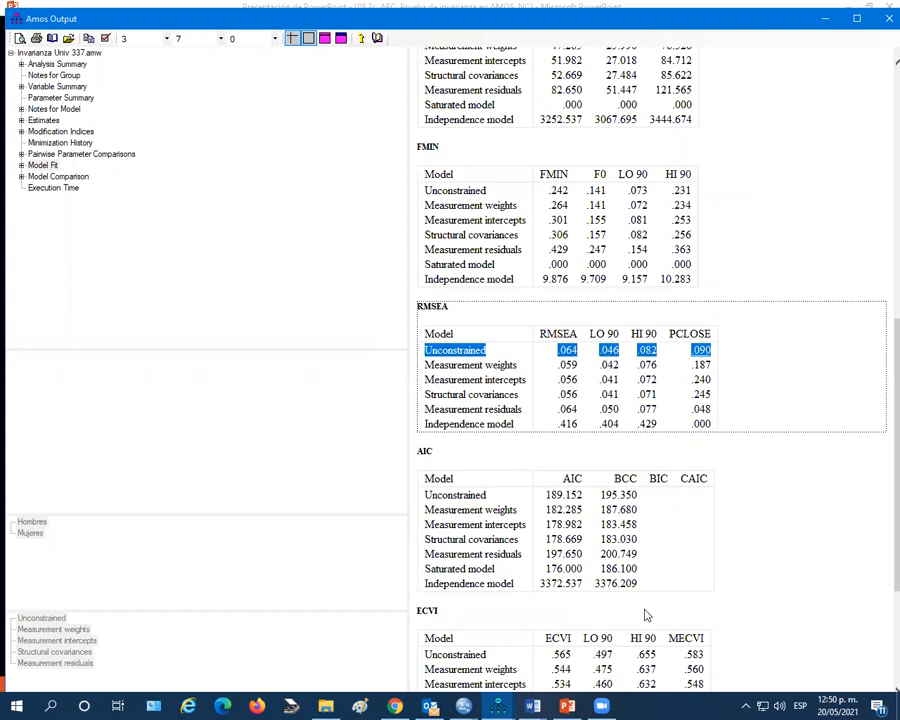
- Return to the PowerPoint results table on slide 40 and check the fit indices in the M1 configural invariance row
left_click(567, 706)
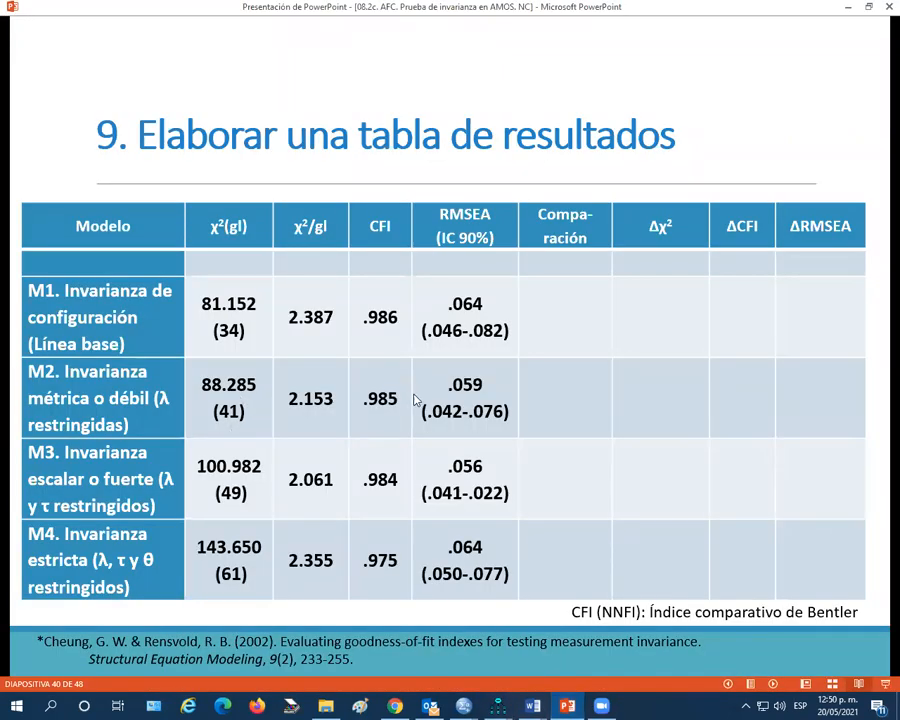
left_click(395, 310)
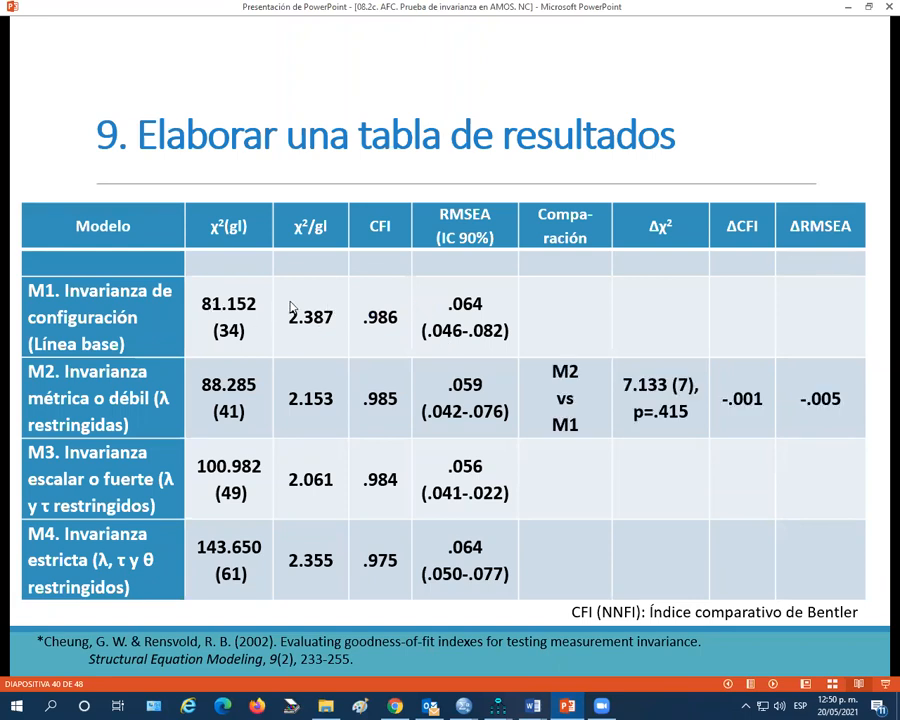
scroll(473, 320, "up", 1)
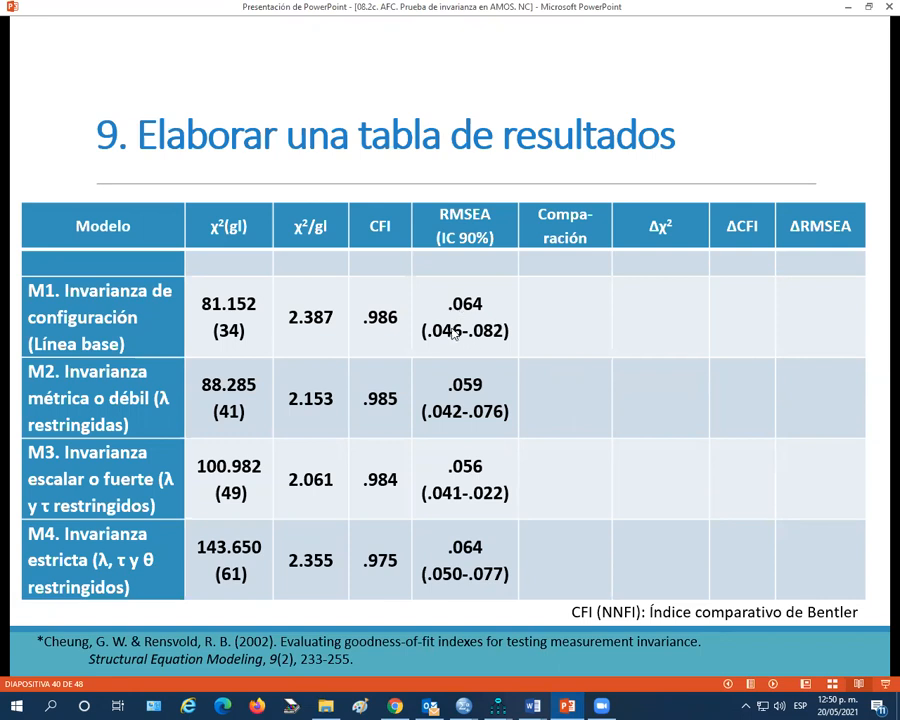